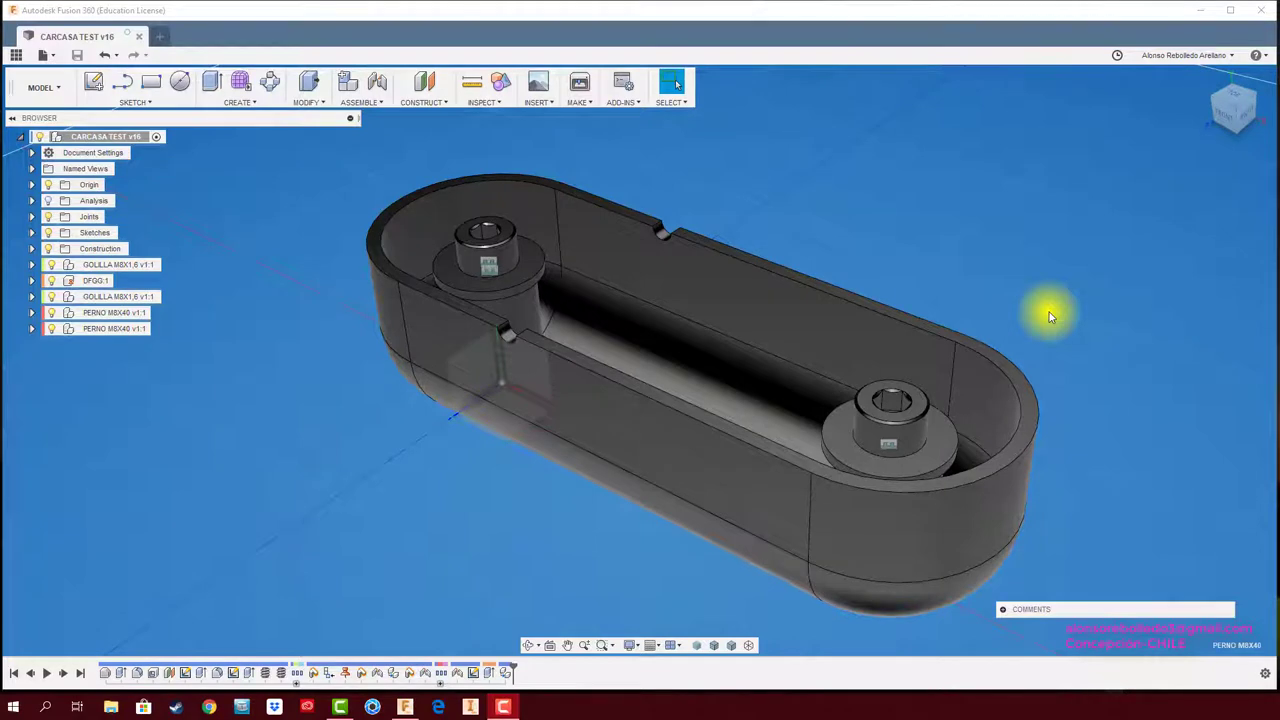
# Turn on Component Color Cycling so the housing, washers and bolts each get a distinct colour
pyautogui.keyDown('shift'); pyautogui.moveTo(1050, 317); pyautogui.dragTo(914, 306, button='middle'); pyautogui.keyUp('shift')
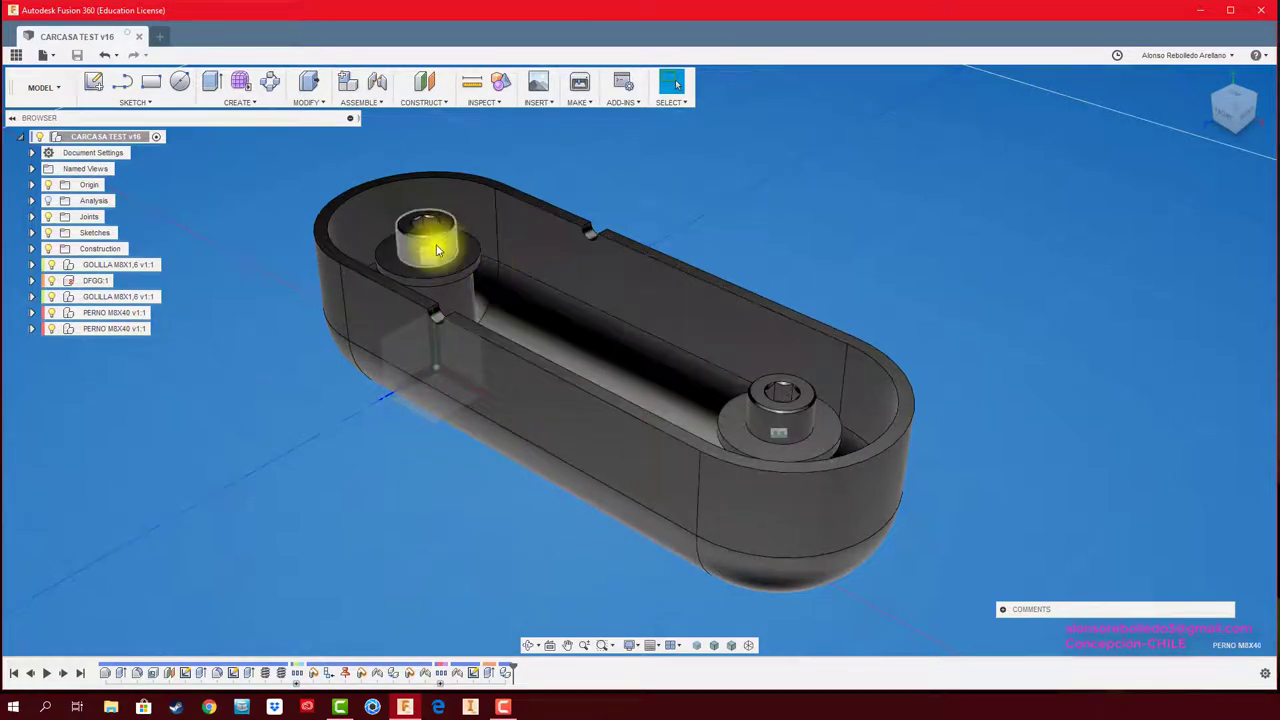
pyautogui.keyDown('shift'); pyautogui.moveTo(820, 243); pyautogui.dragTo(820, 245, button='middle'); pyautogui.keyUp('shift')
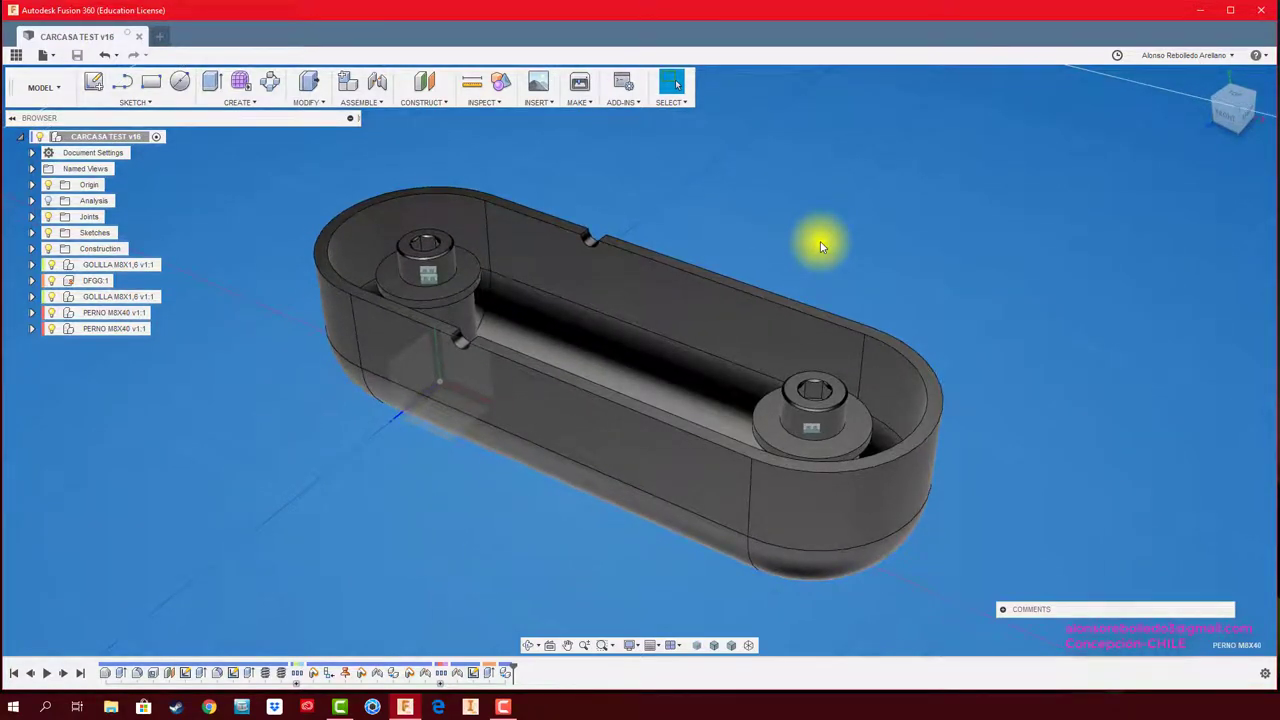
pyautogui.keyDown('shift'); pyautogui.moveTo(820, 245); pyautogui.dragTo(768, 245, button='middle'); pyautogui.keyUp('shift')
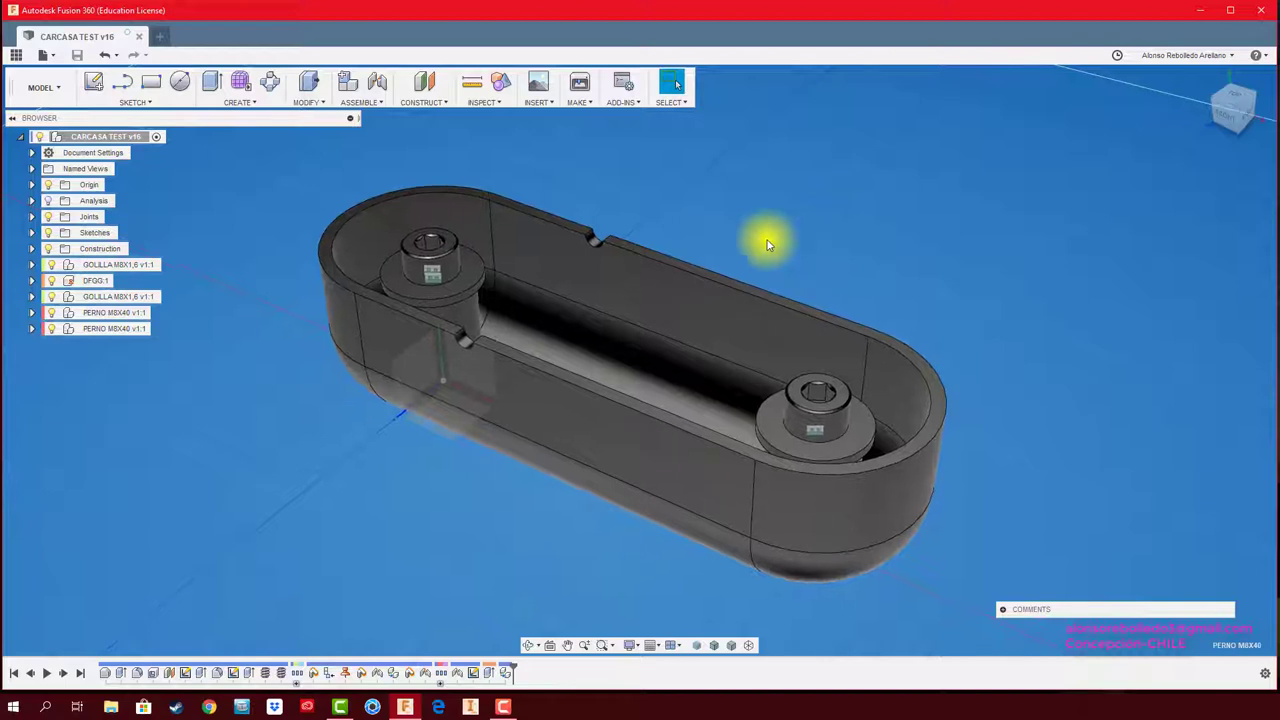
pyautogui.click(500, 82)
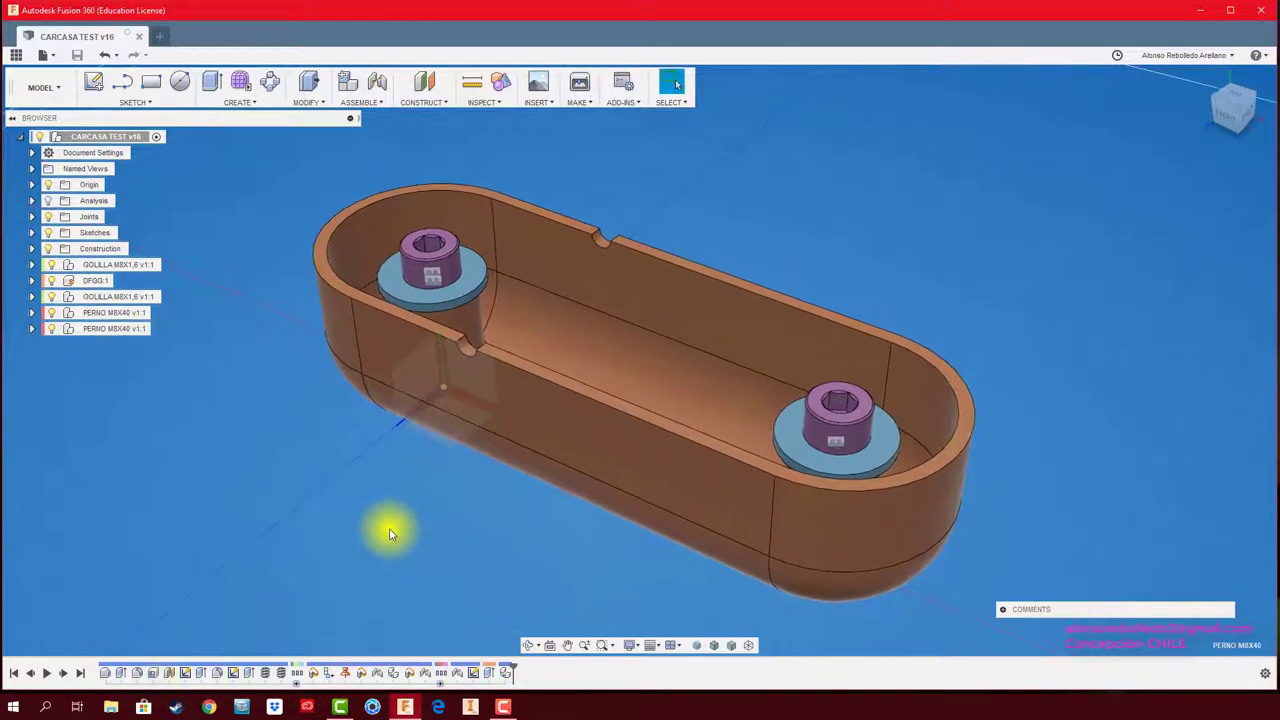
pyautogui.keyDown('shift'); pyautogui.moveTo(386, 530); pyautogui.dragTo(508, 220, button='middle'); pyautogui.keyUp('shift')
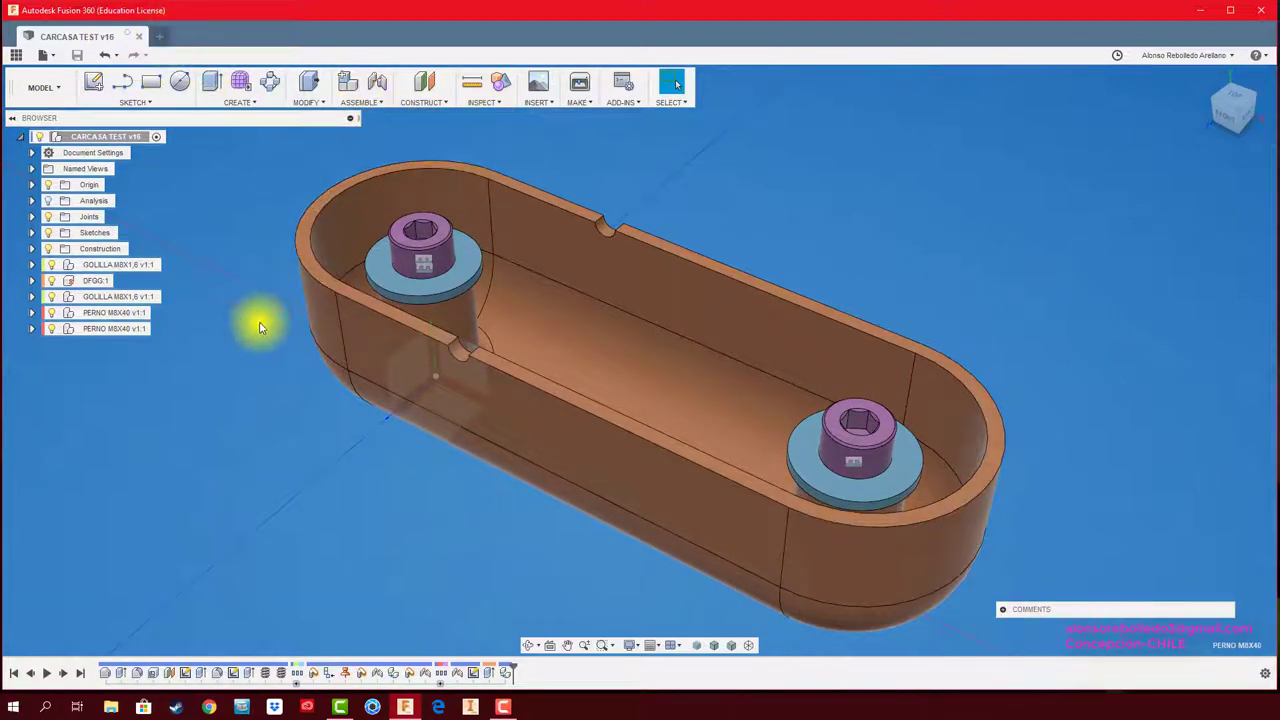
# Create a new A3 drawing of the CARCASA TEST assembly
pyautogui.click(43, 55)
pyautogui.click(195, 103)
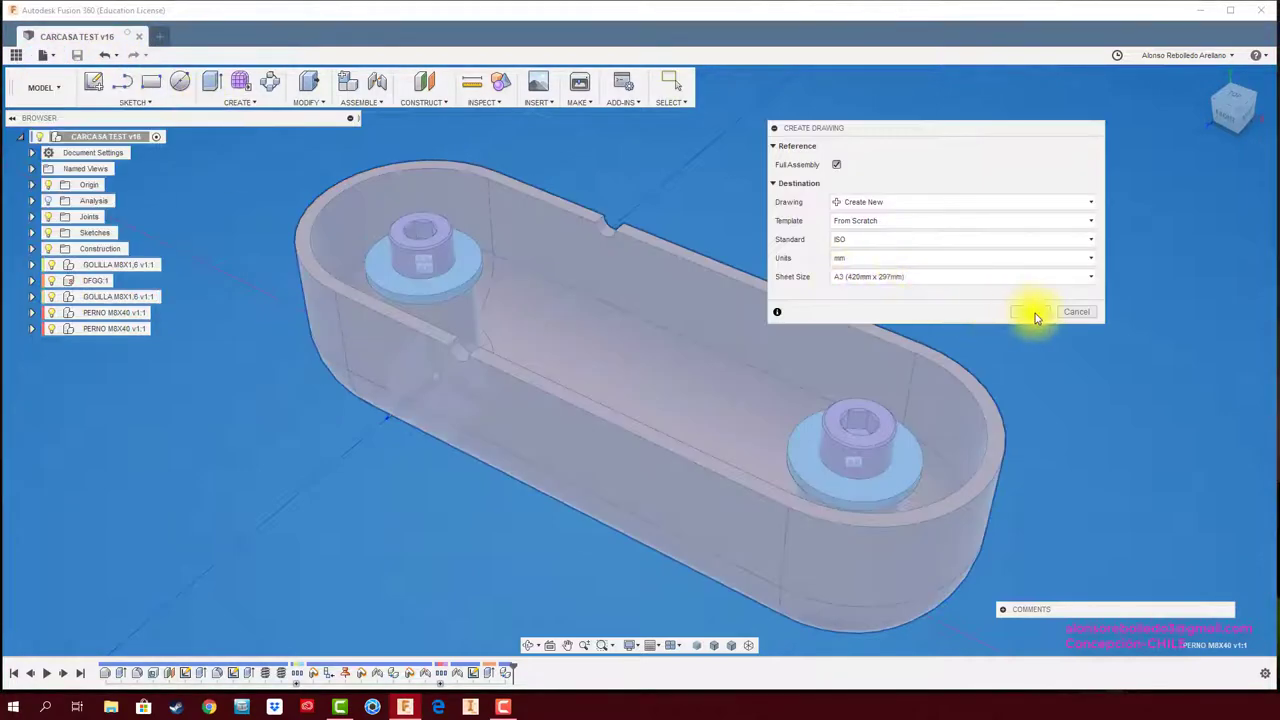
pyautogui.click(960, 276)
pyautogui.click(1028, 311)
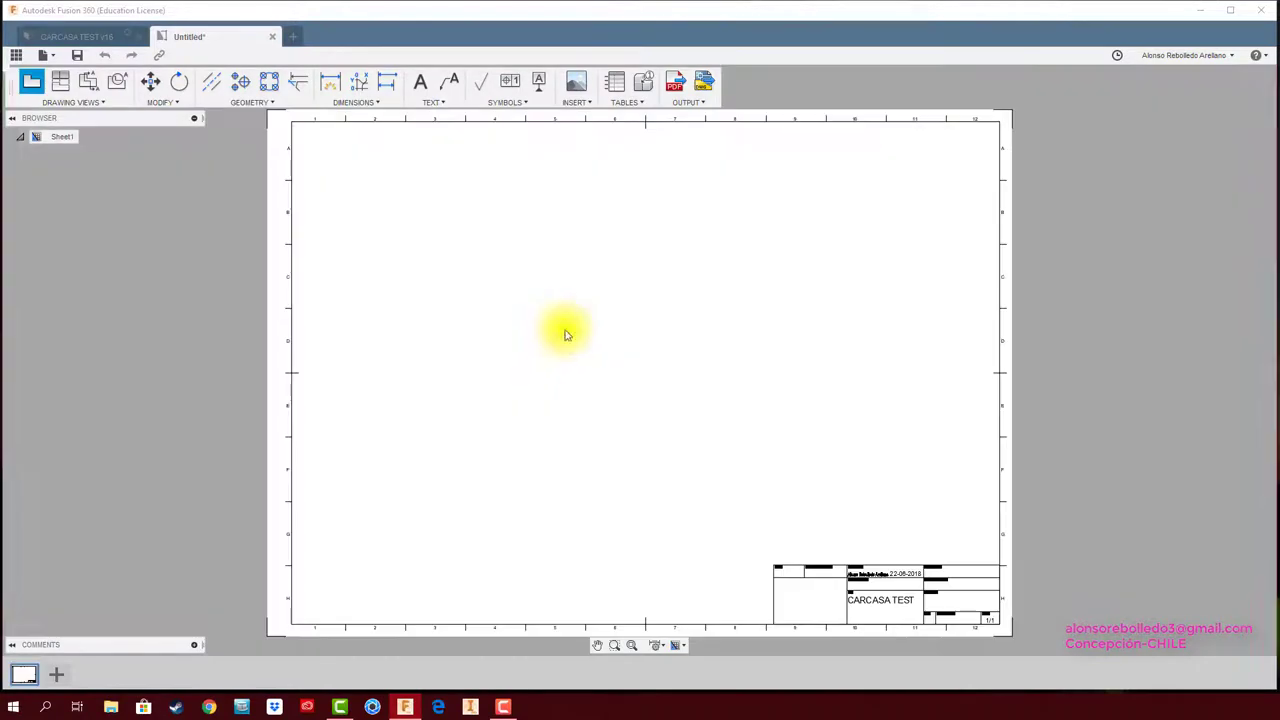
# Set the base view orientation to NE Isometric at 2:1 scale
pyautogui.click(1255, 192)
pyautogui.click(1222, 386)
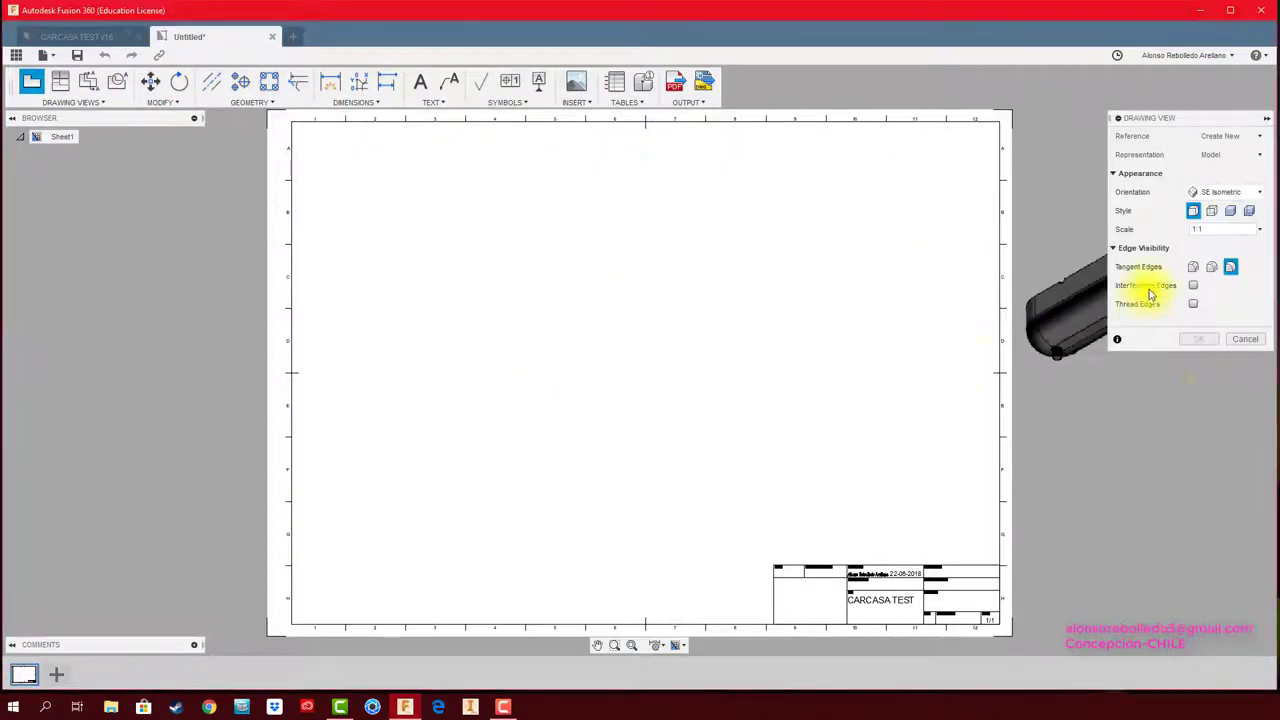
pyautogui.click(1255, 192)
pyautogui.click(1214, 403)
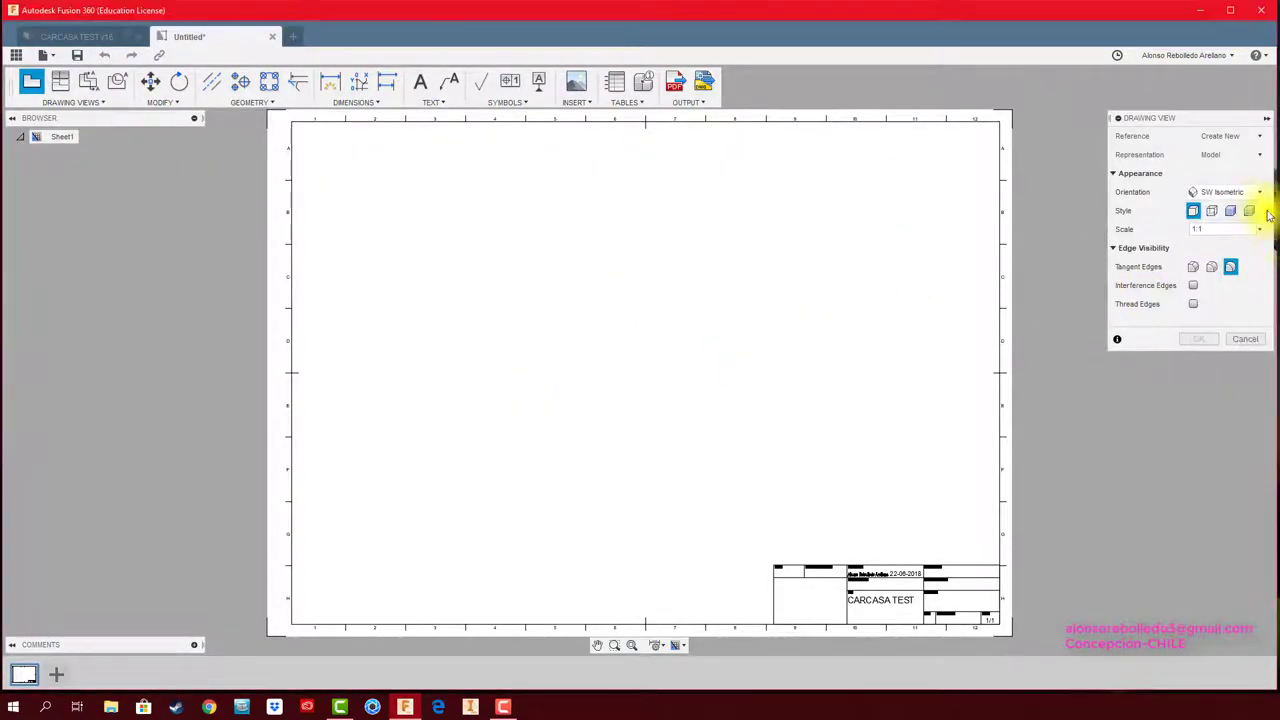
pyautogui.click(1255, 192)
pyautogui.click(1214, 403)
pyautogui.click(1259, 229)
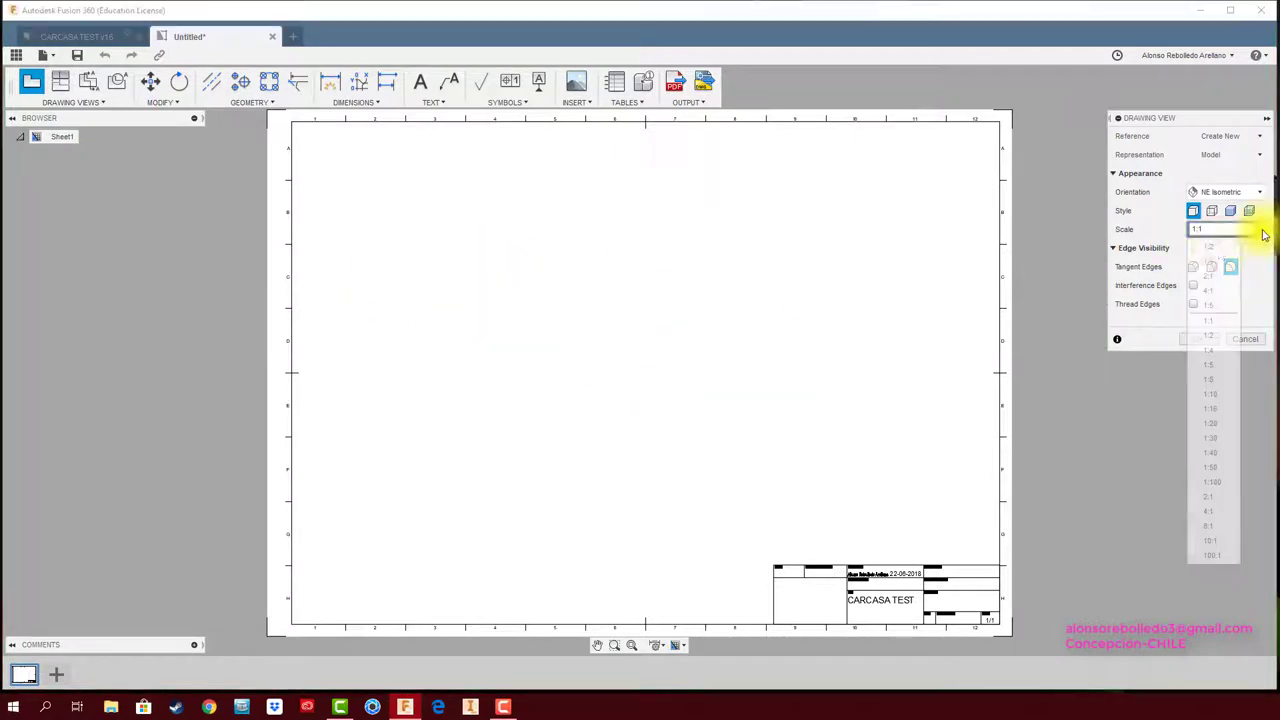
pyautogui.click(1214, 322)
# Place the view at the sheet's right, shaded with hidden edges
pyautogui.click(802, 427)
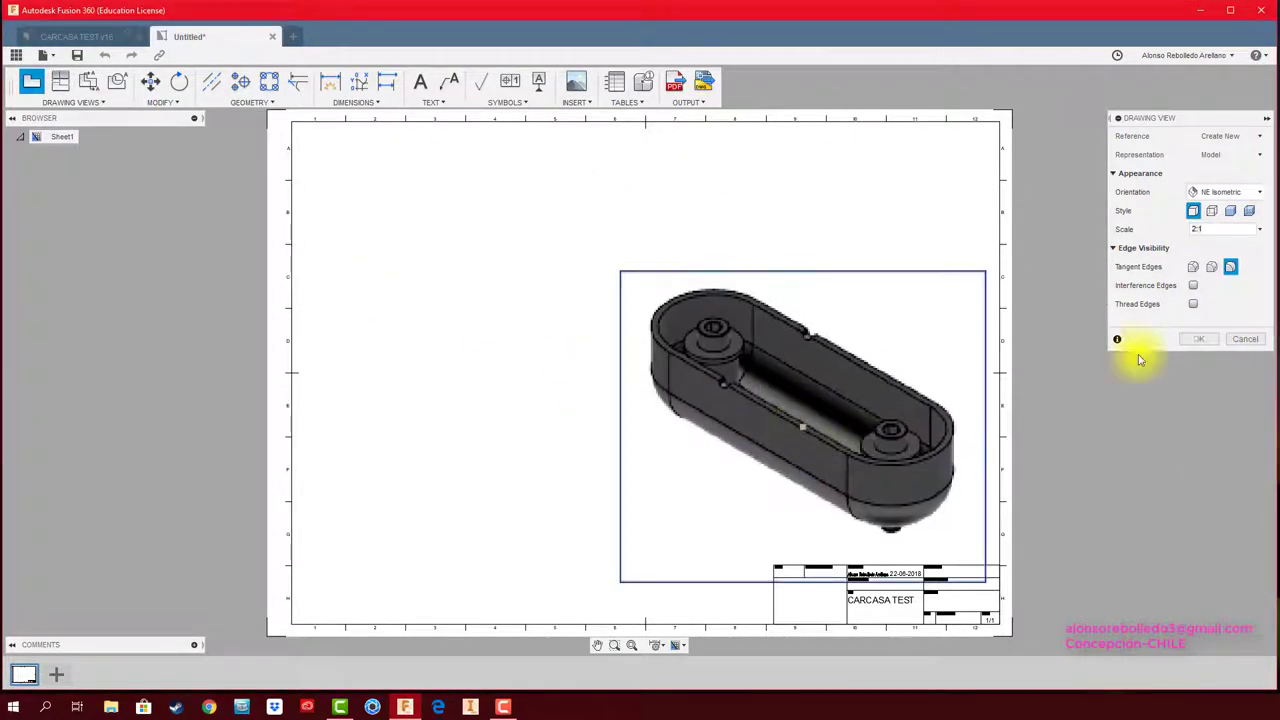
pyautogui.click(1249, 211)
pyautogui.click(1203, 340)
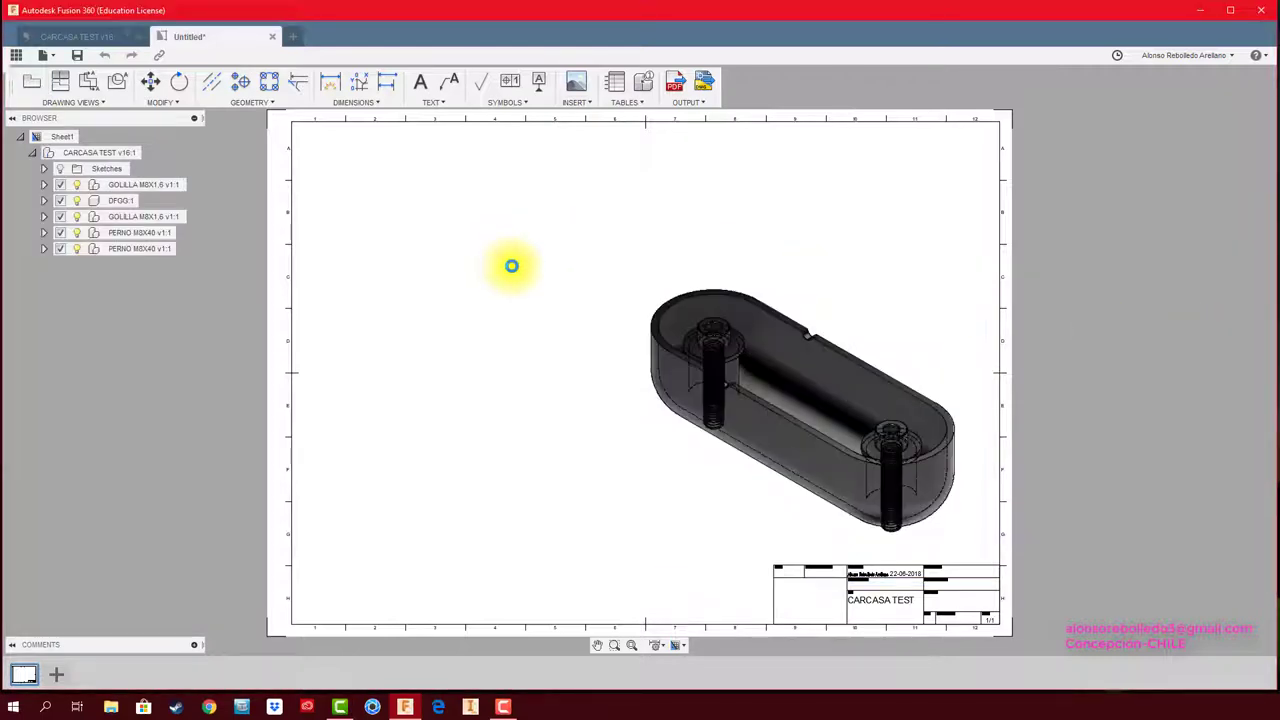
# Switch off Component Color Cycling in the CARCASA TEST design, then go back to the drawing sheet
pyautogui.click(70, 37)
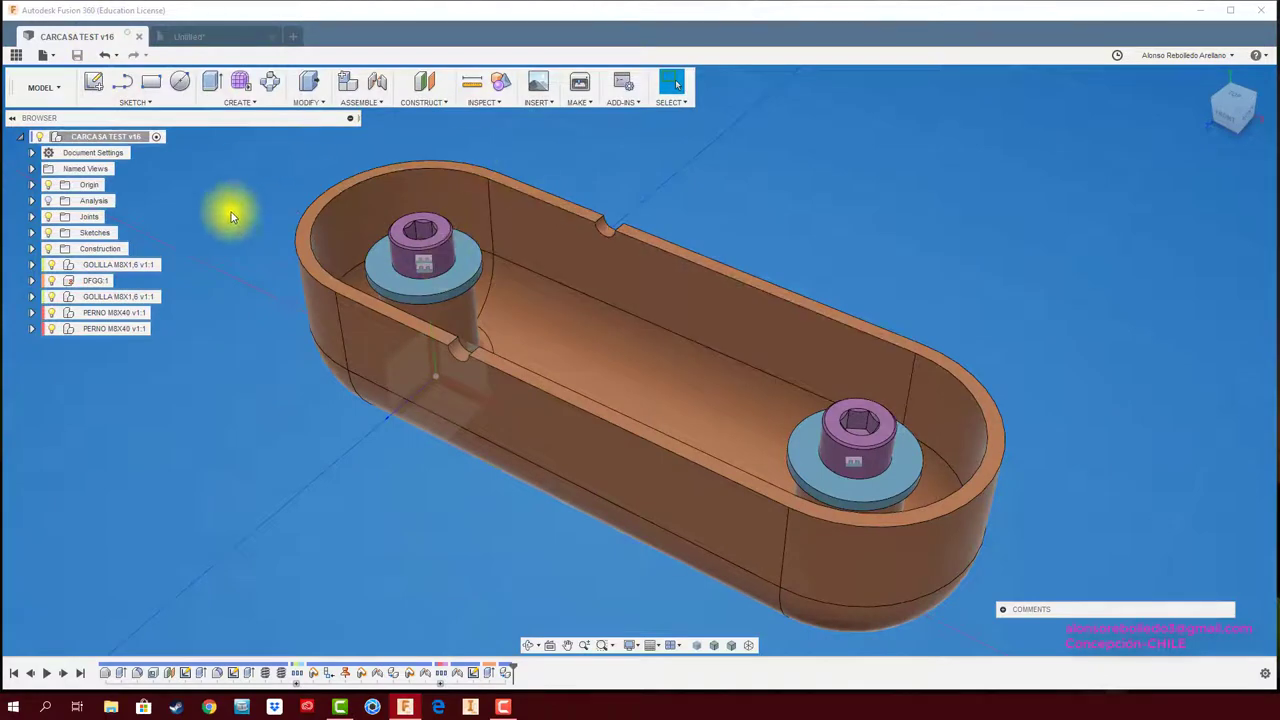
pyautogui.click(212, 36)
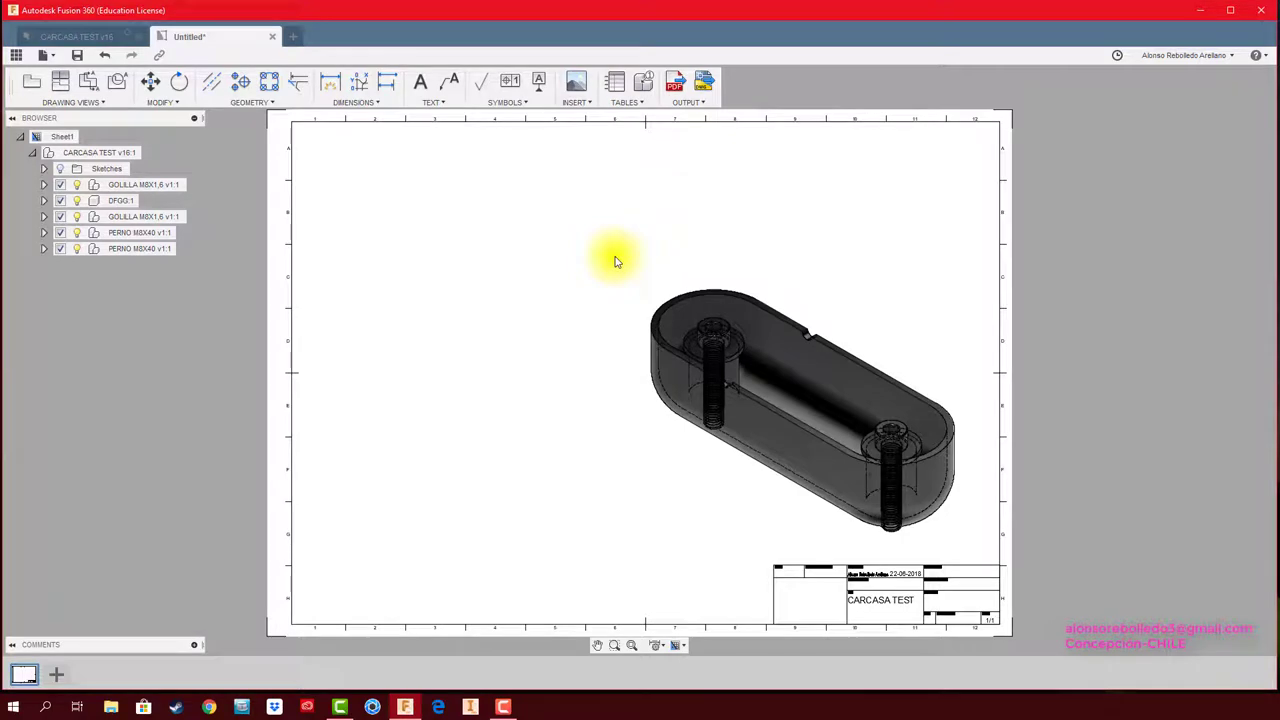
pyautogui.moveTo(615, 261); pyautogui.dragTo(595, 250, button='middle')
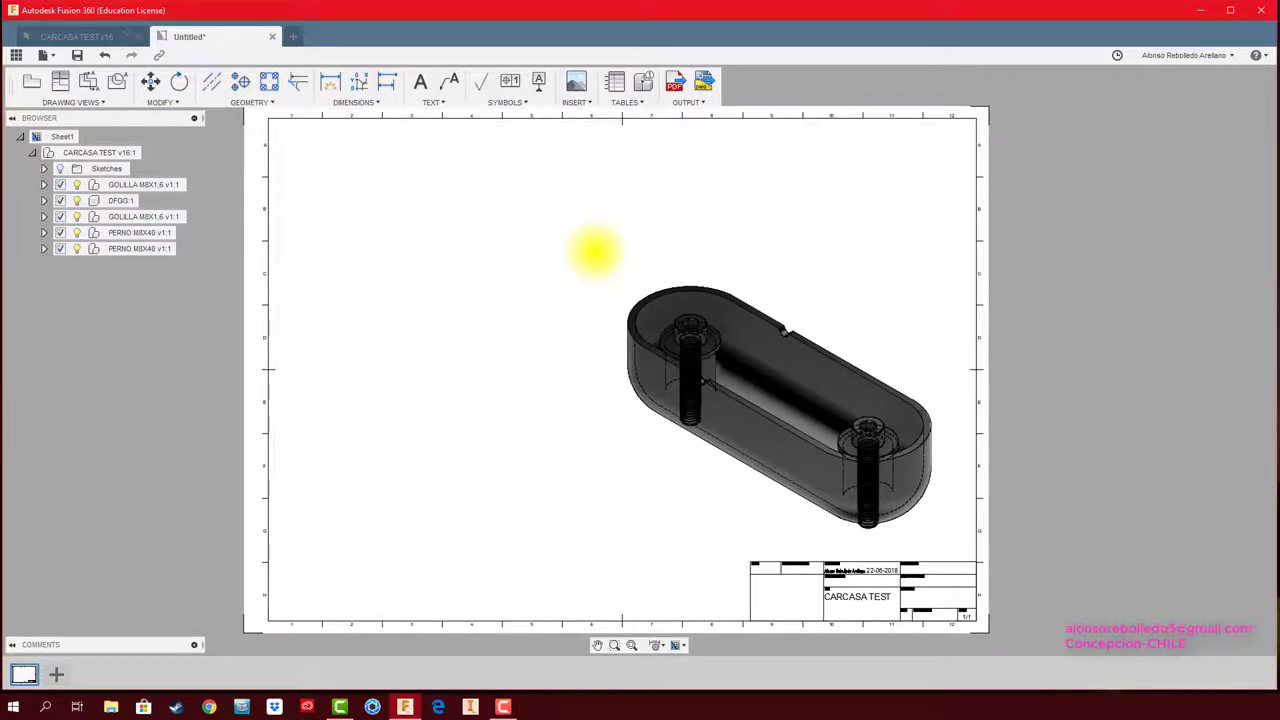
pyautogui.click(90, 35)
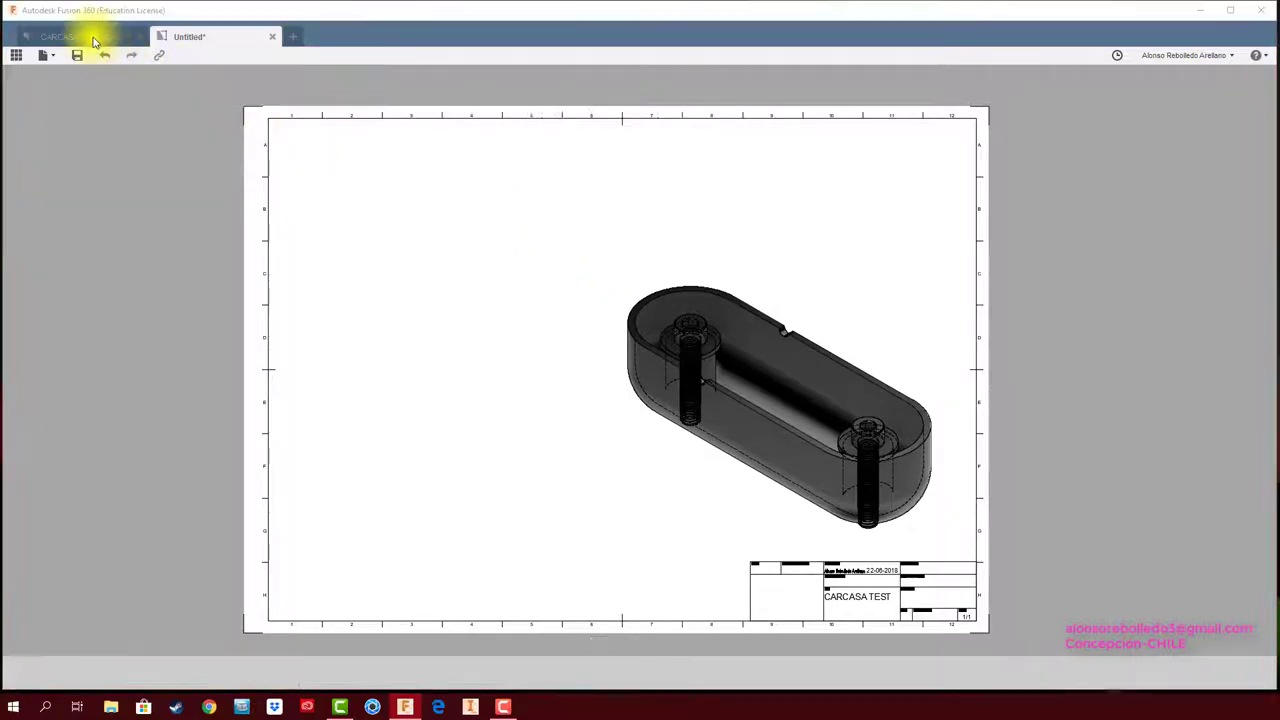
pyautogui.click(500, 82)
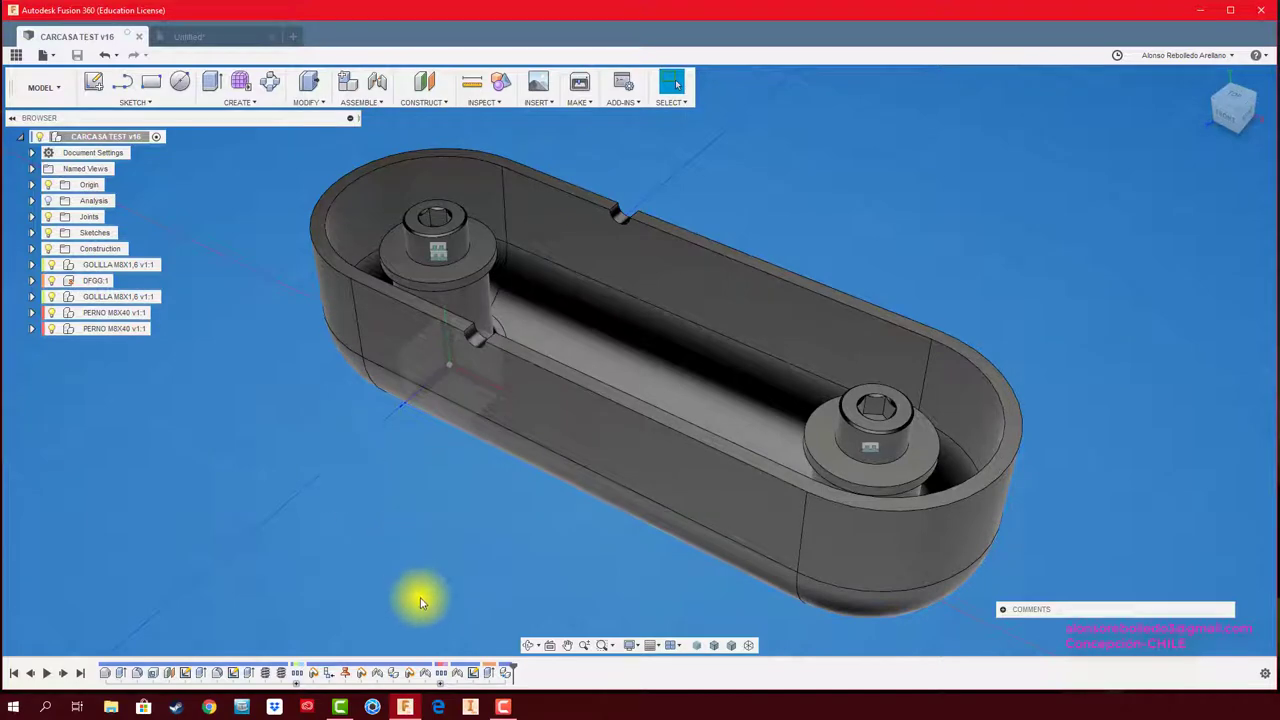
pyautogui.moveTo(412, 538); pyautogui.dragTo(423, 552, button='middle')
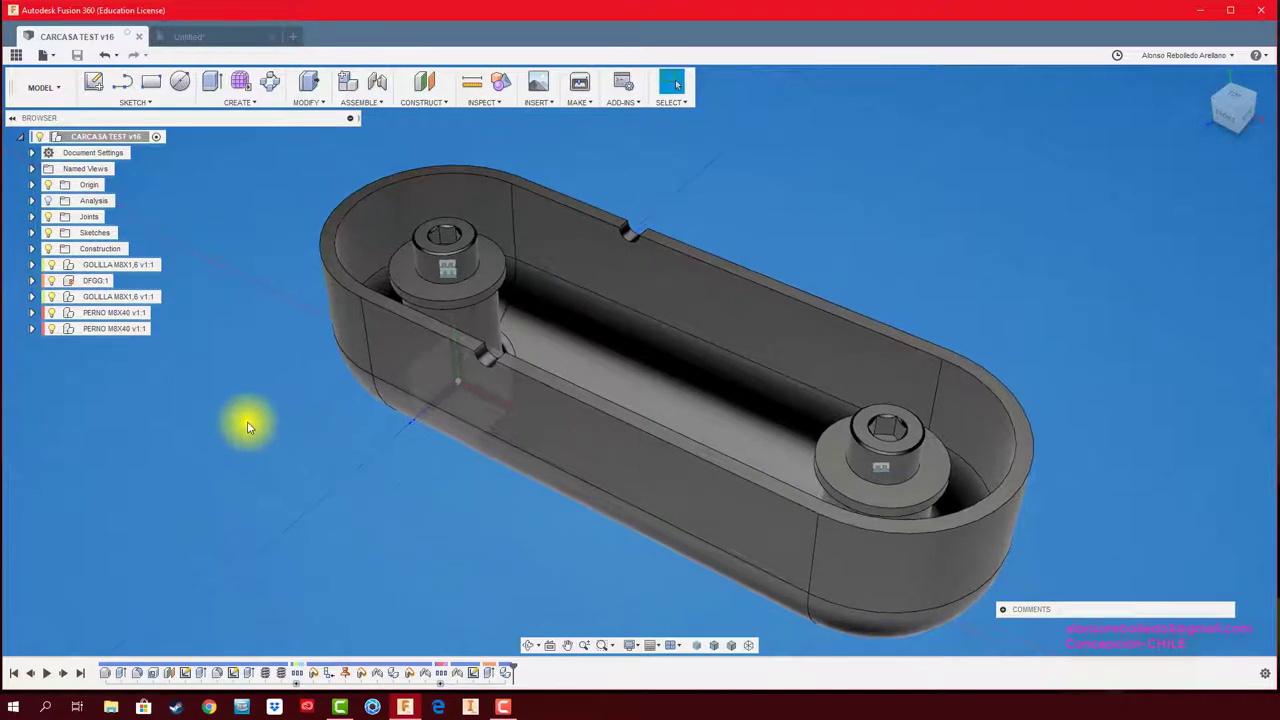
pyautogui.click(213, 36)
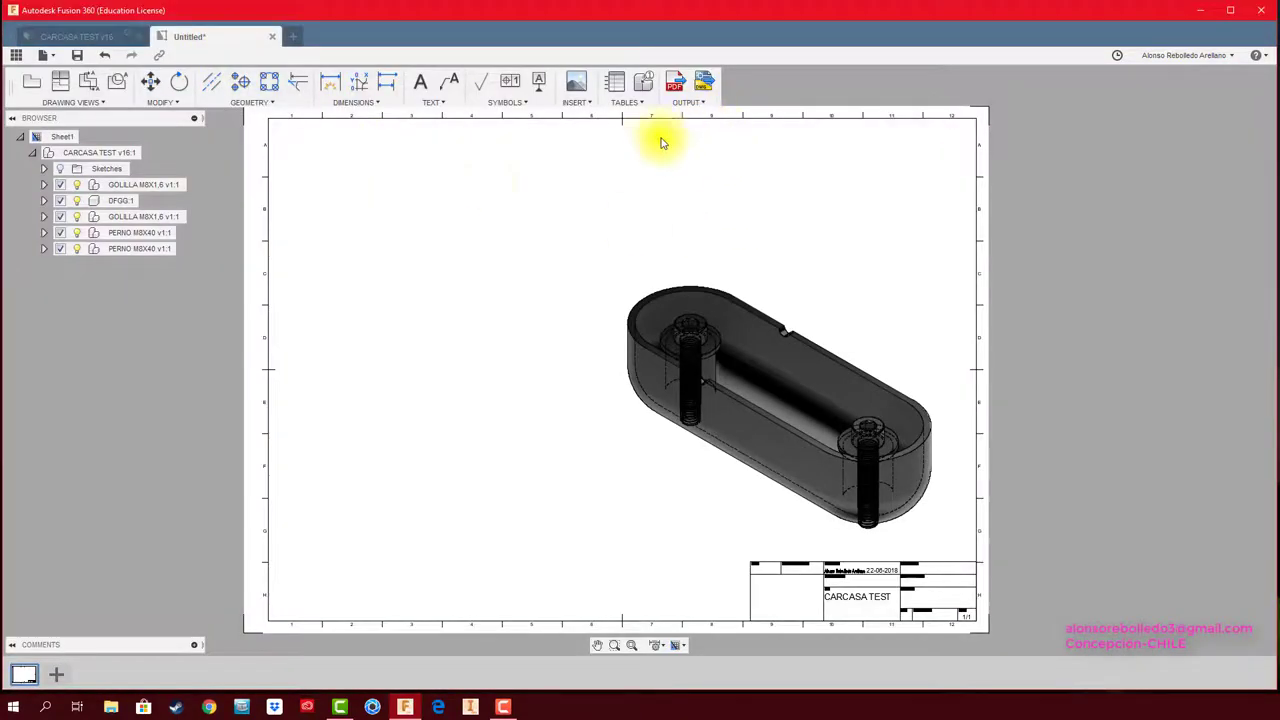
# Place a parts list at the sheet's top-right listing GOLILLA M8X1,6, DFGG and PERNO M8X40
pyautogui.click(617, 81)
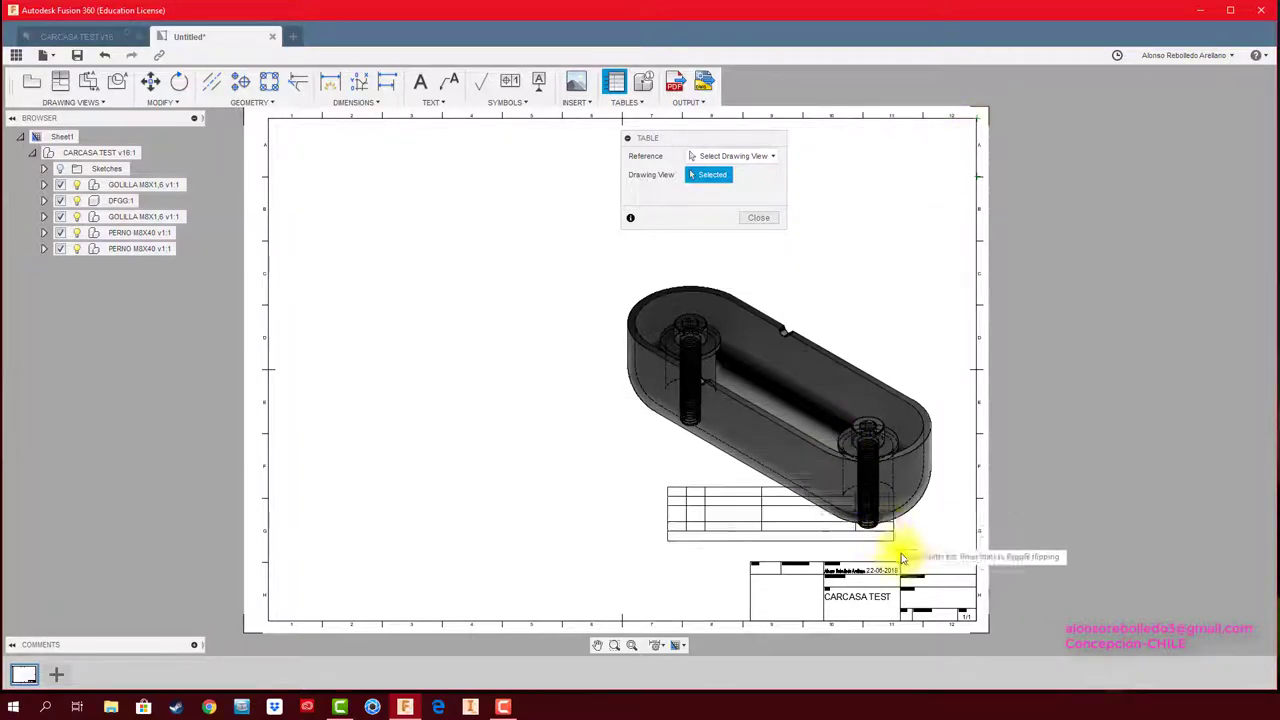
pyautogui.click(970, 122)
pyautogui.scroll(2, 800, 220)
pyautogui.moveTo(812, 207)
pyautogui.mouseDown(button='middle')
pyautogui.moveTo(777, 271)
pyautogui.moveTo(726, 289)
pyautogui.mouseUp(button='middle')
pyautogui.moveTo(691, 360); pyautogui.dragTo(713, 318, button='middle')
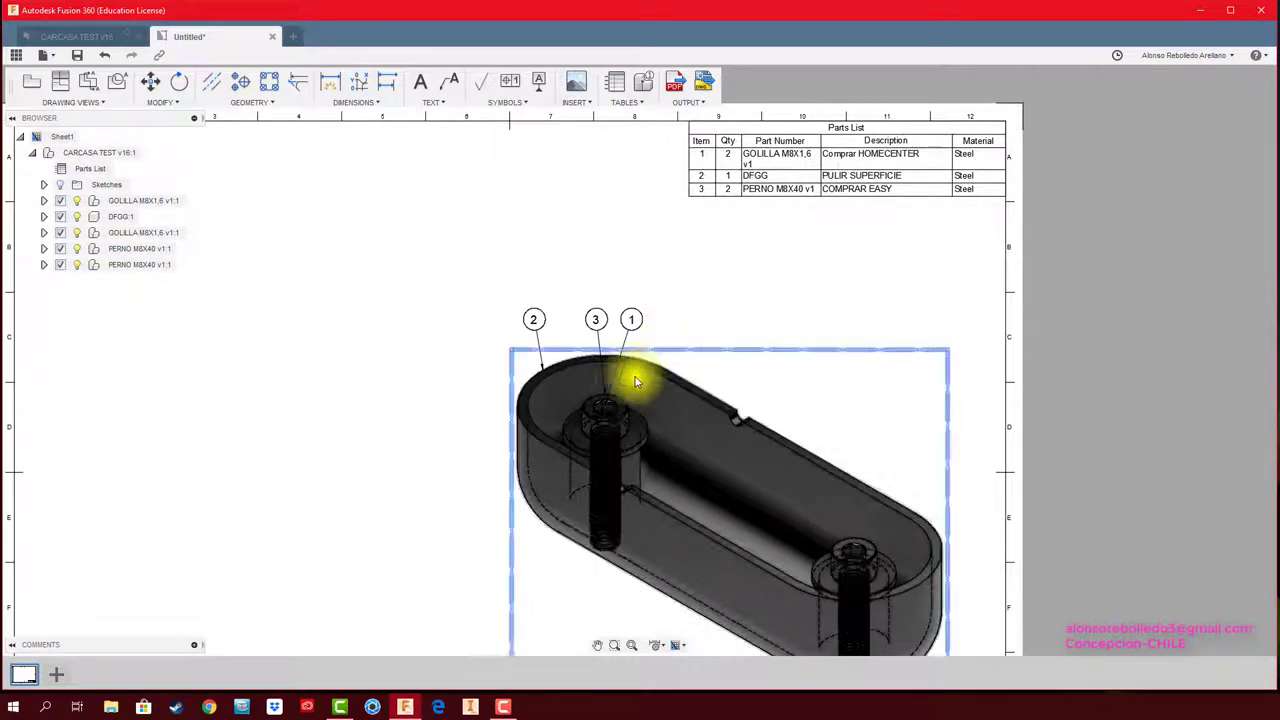
pyautogui.scroll(2, 625, 378)
pyautogui.scroll(2, 615, 378)
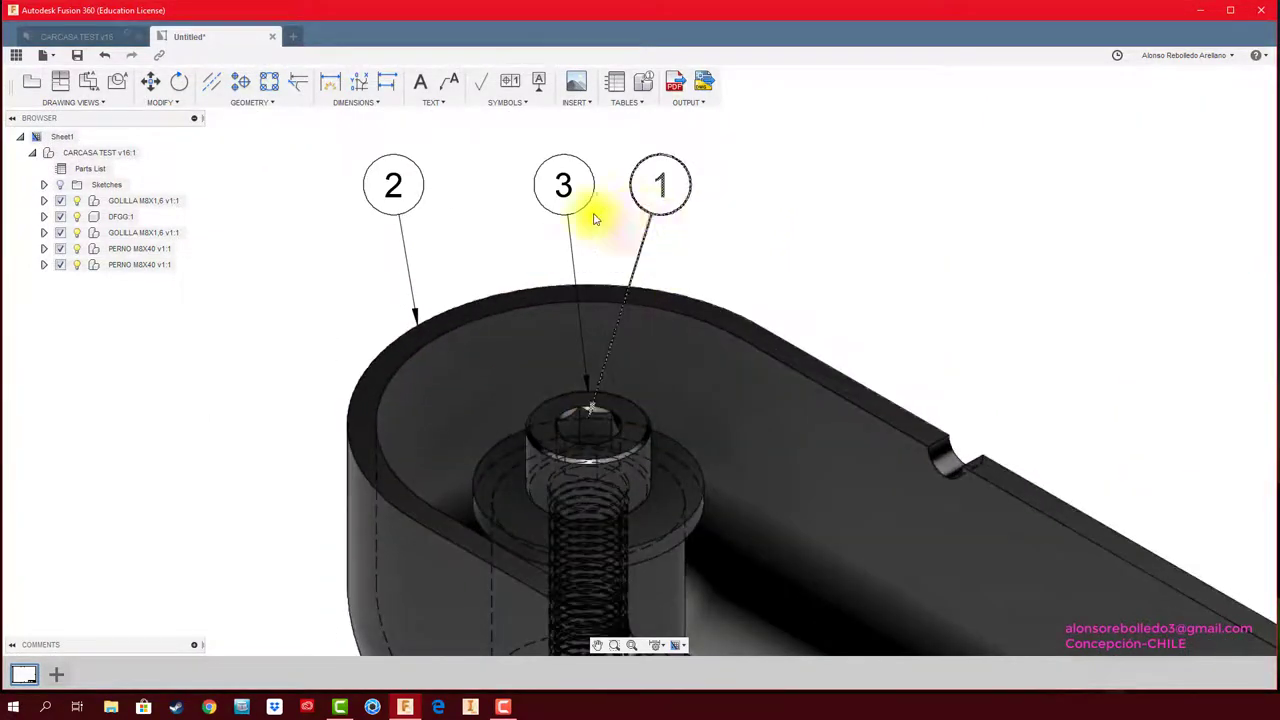
pyautogui.scroll(-3, 657, 290)
# Move balloons 2 and 3 out to the left of the housing view
pyautogui.scroll(-2, 657, 300)
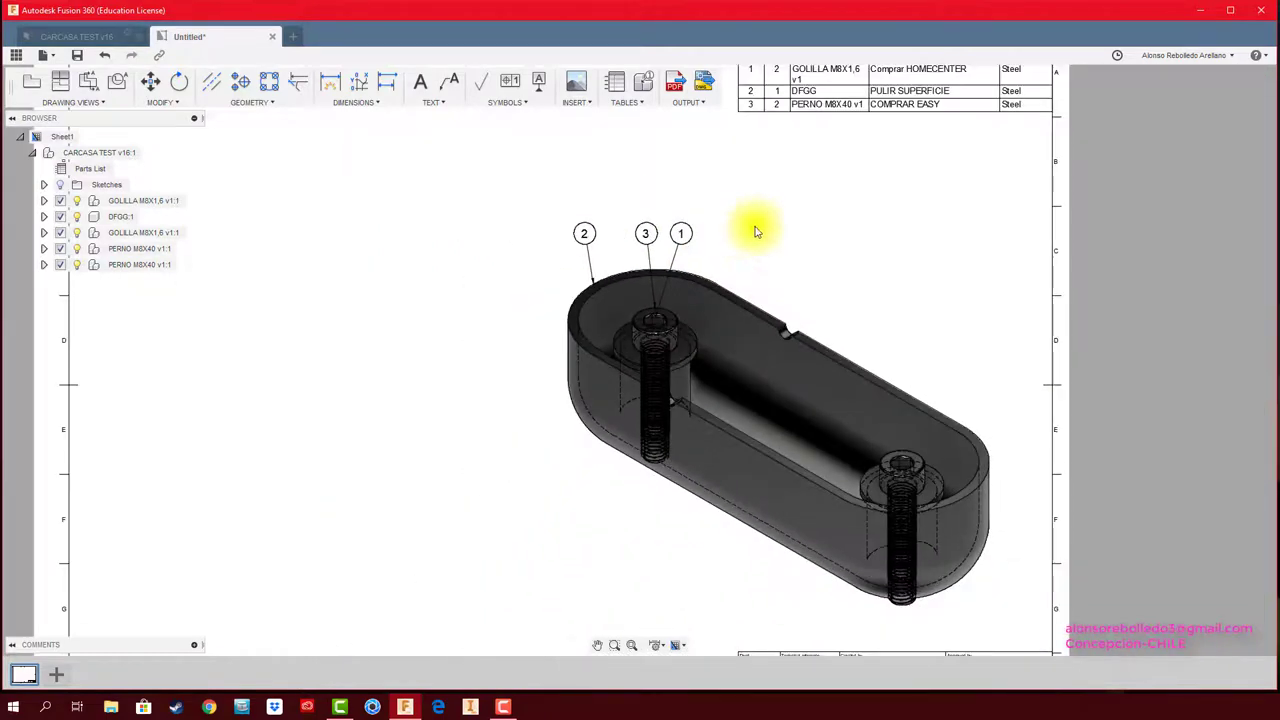
pyautogui.scroll(1, 752, 229)
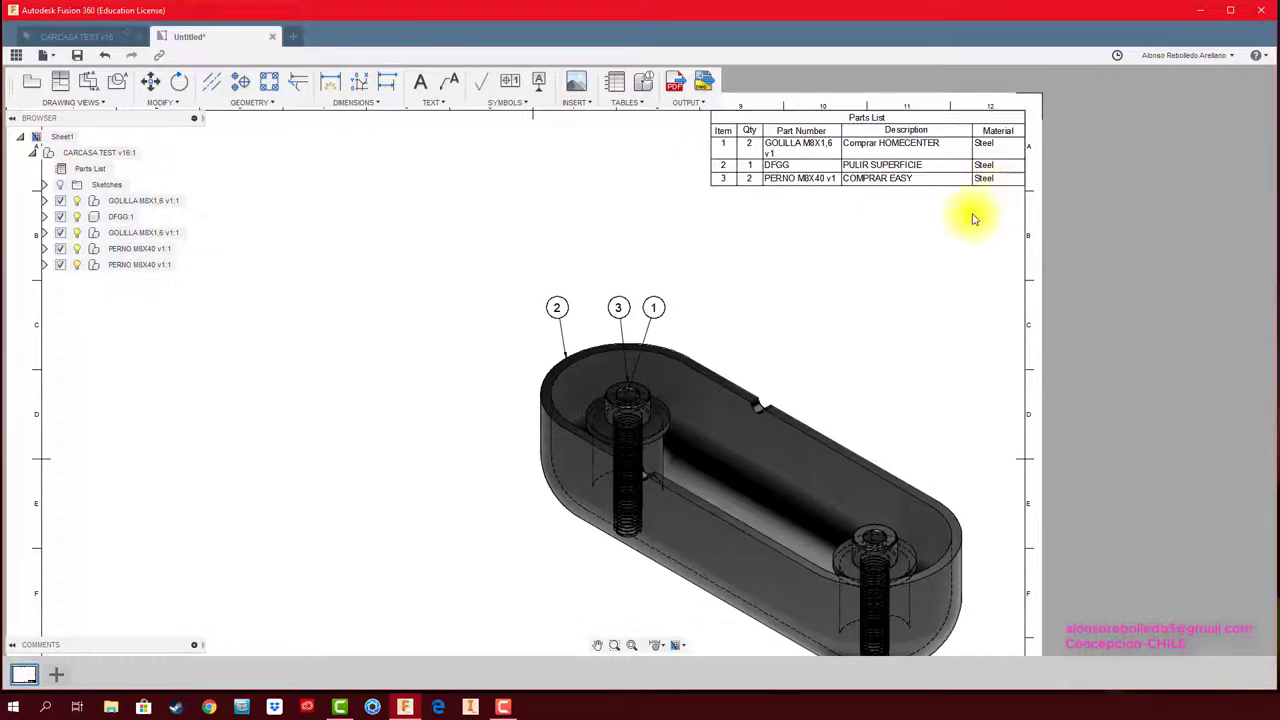
pyautogui.moveTo(866, 257); pyautogui.dragTo(936, 222, button='middle')
pyautogui.scroll(-1, 760, 295)
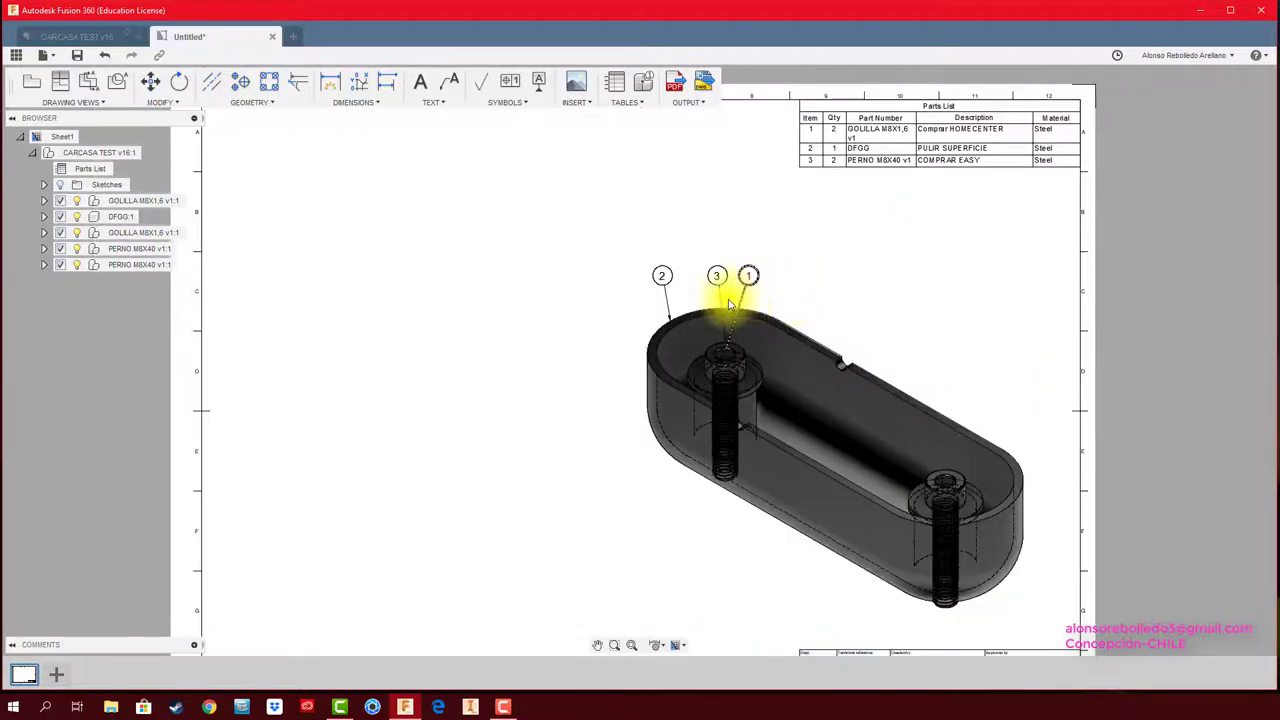
pyautogui.scroll(2, 714, 294)
pyautogui.click(657, 259)
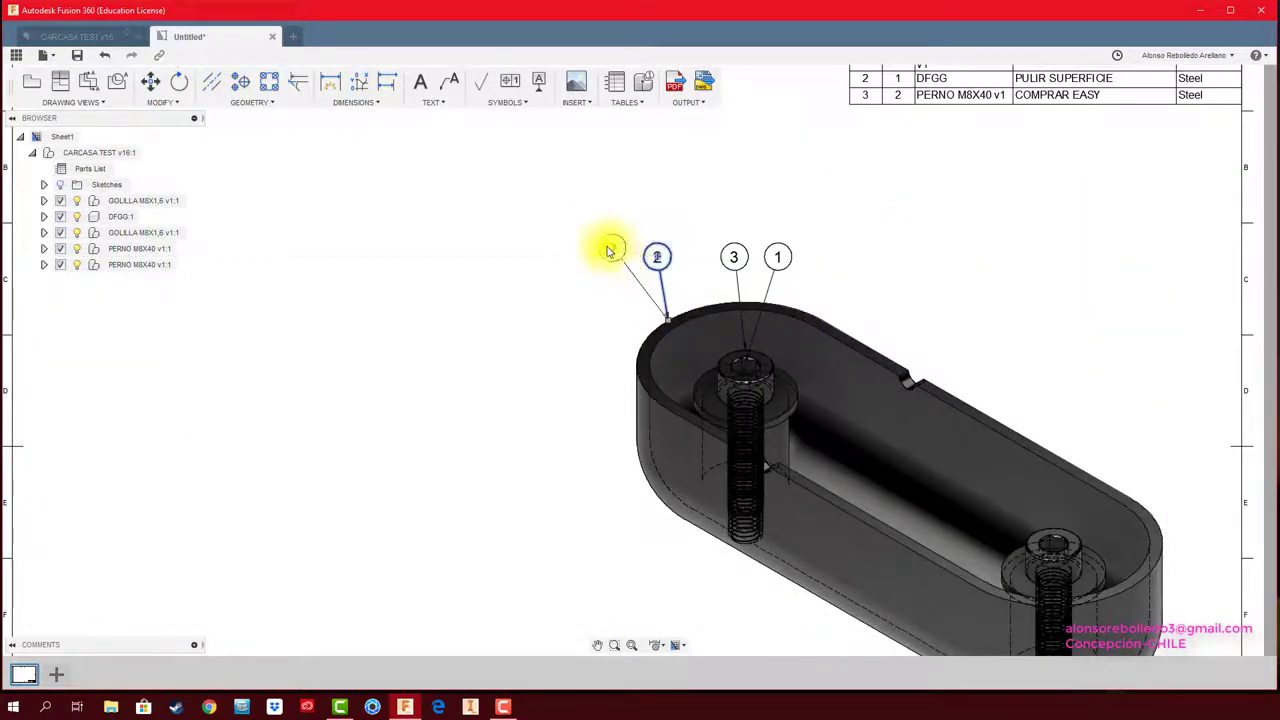
pyautogui.click(592, 240)
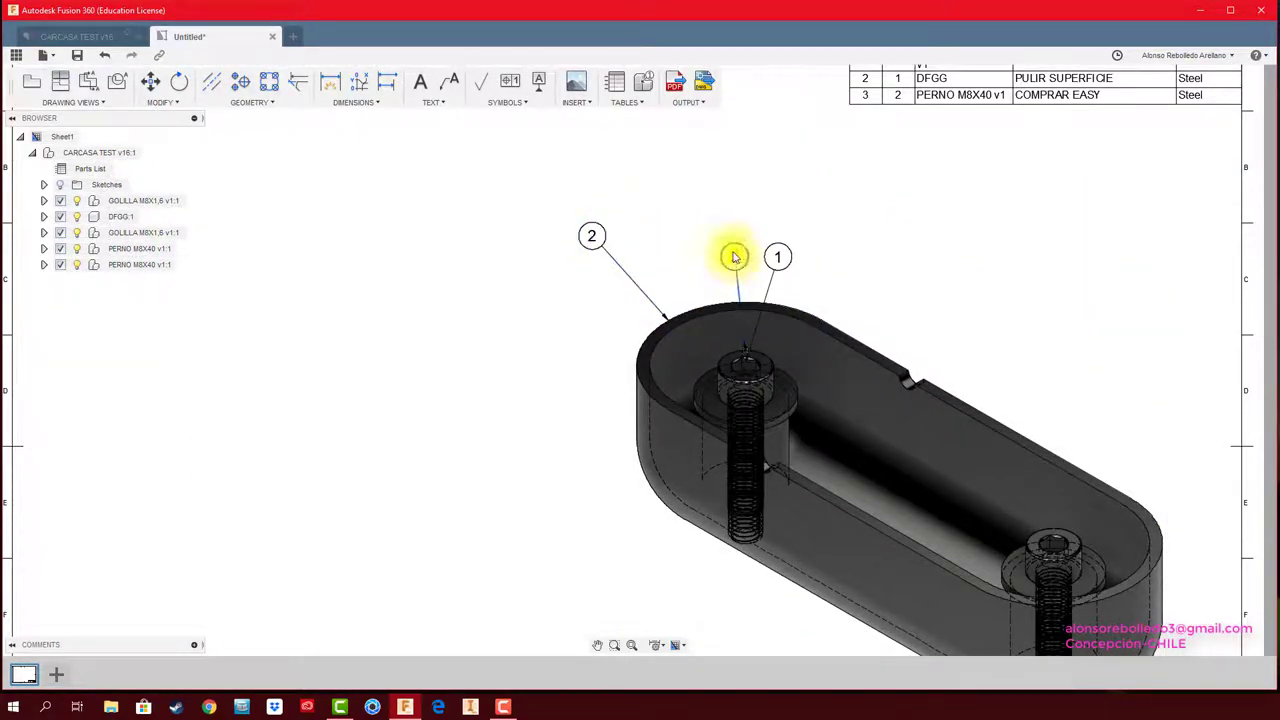
pyautogui.moveTo(733, 257); pyautogui.dragTo(734, 258)
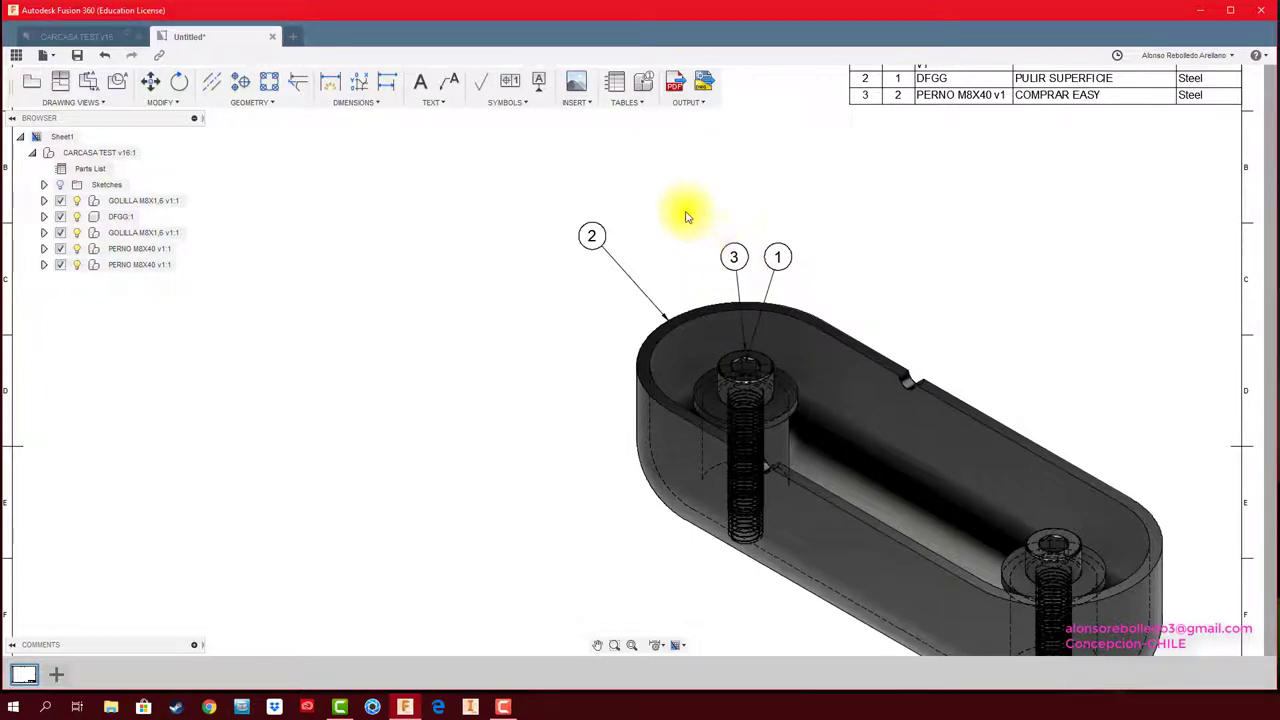
pyautogui.click(733, 258)
pyautogui.click(673, 236)
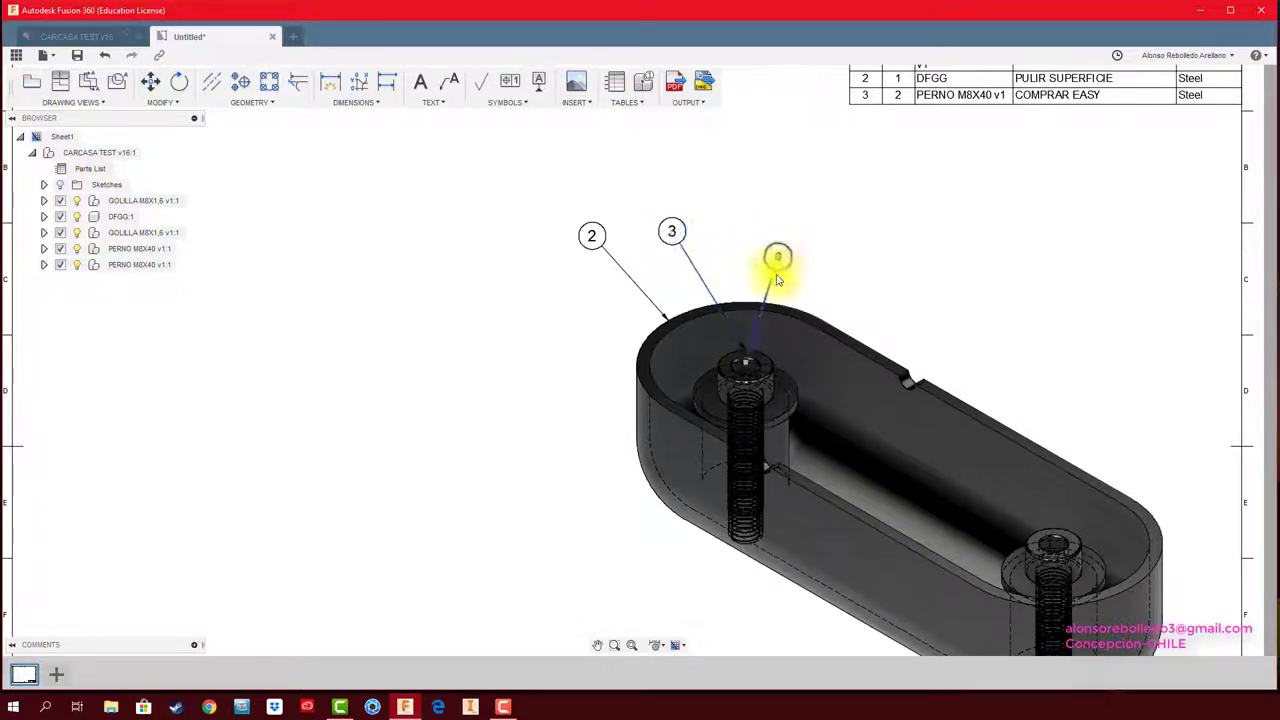
# Reposition balloon 1 above the bolt head
pyautogui.click(778, 259)
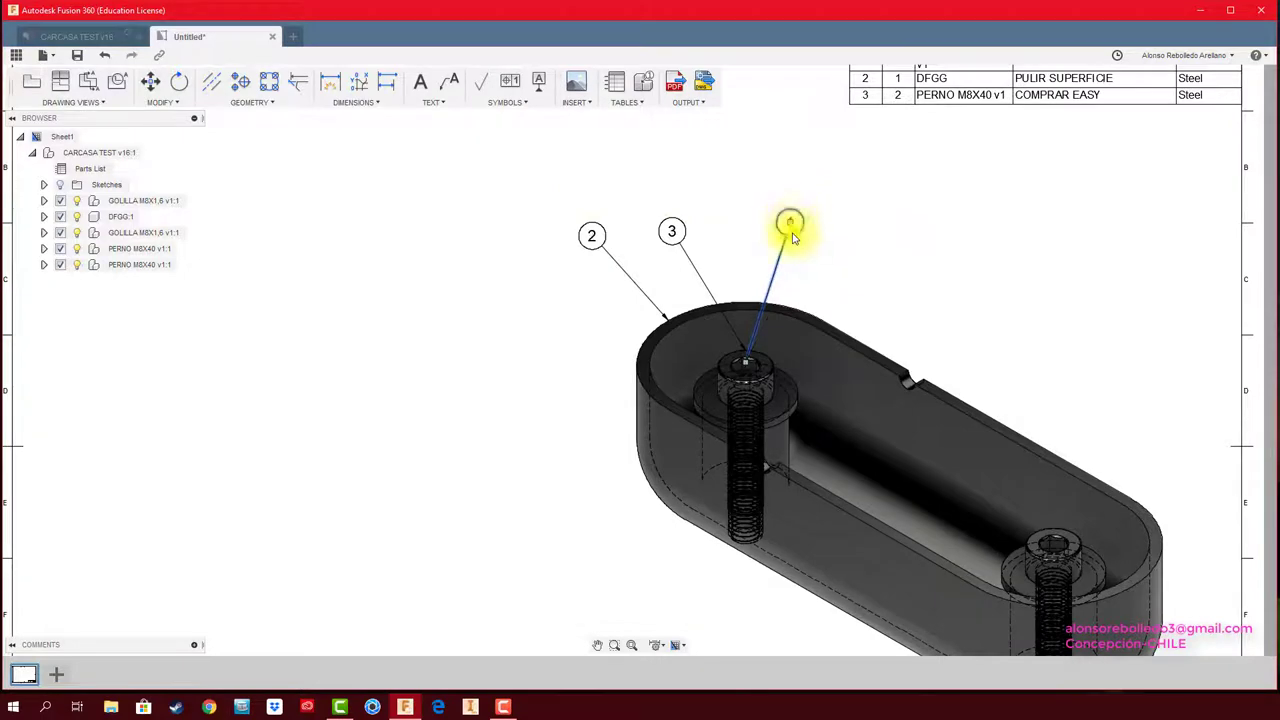
pyautogui.scroll(2, 785, 330)
pyautogui.scroll(4, 755, 360)
pyautogui.scroll(3, 720, 395)
pyautogui.scroll(-3, 705, 402)
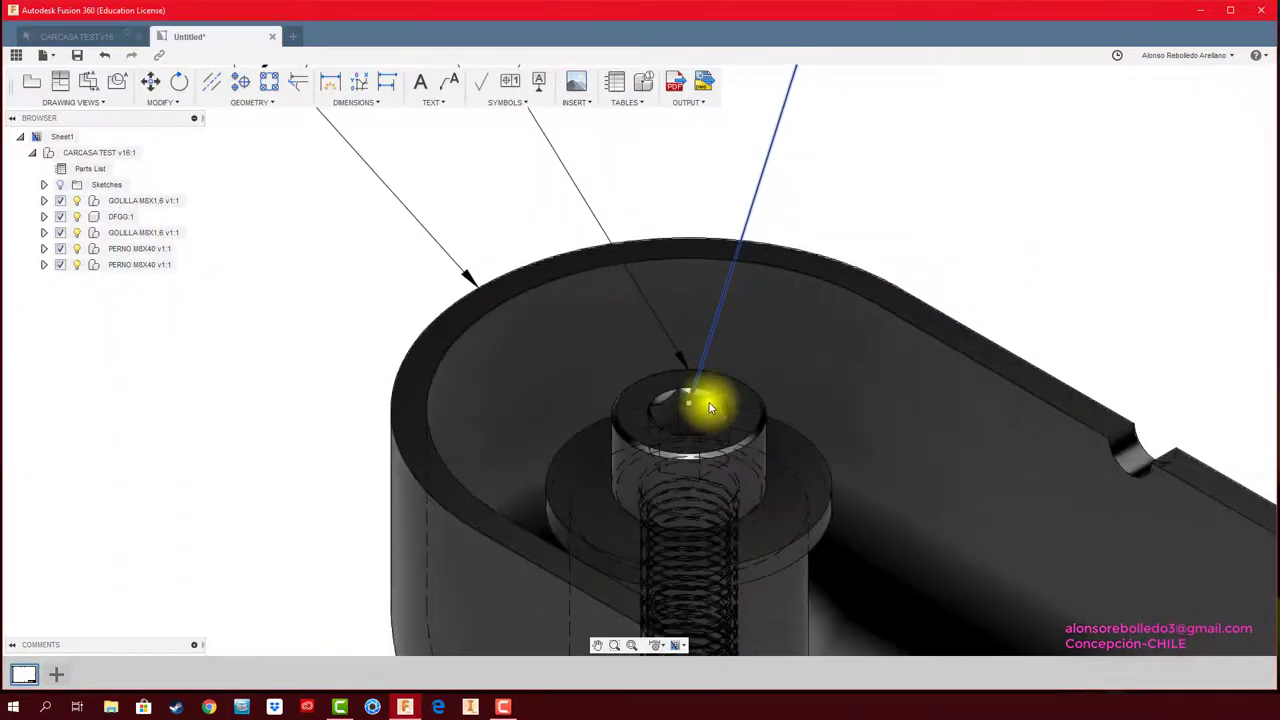
pyautogui.scroll(-3, 700, 400)
pyautogui.scroll(-2, 800, 340)
pyautogui.scroll(-1, 860, 285)
pyautogui.scroll(1, 835, 305)
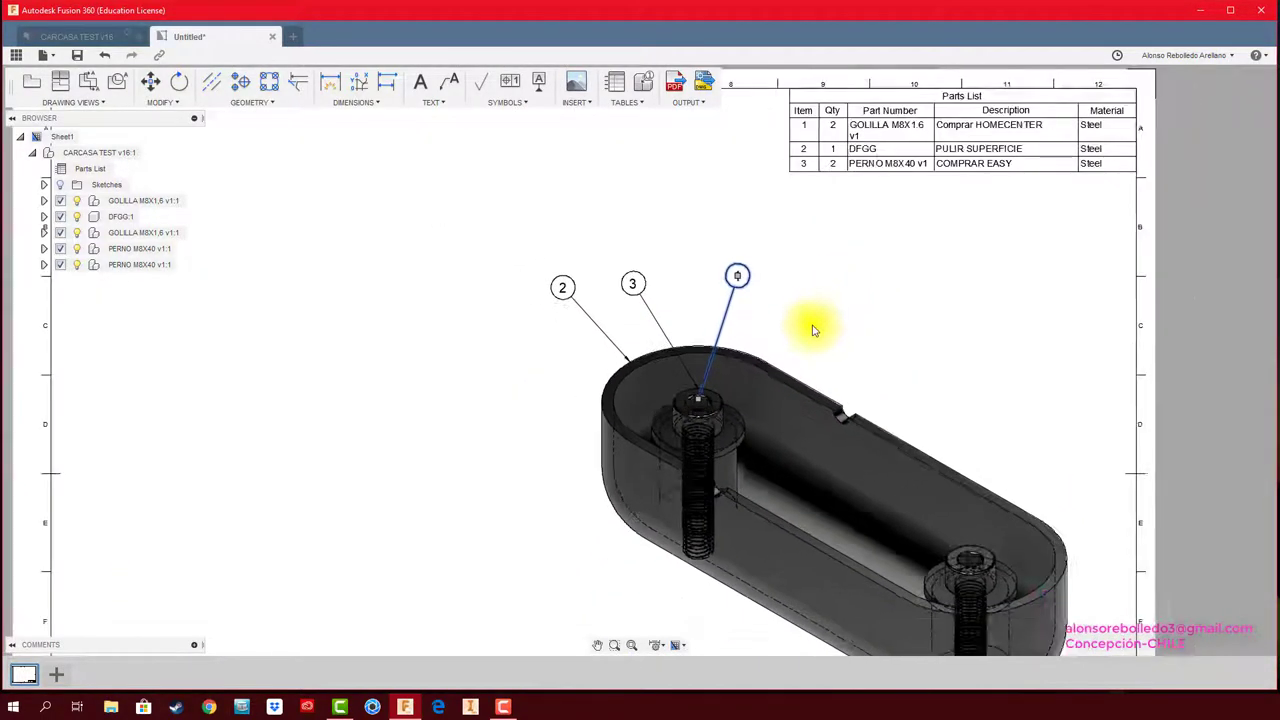
pyautogui.scroll(2, 760, 385)
pyautogui.scroll(2, 650, 435)
pyautogui.scroll(2, 637, 452)
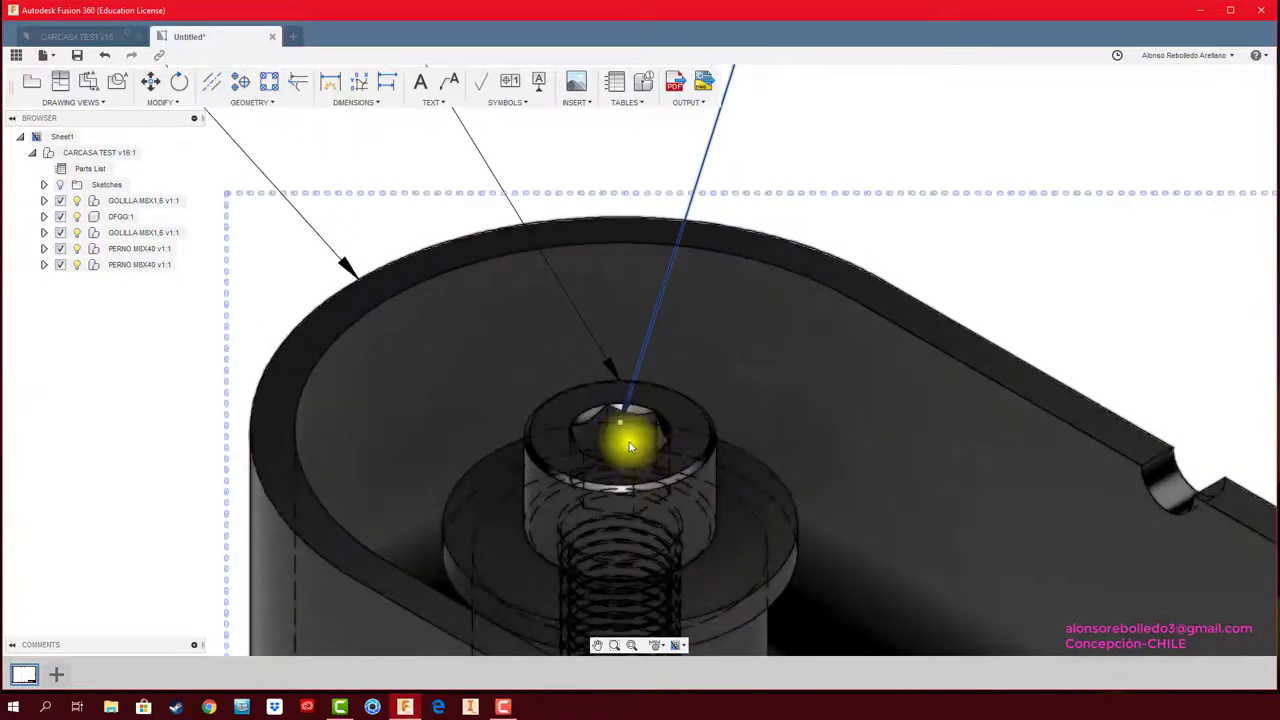
pyautogui.moveTo(602, 423)
pyautogui.mouseDown()
pyautogui.moveTo(799, 437)
pyautogui.moveTo(763, 460)
pyautogui.mouseUp()
pyautogui.scroll(-1, 843, 334)
pyautogui.scroll(-2, 860, 263)
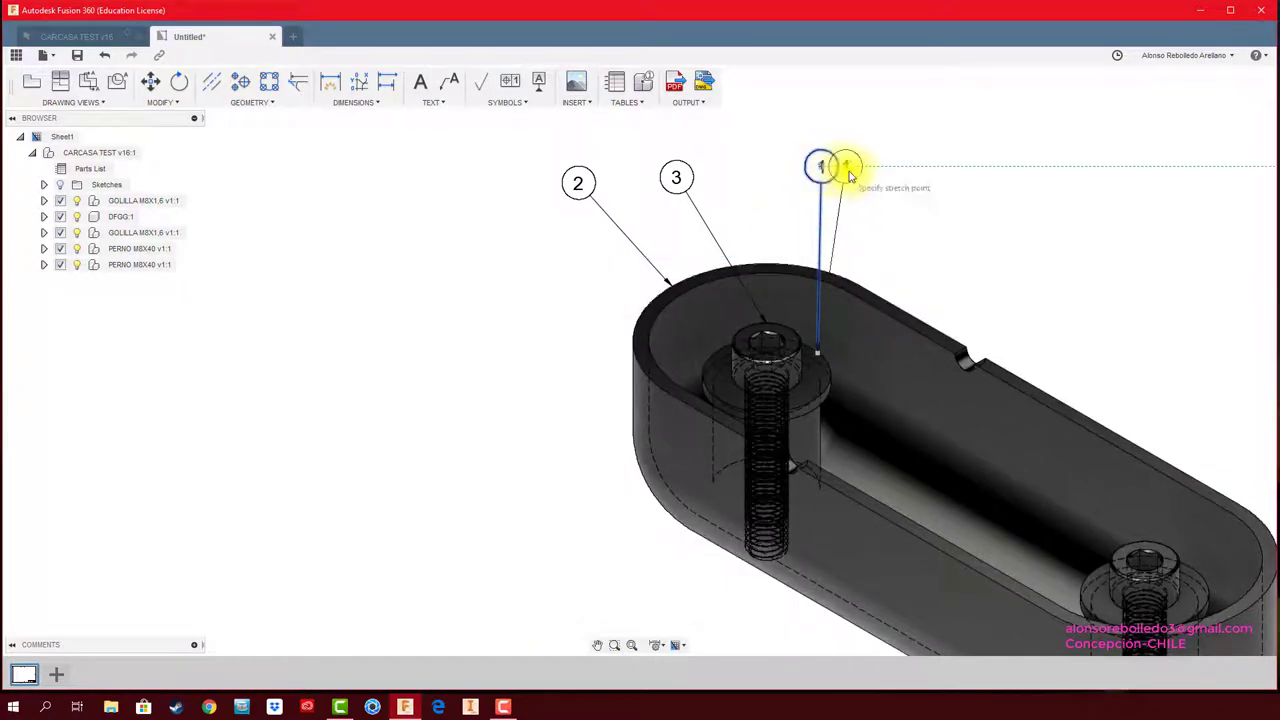
pyautogui.click(849, 166)
# Window-select balloons 1, 2 and 3 with their leaders for deletion
pyautogui.scroll(-2, 925, 260)
pyautogui.scroll(-2, 925, 260)
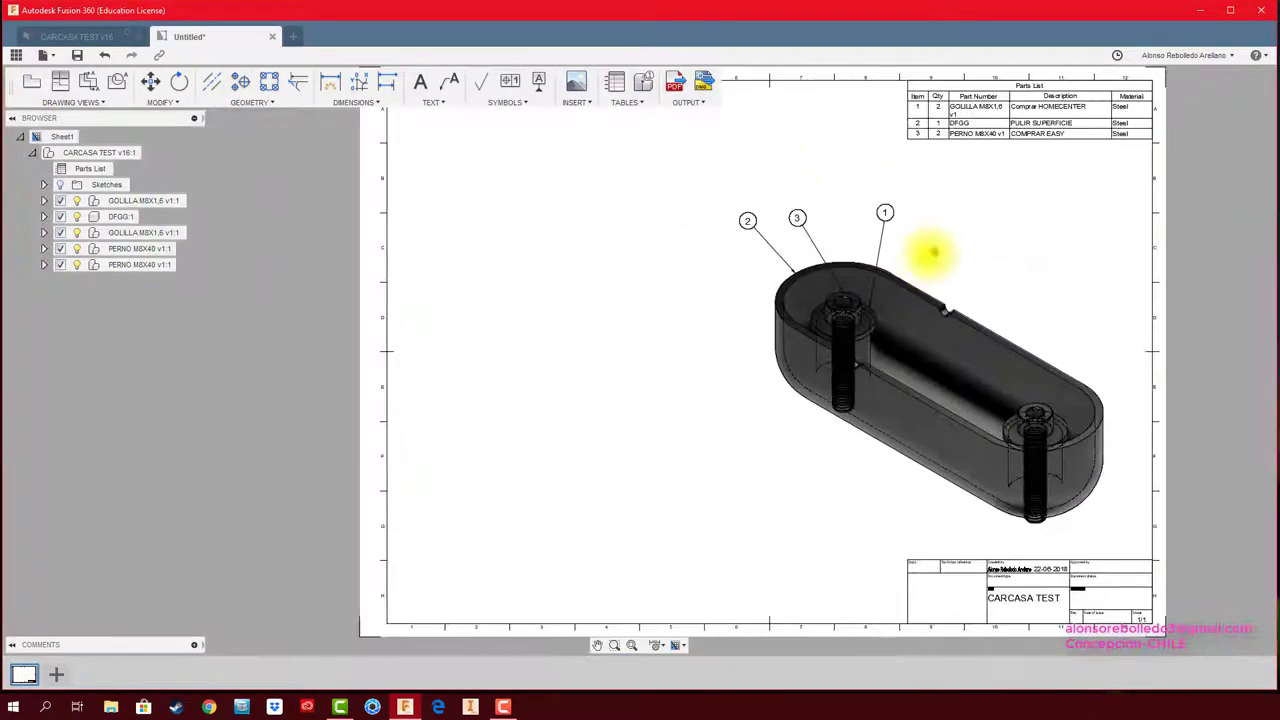
pyautogui.scroll(3, 843, 259)
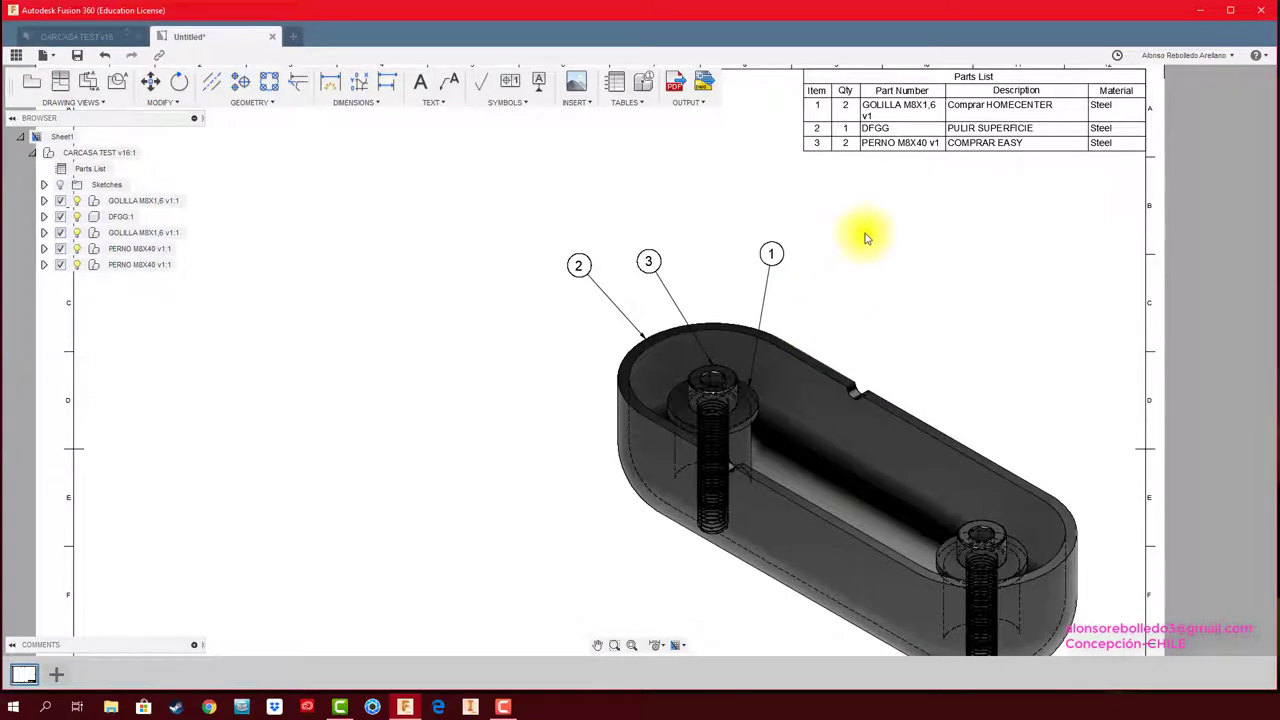
pyautogui.moveTo(906, 218); pyautogui.dragTo(493, 279)
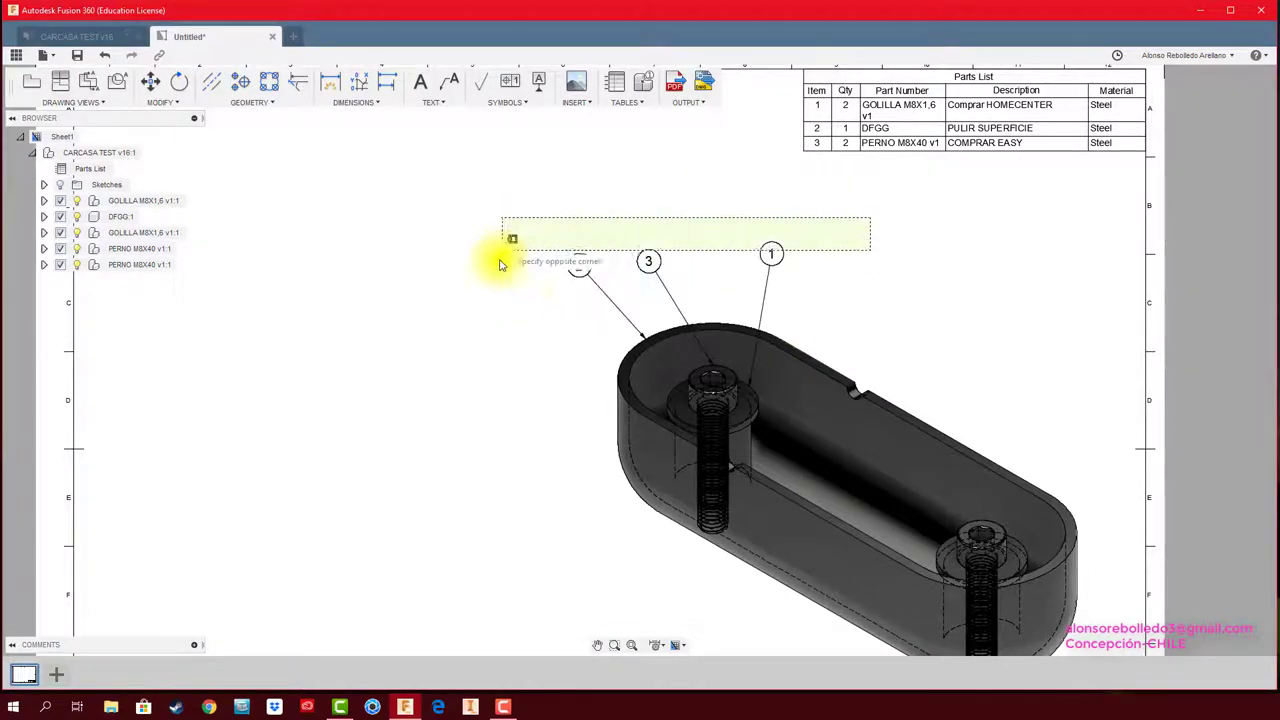
# Start the Balloon tool with Patent type and place balloon 2 above the housing
pyautogui.click(638, 105)
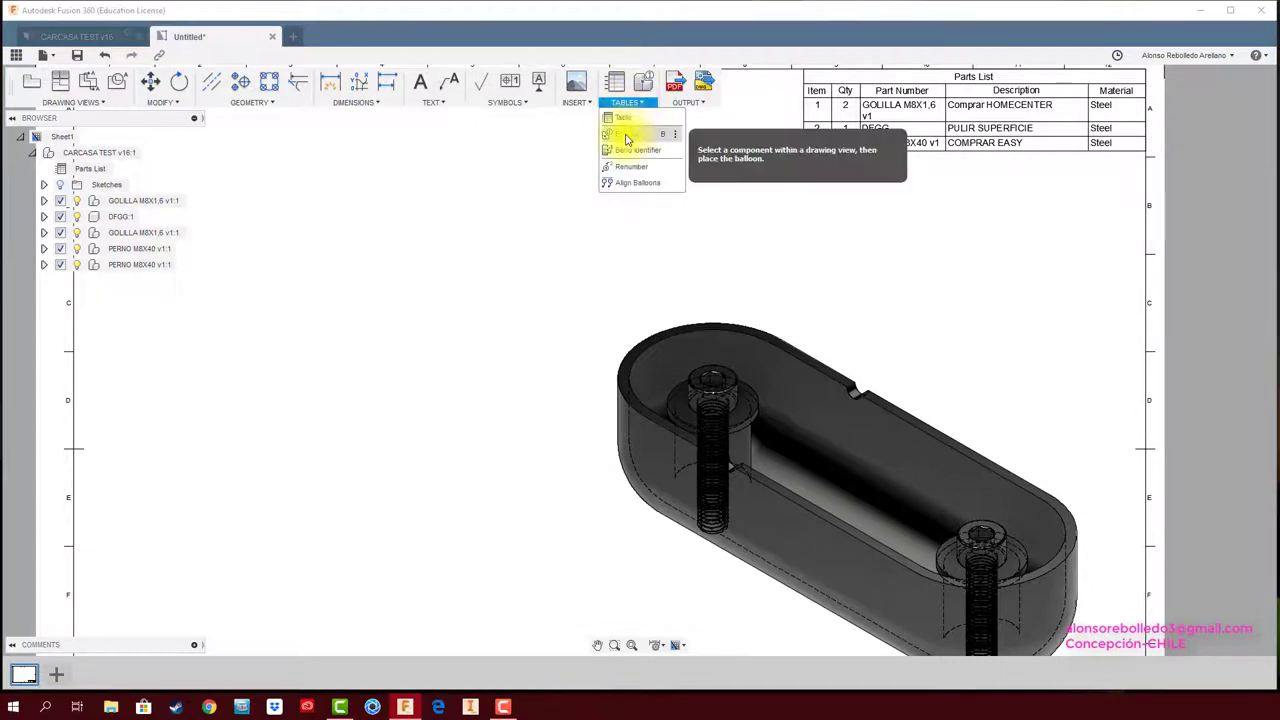
pyautogui.click(628, 136)
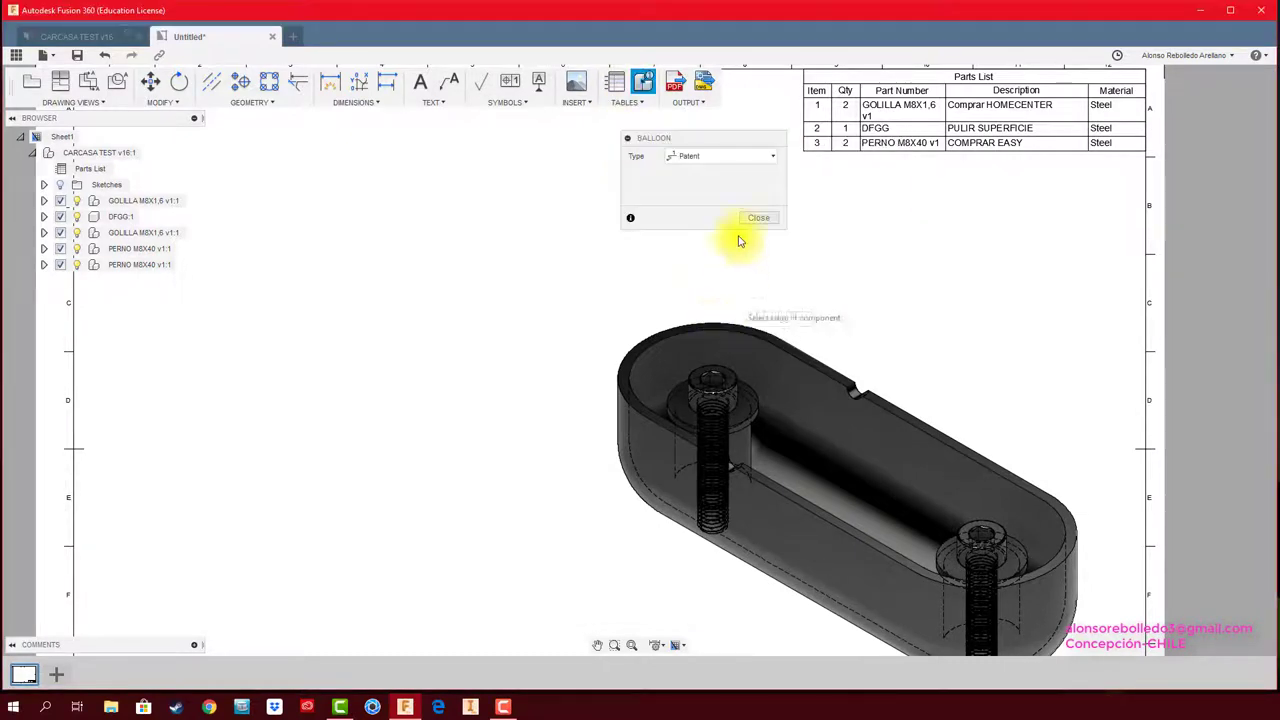
pyautogui.click(630, 162)
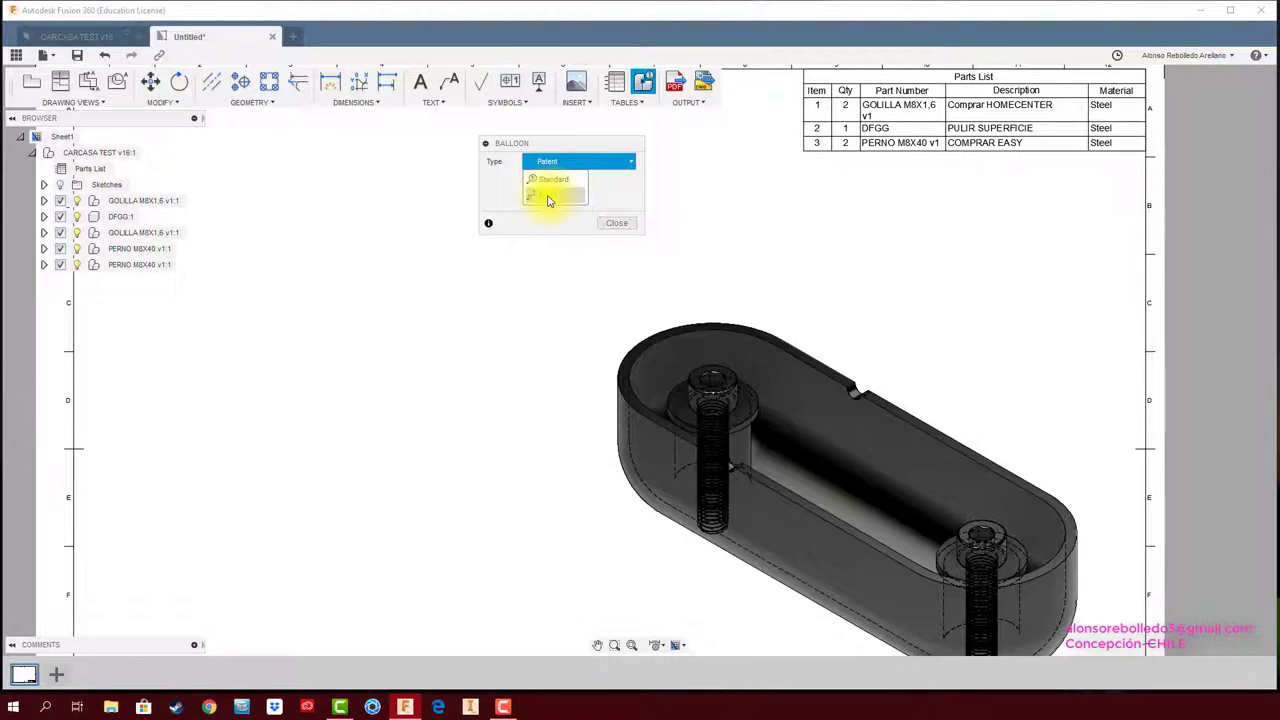
pyautogui.click(548, 196)
pyautogui.click(780, 333)
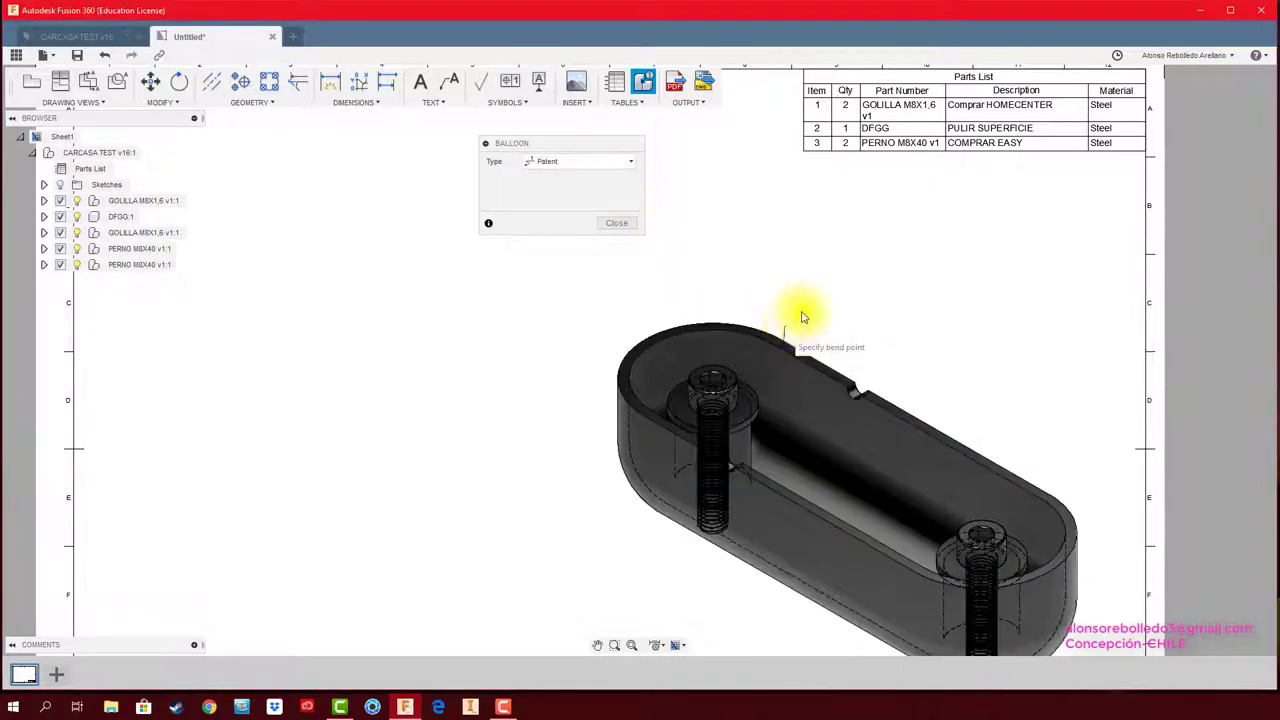
pyautogui.click(845, 289)
# Add Patent balloon leaders on the bolt head edge and the housing body edge
pyautogui.moveTo(888, 323); pyautogui.dragTo(845, 335, button='middle')
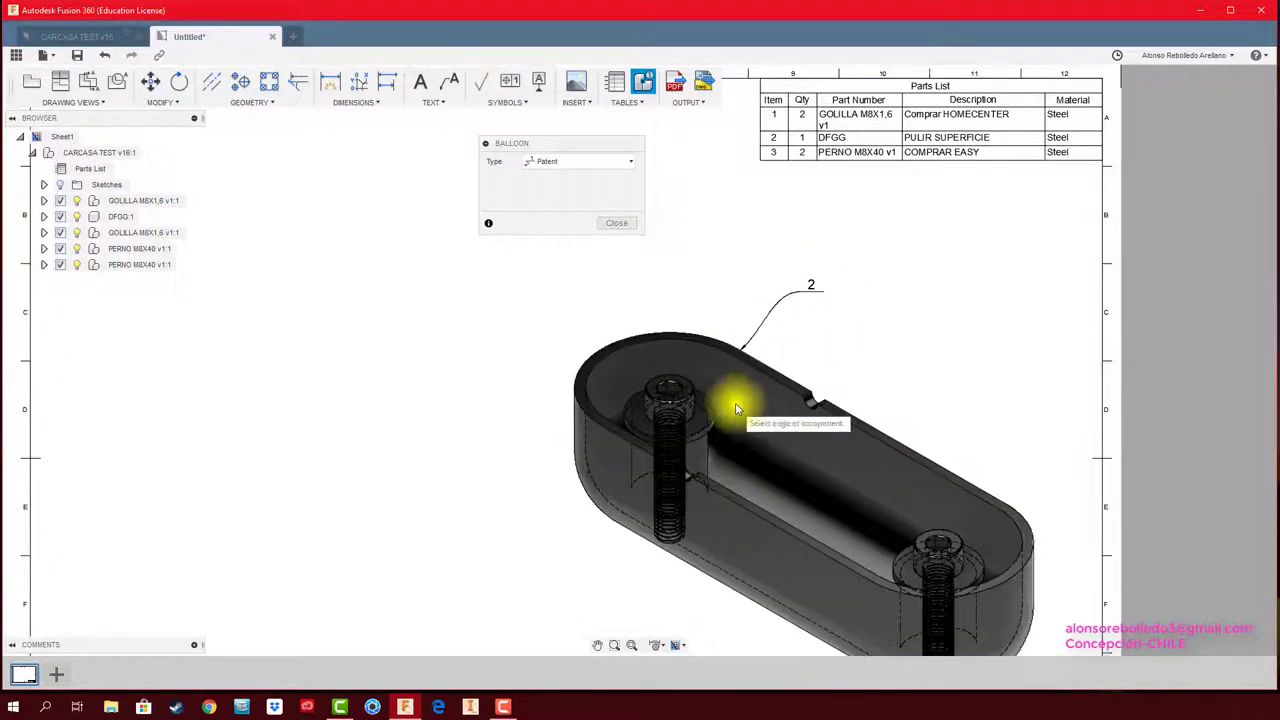
pyautogui.scroll(2, 730, 405)
pyautogui.click(653, 368)
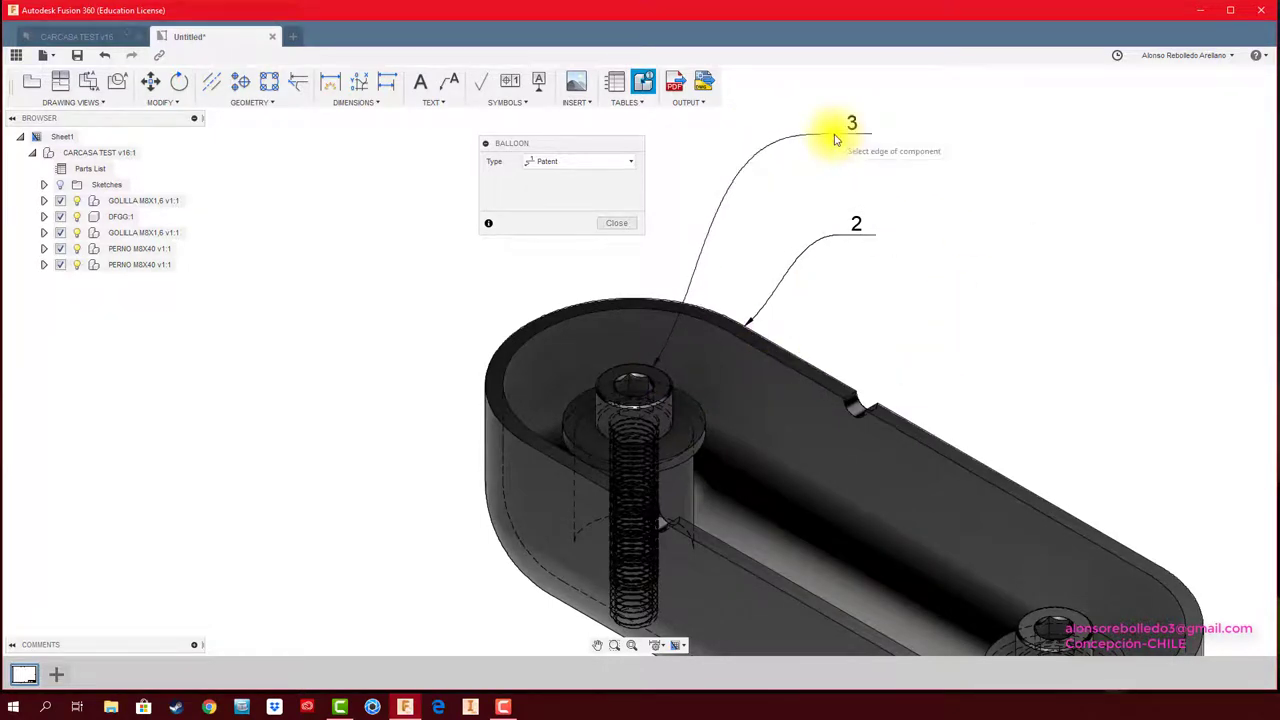
pyautogui.scroll(-3, 894, 229)
pyautogui.scroll(-2, 920, 277)
pyautogui.scroll(5, 880, 294)
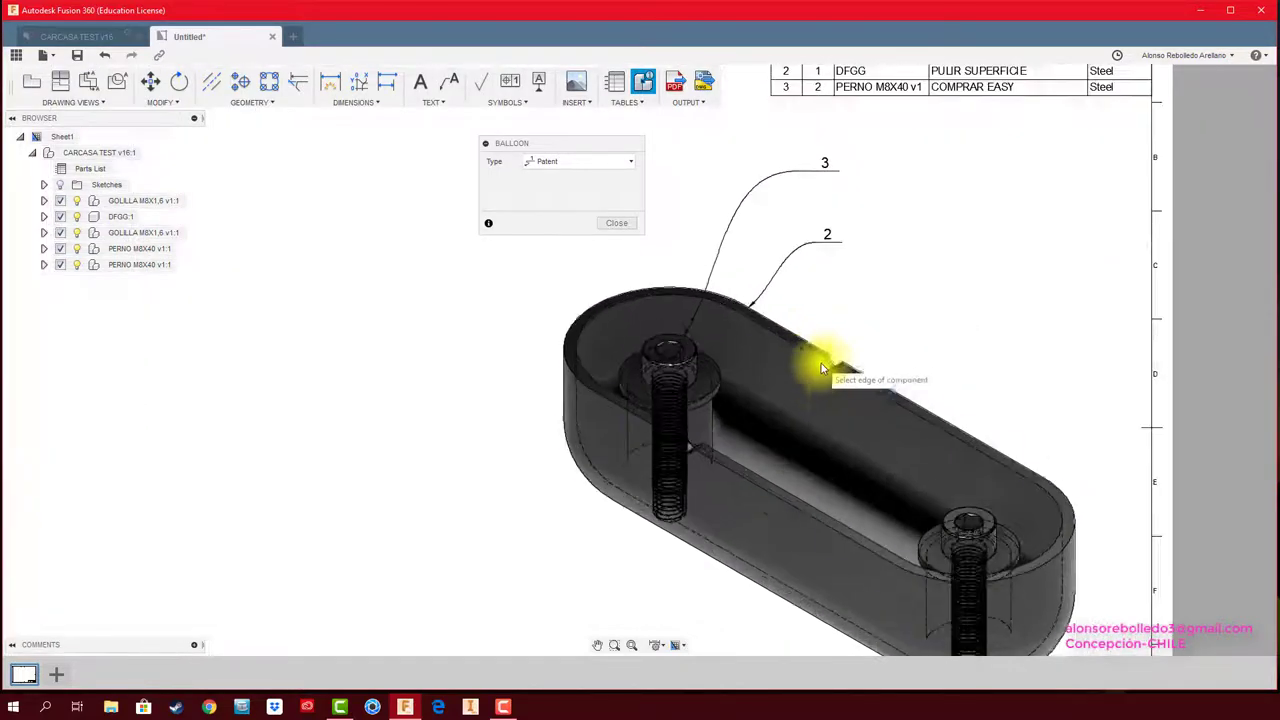
pyautogui.moveTo(821, 368); pyautogui.dragTo(645, 343, button='middle')
pyautogui.click(759, 298)
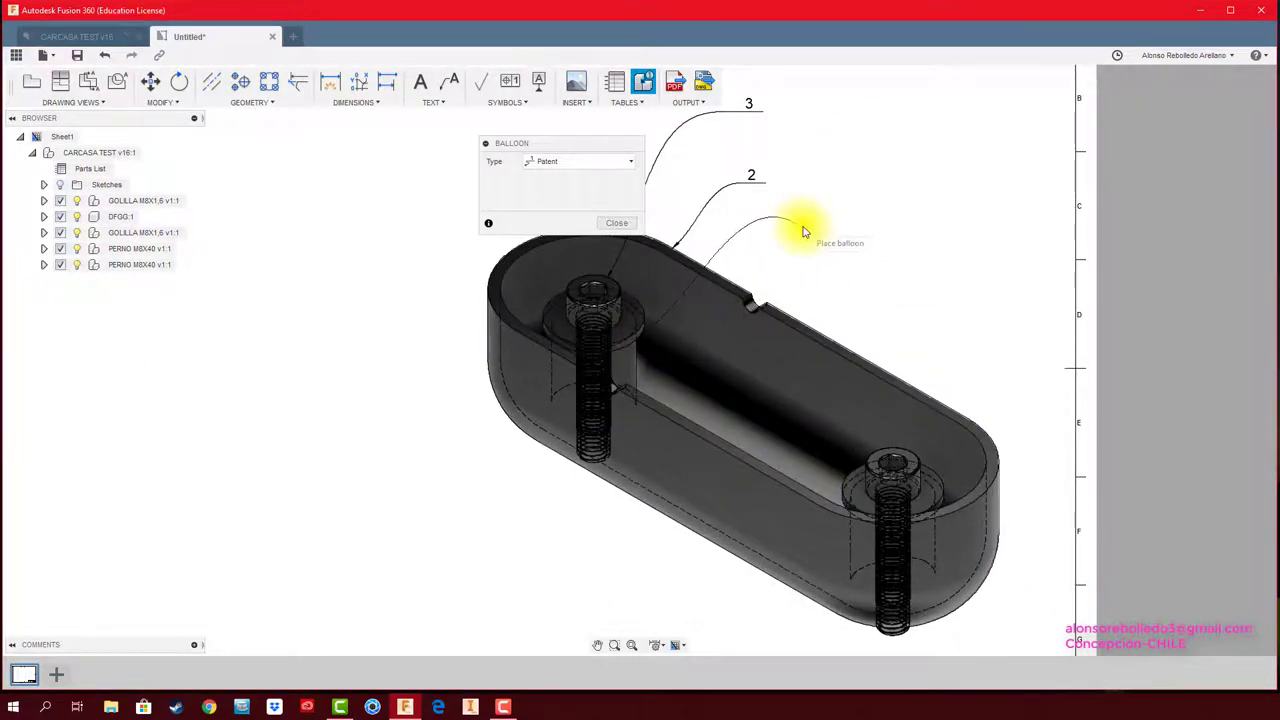
pyautogui.scroll(-3, 815, 230)
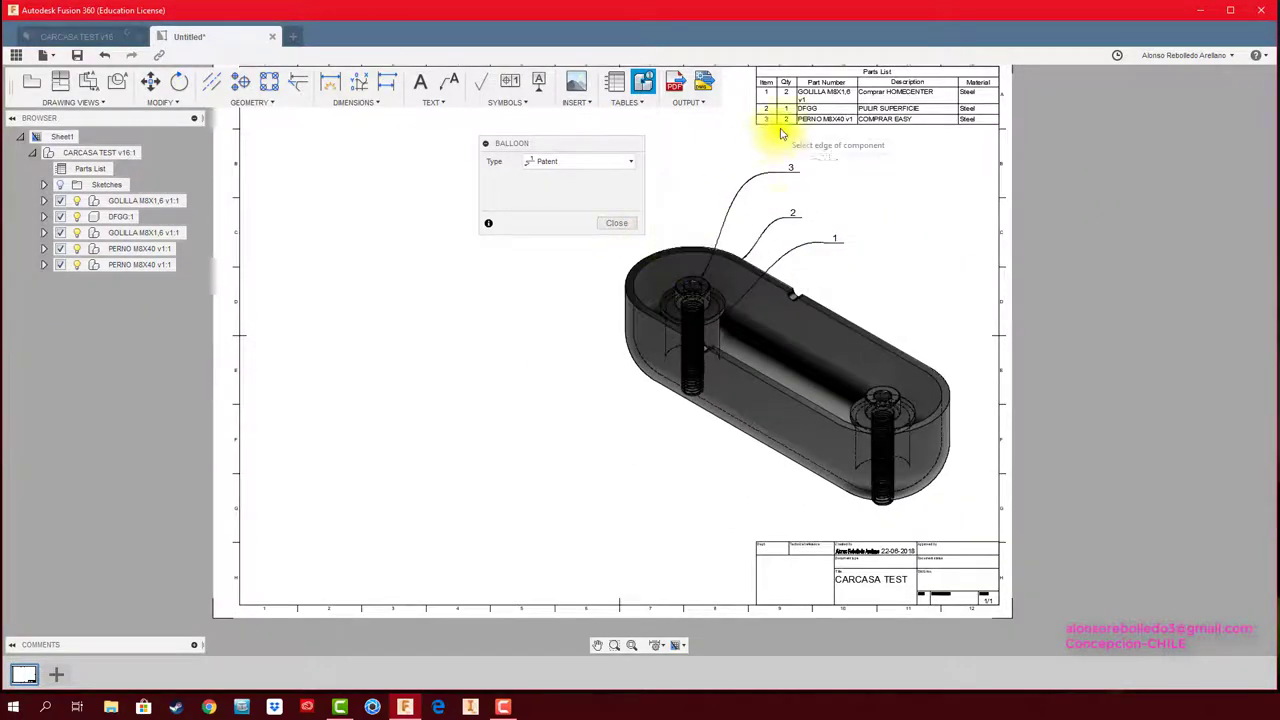
# Finish ballooning and drag the shaded isometric view left toward the sheet centre
pyautogui.click(618, 226)
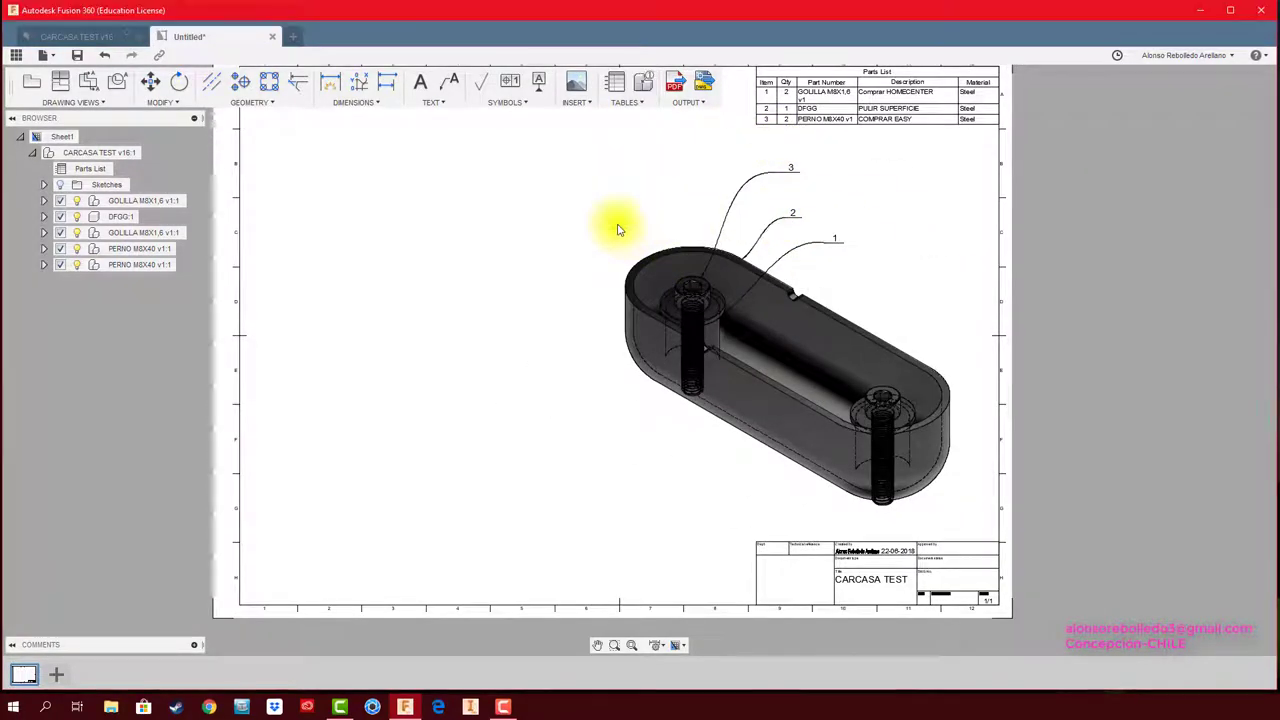
pyautogui.moveTo(857, 177); pyautogui.dragTo(831, 212, button='middle')
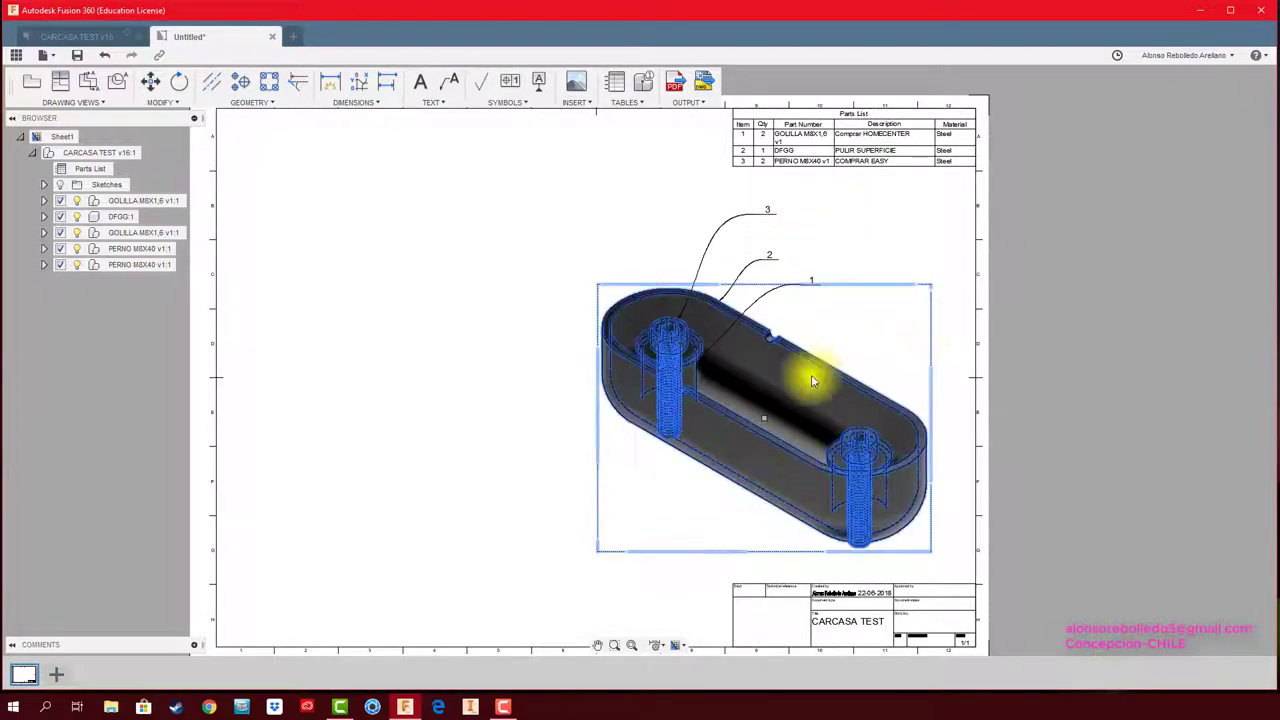
pyautogui.moveTo(765, 420); pyautogui.dragTo(545, 358)
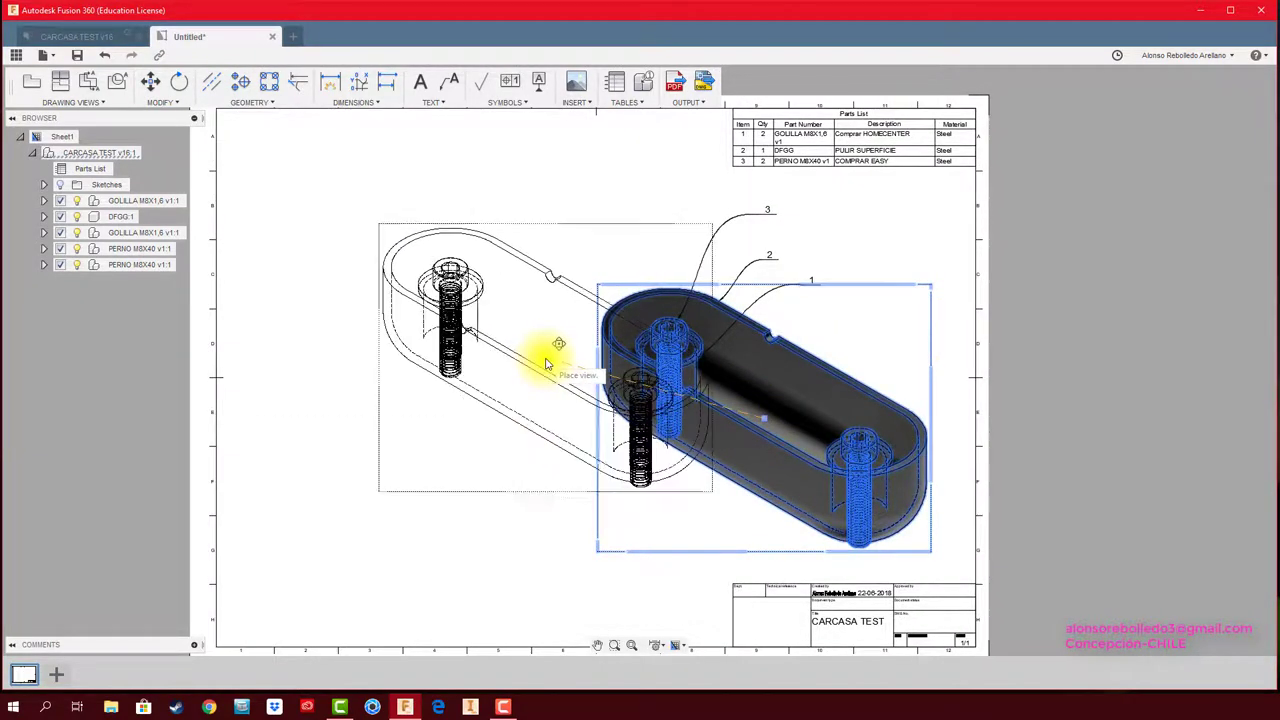
pyautogui.moveTo(789, 348)
pyautogui.mouseDown(button='middle')
pyautogui.moveTo(883, 340)
pyautogui.moveTo(894, 358)
pyautogui.mouseUp(button='middle')
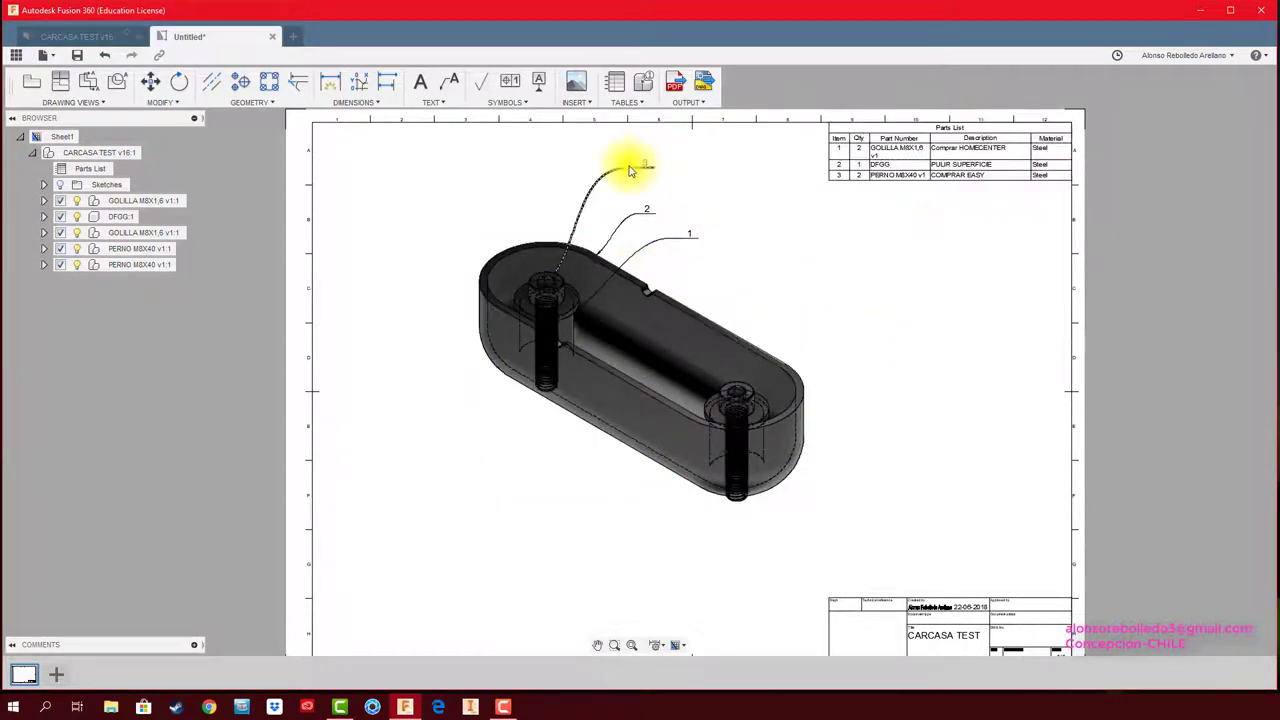
pyautogui.scroll(2, 837, 357)
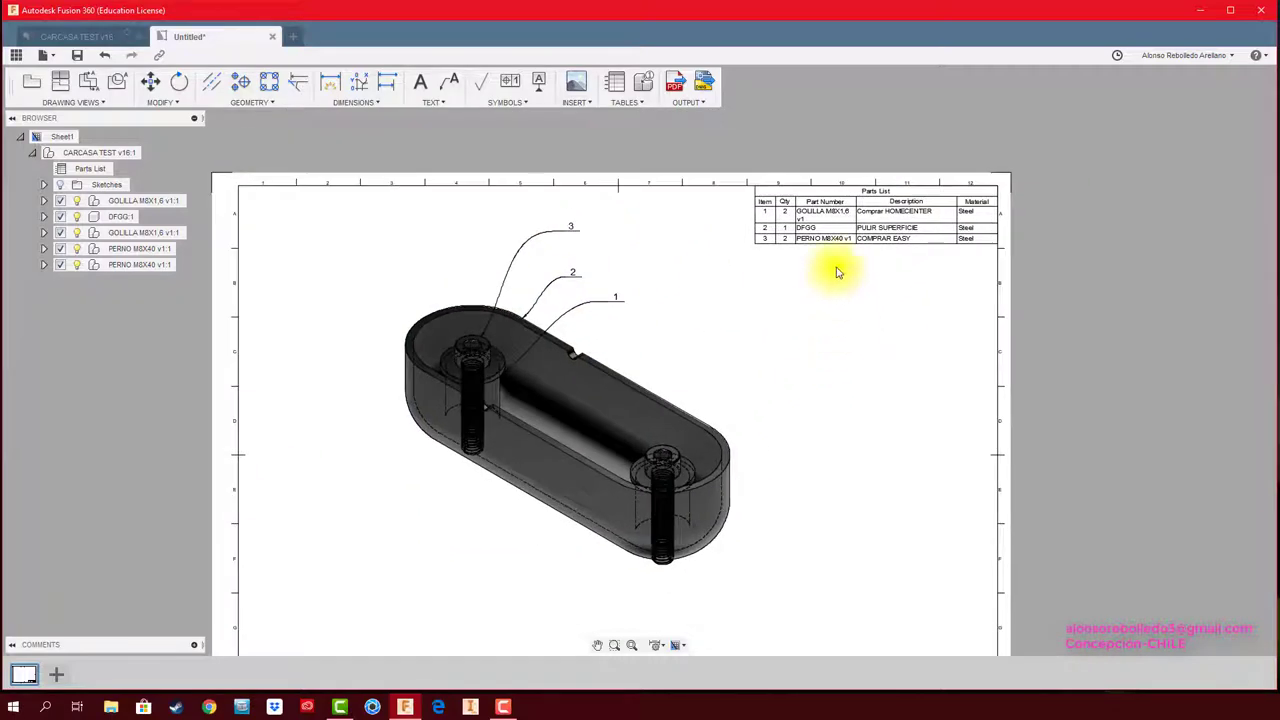
pyautogui.scroll(2, 831, 271)
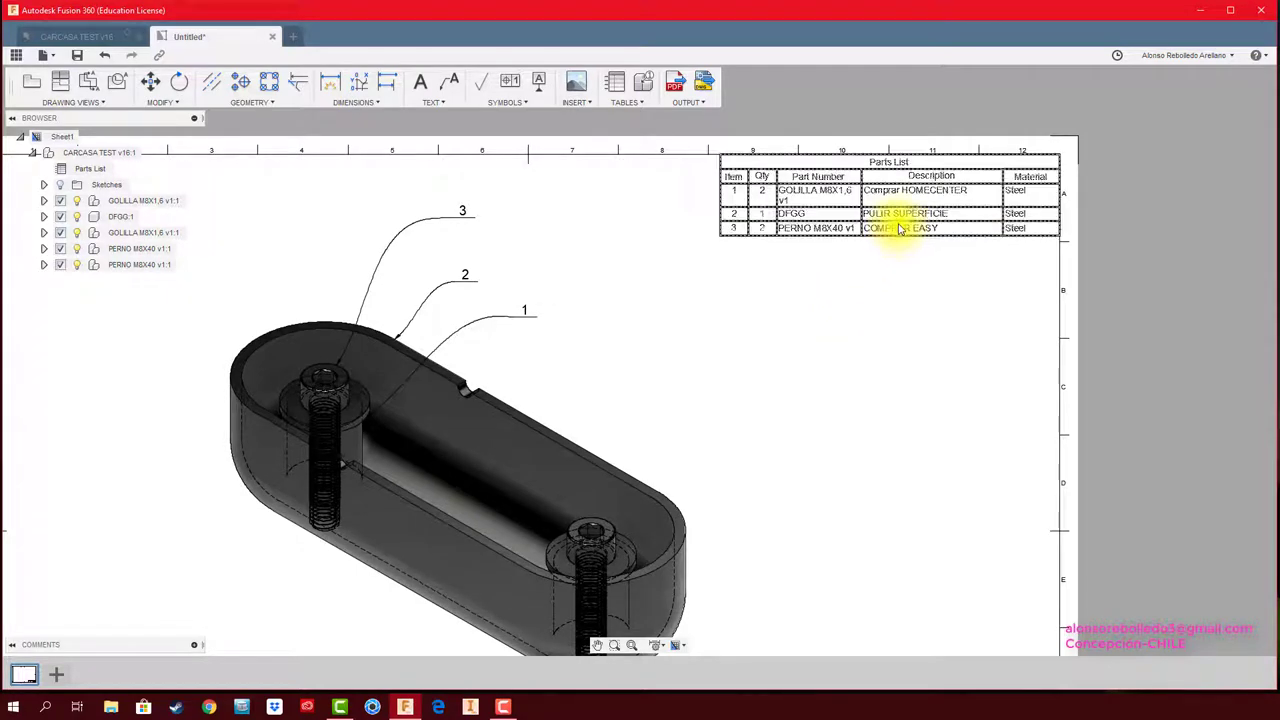
pyautogui.click(898, 230)
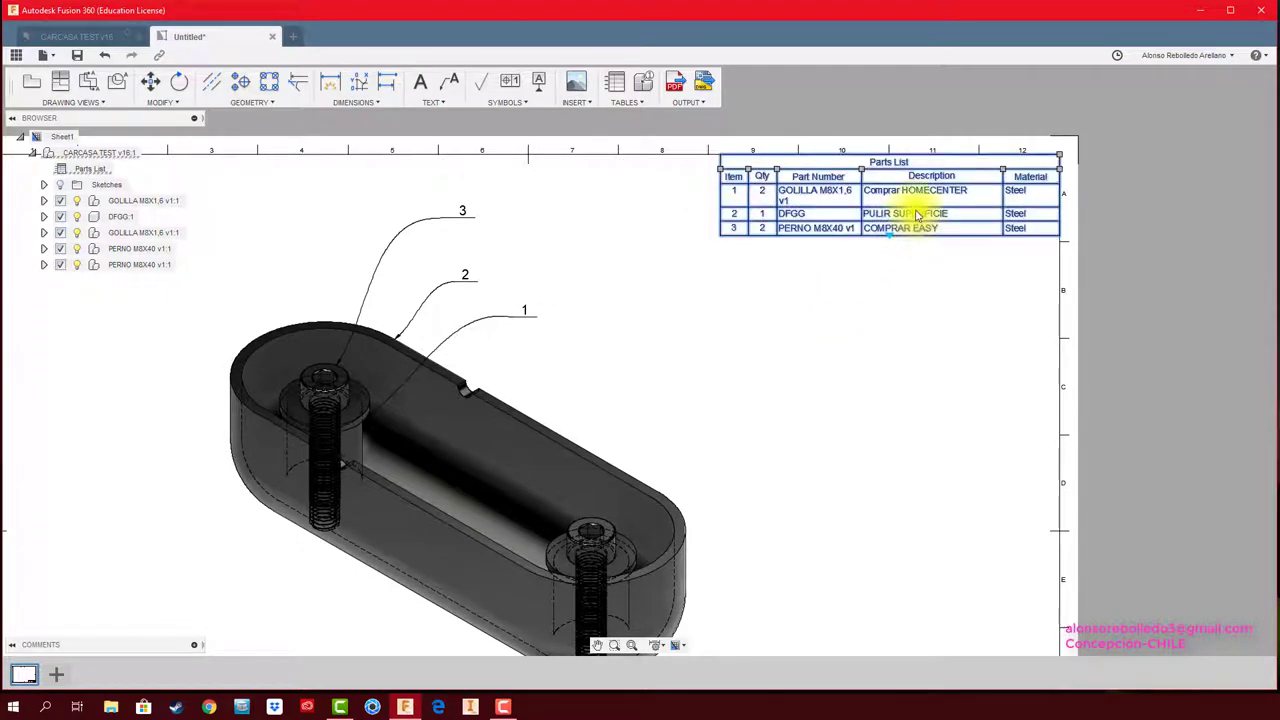
pyautogui.press('Escape')
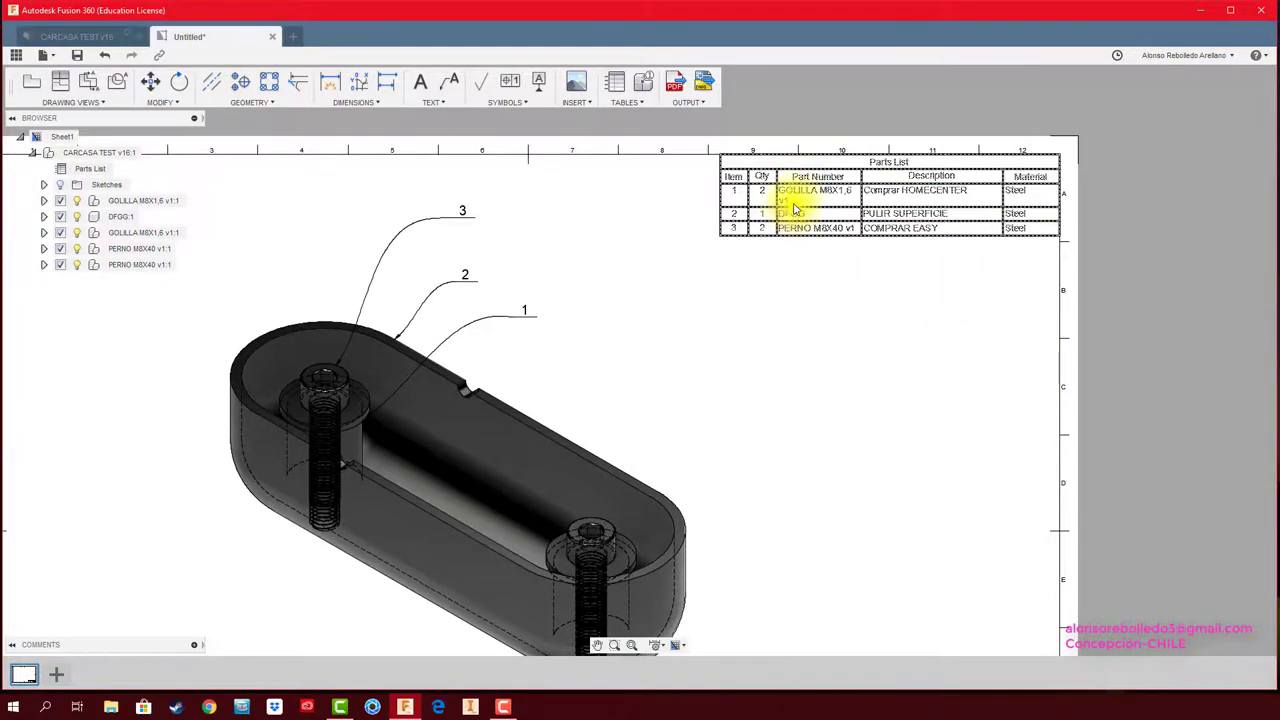
pyautogui.scroll(3, 815, 217)
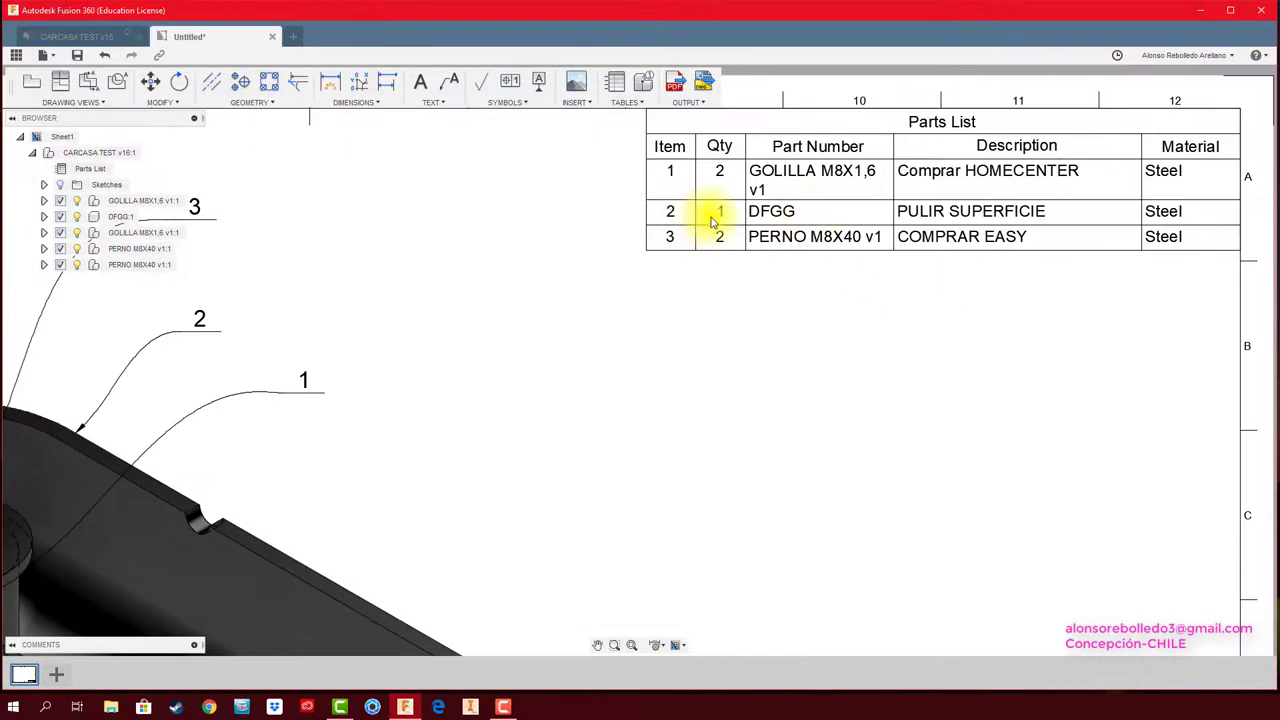
pyautogui.scroll(-1, 643, 320)
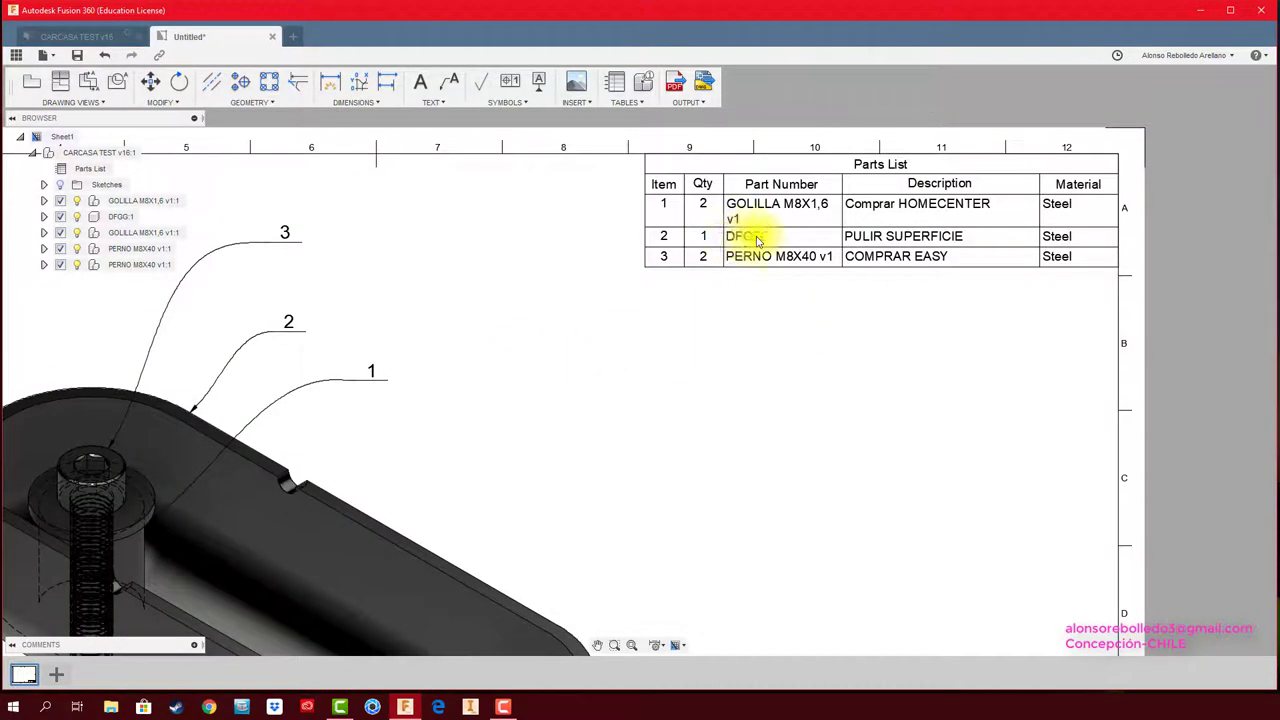
pyautogui.scroll(-1, 750, 360)
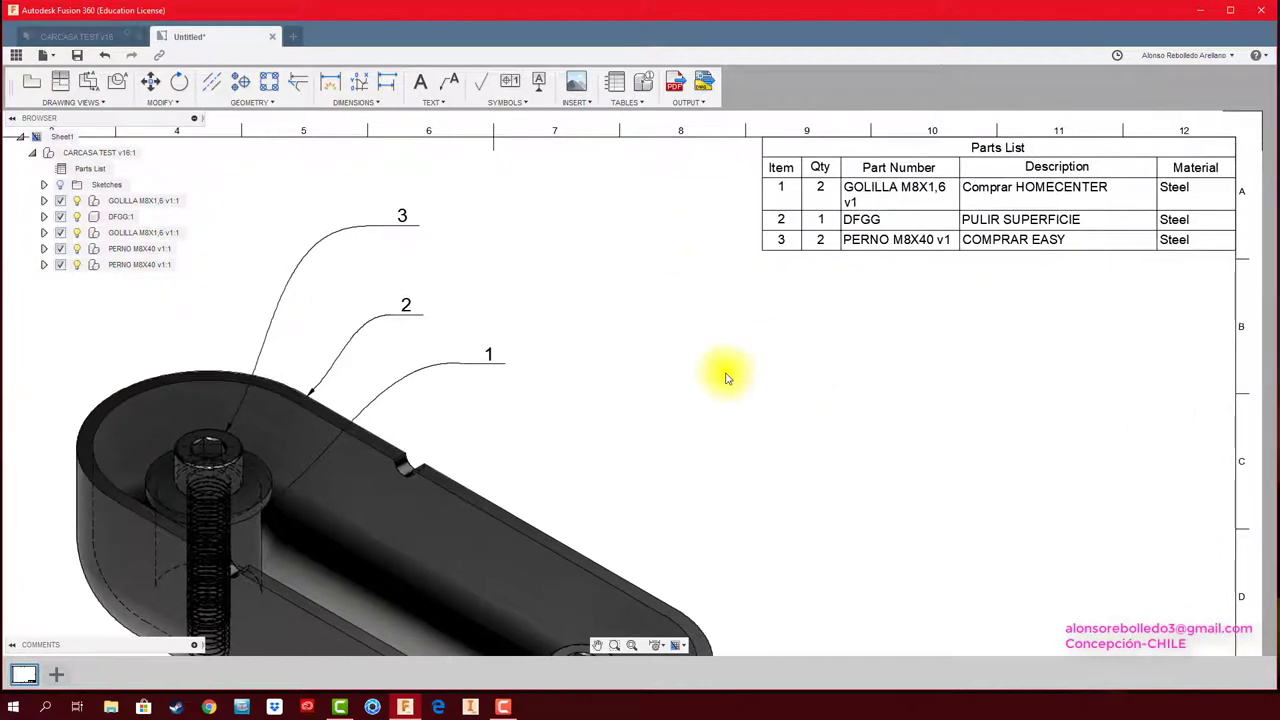
pyautogui.scroll(-1, 728, 371)
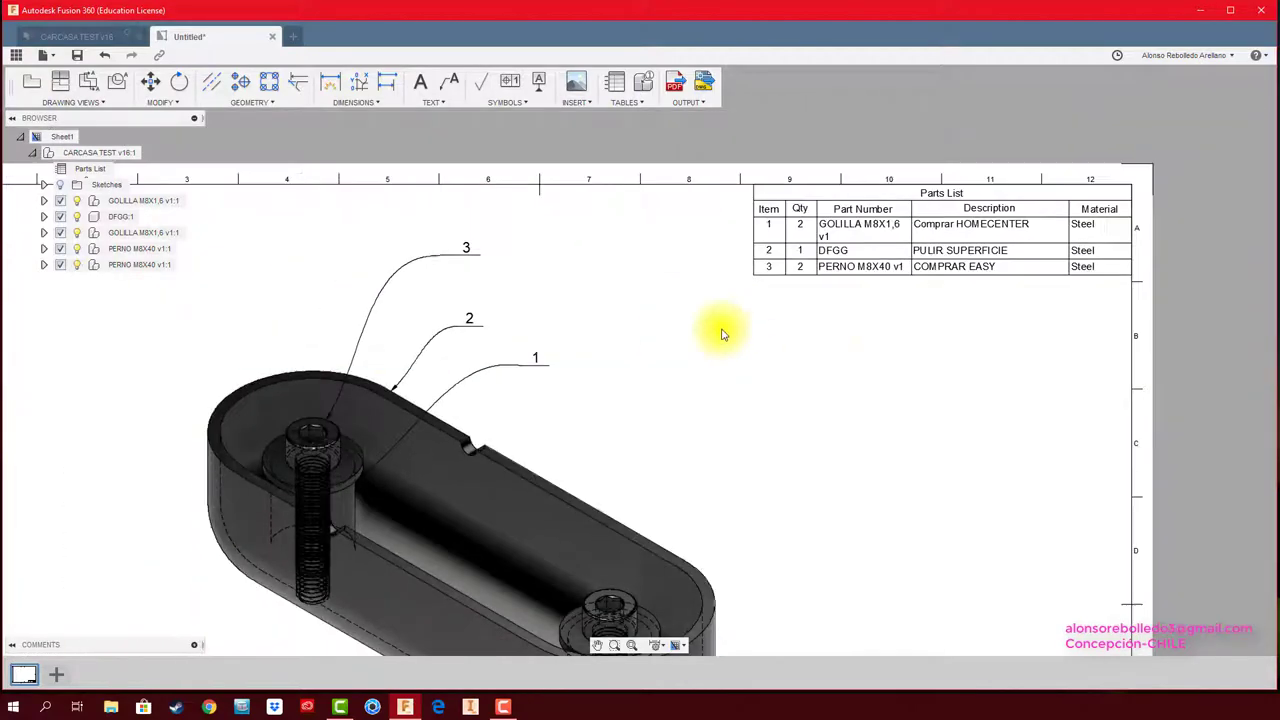
# Rename the housing component to CARCASA in the CARCASA TEST v16 model
pyautogui.click(101, 38)
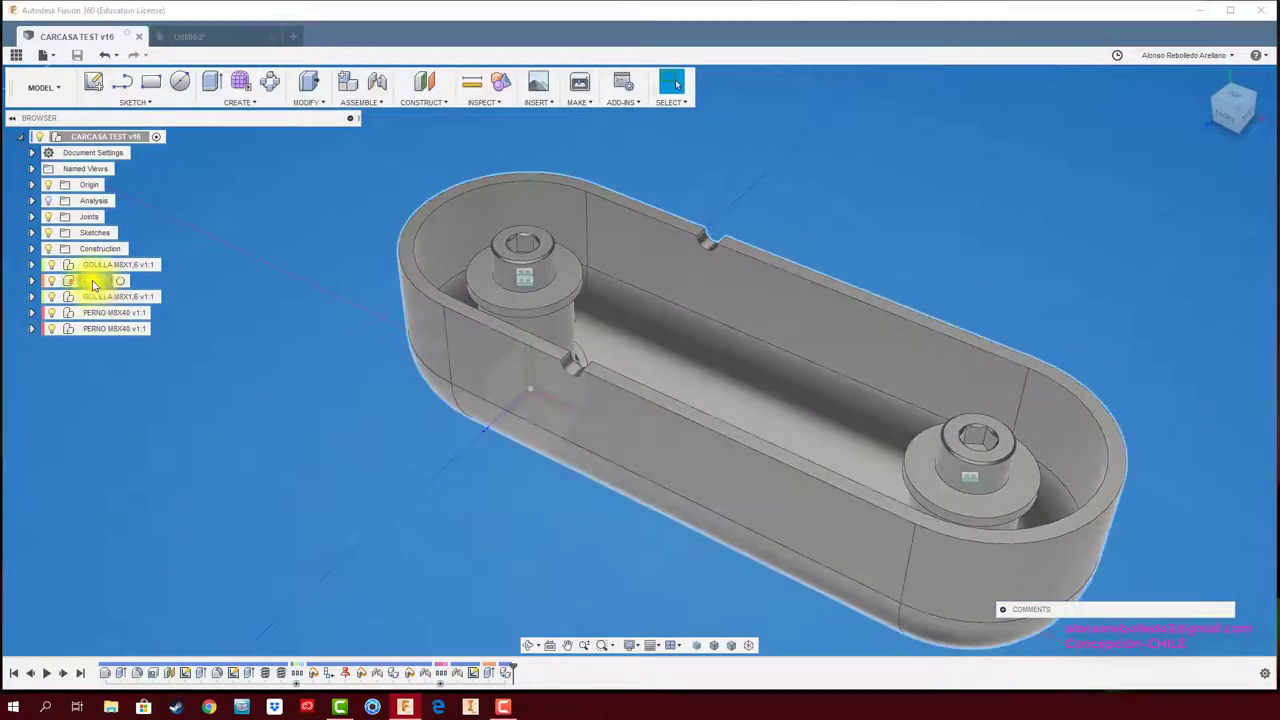
pyautogui.doubleClick(101, 281)
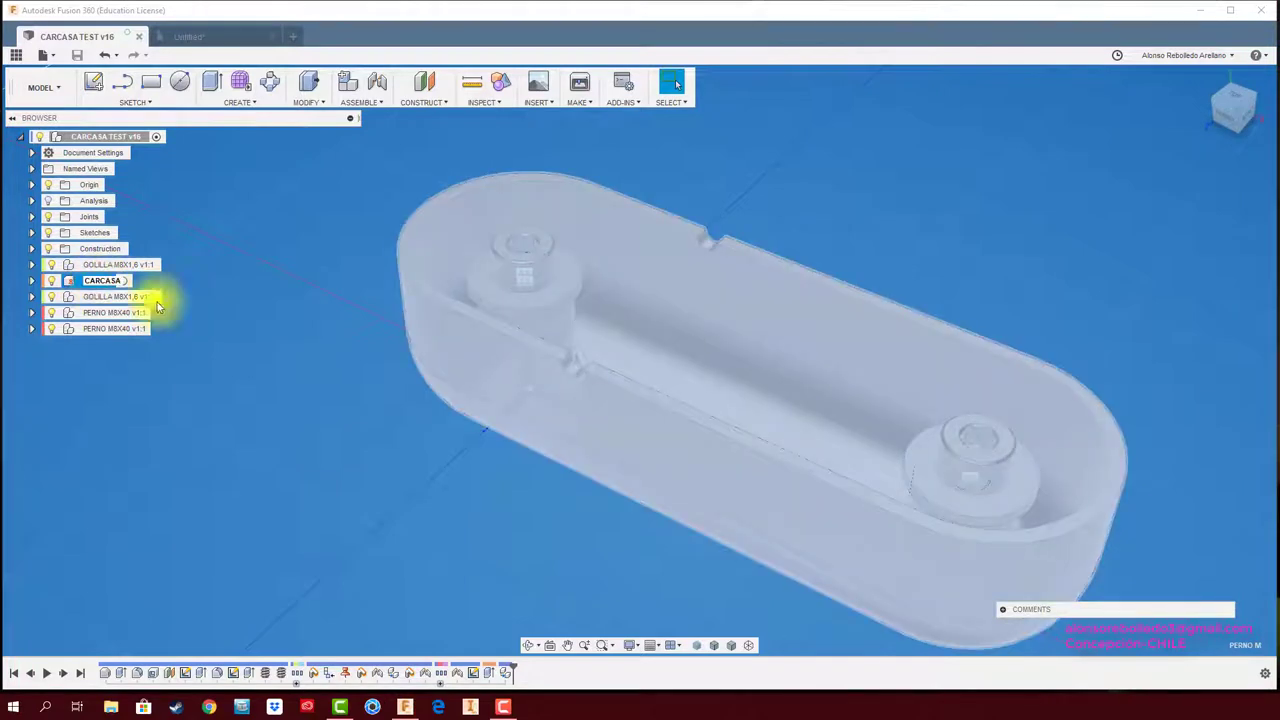
pyautogui.click(254, 349)
# Save a new version described as 'Sin tornillo' and return to the drawing
pyautogui.click(77, 55)
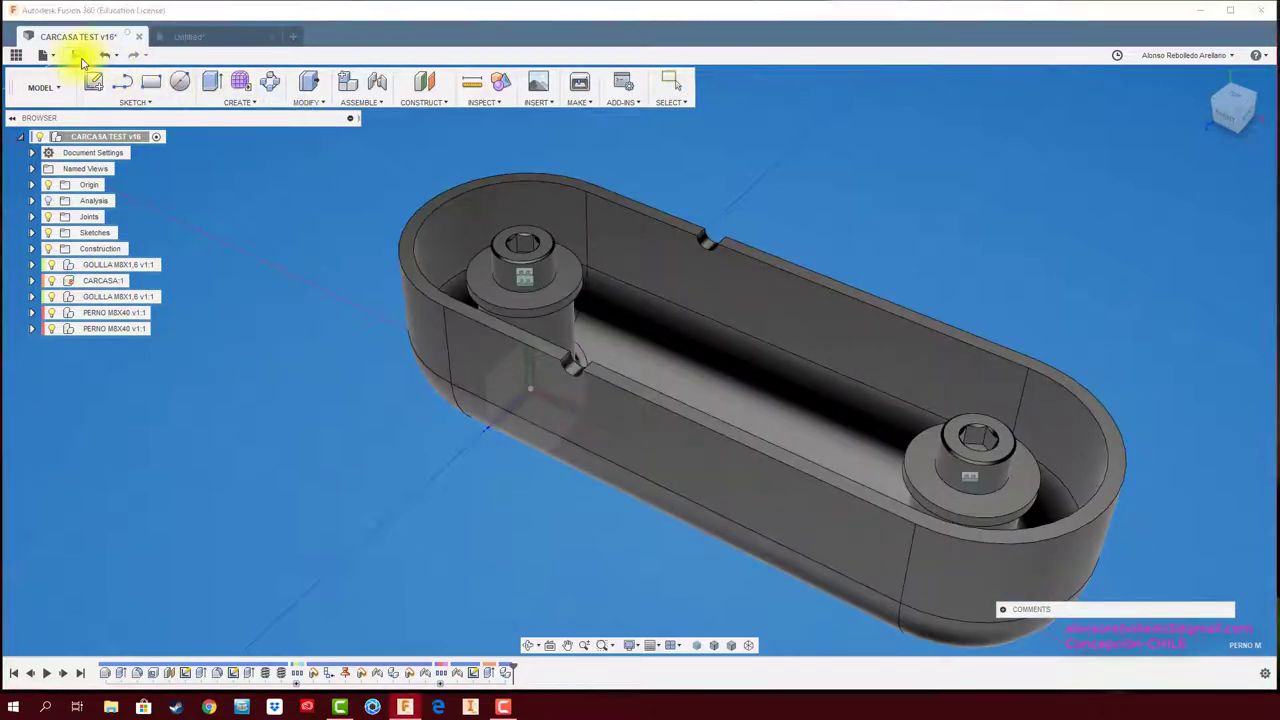
pyautogui.write('Sin tornillo')
pyautogui.click(645, 365)
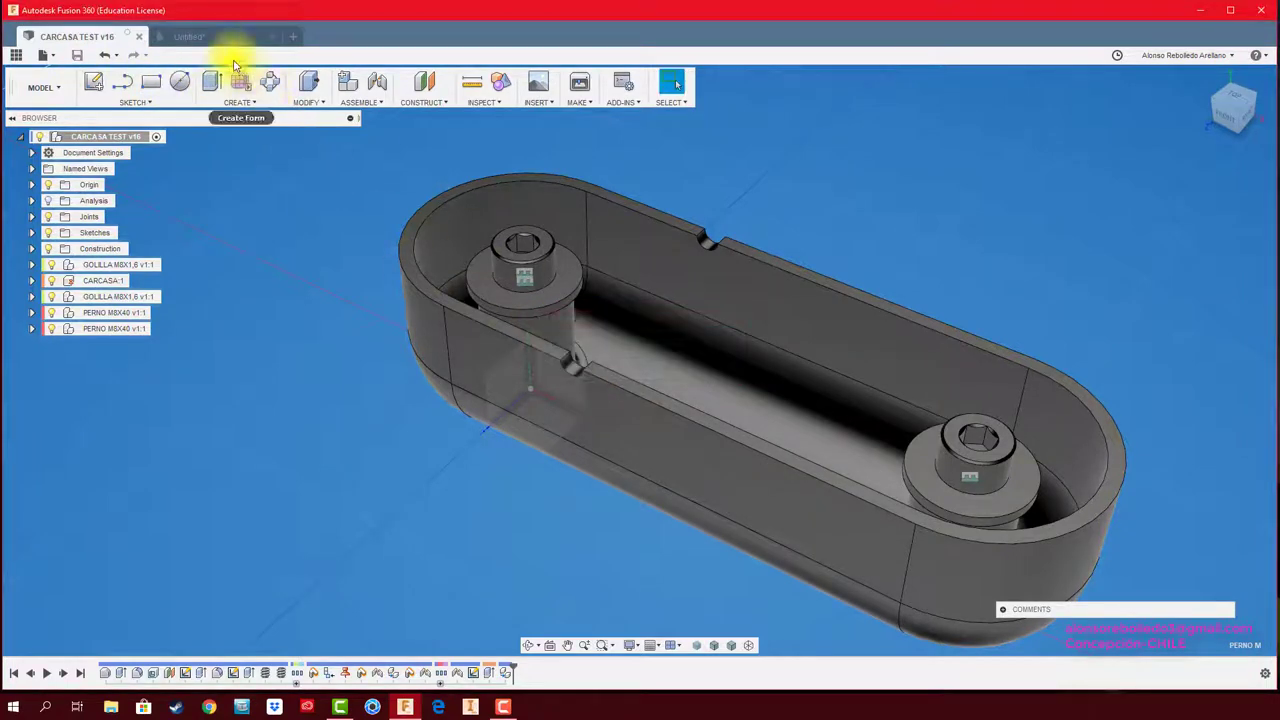
pyautogui.click(200, 35)
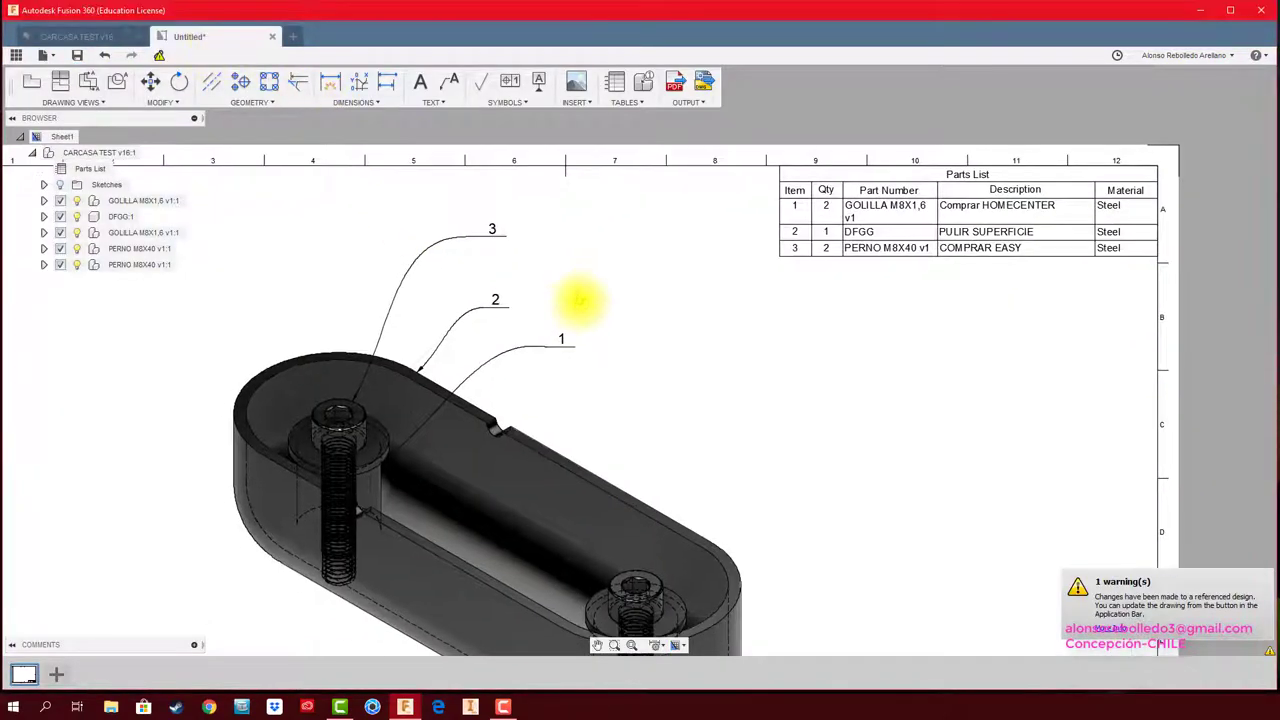
# Zoom and pan the drawing to view the refreshed parts list showing CARCASA in row two
pyautogui.scroll(-3, 586, 309)
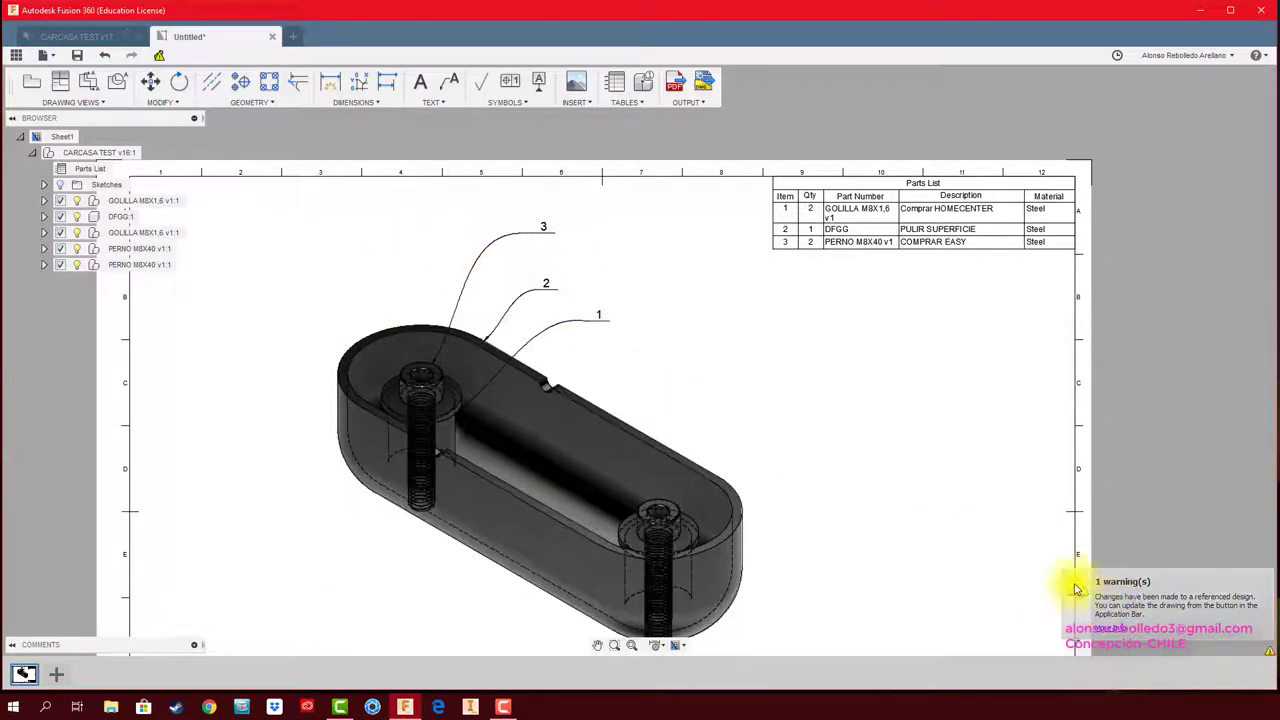
pyautogui.moveTo(749, 391); pyautogui.dragTo(771, 371, button='middle')
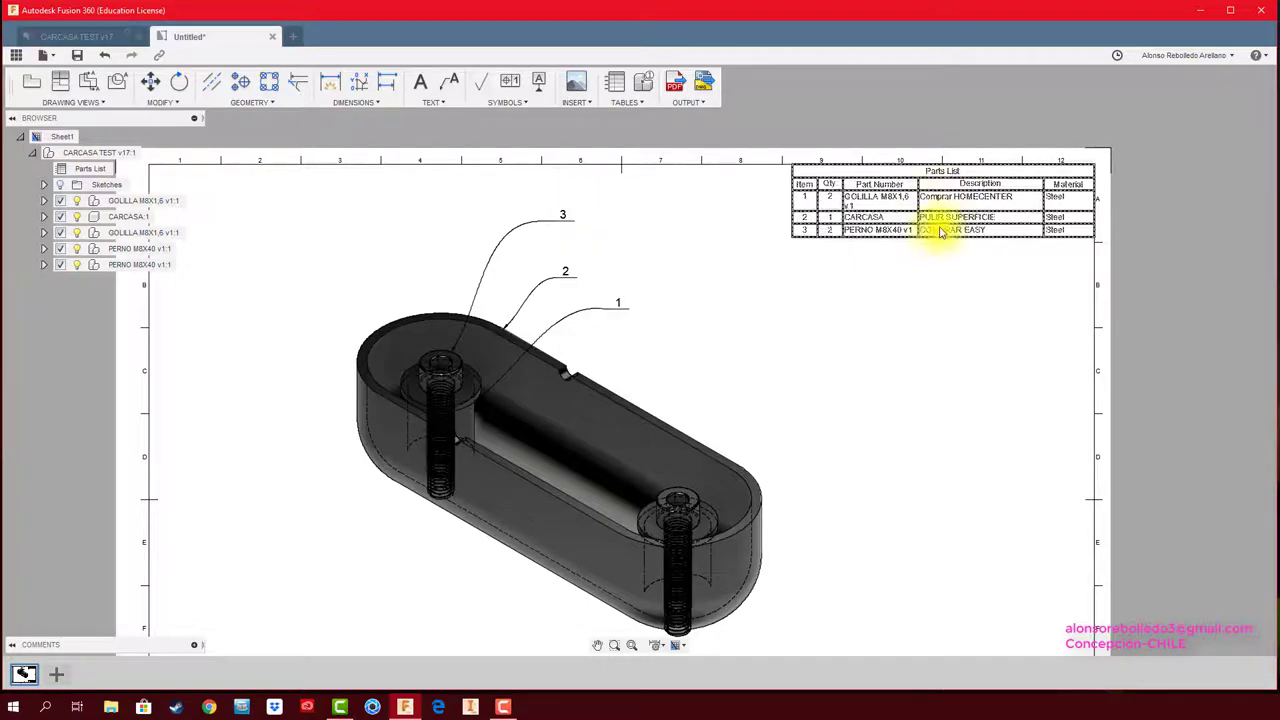
# Enter description LACAR SUPERFICIE in CARCASA's properties, then save CARCASA TEST as a new version
pyautogui.click(105, 37)
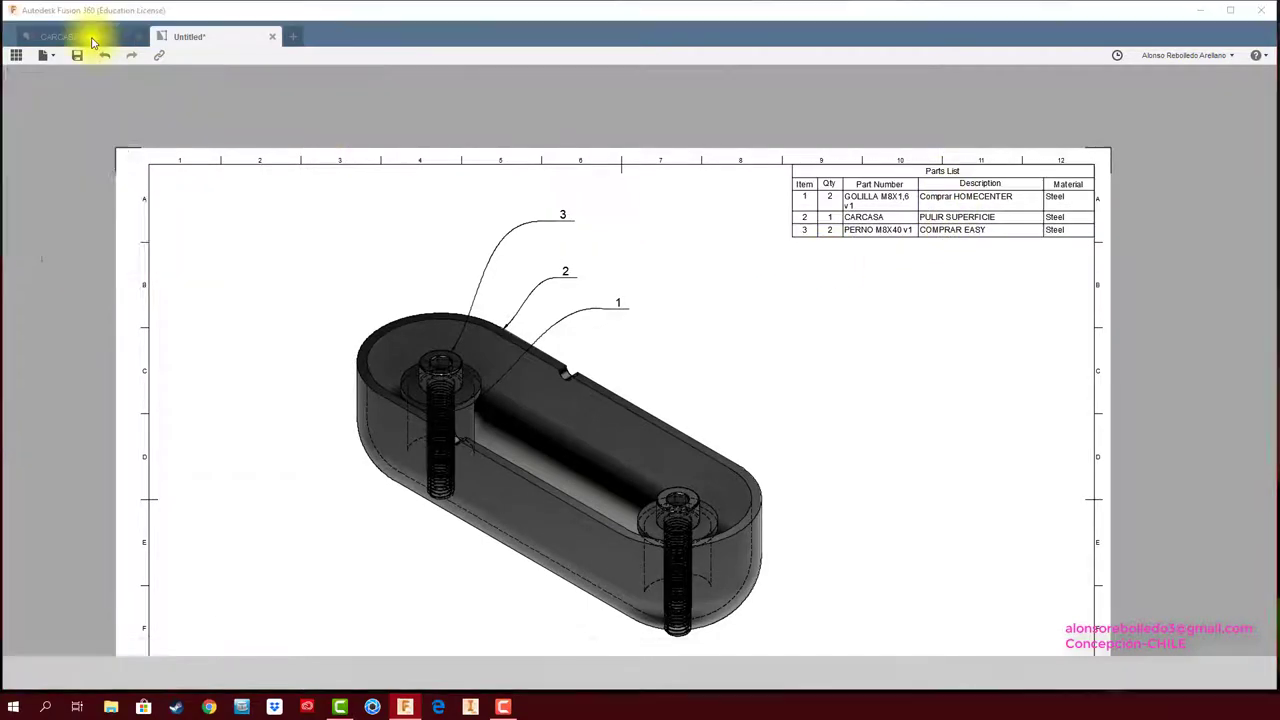
pyautogui.click(107, 281)
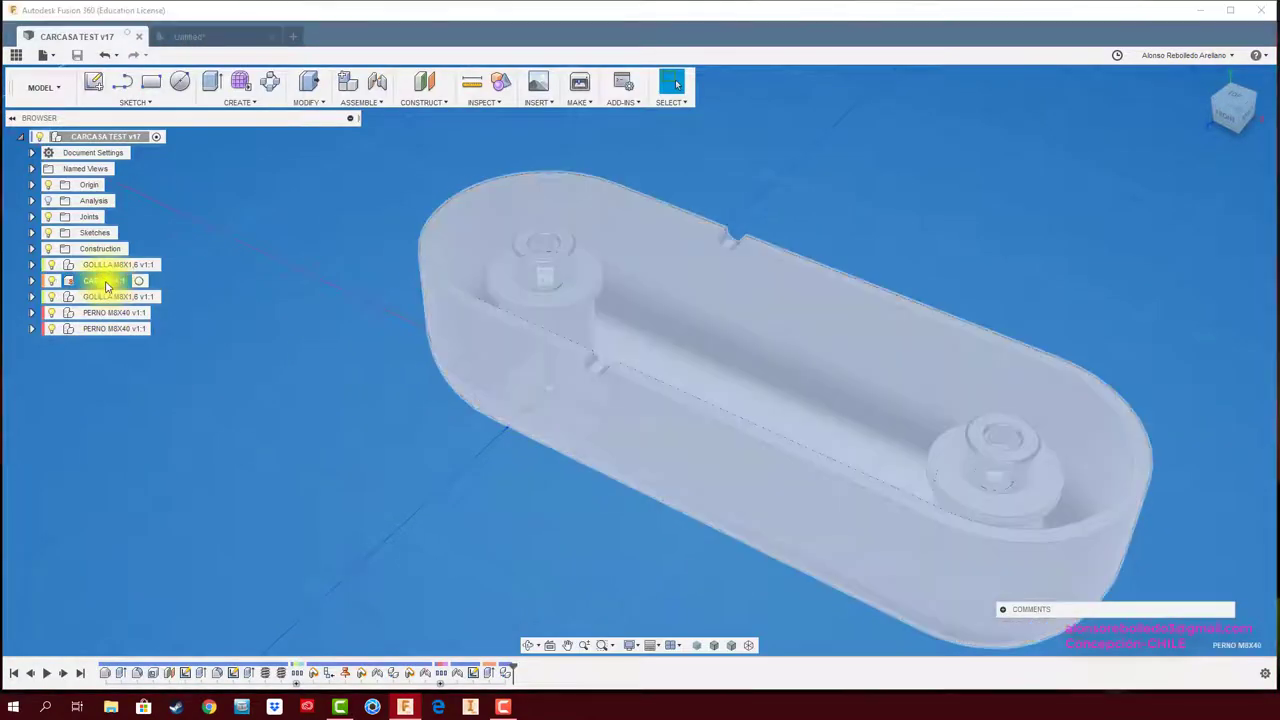
pyautogui.rightClick(105, 285)
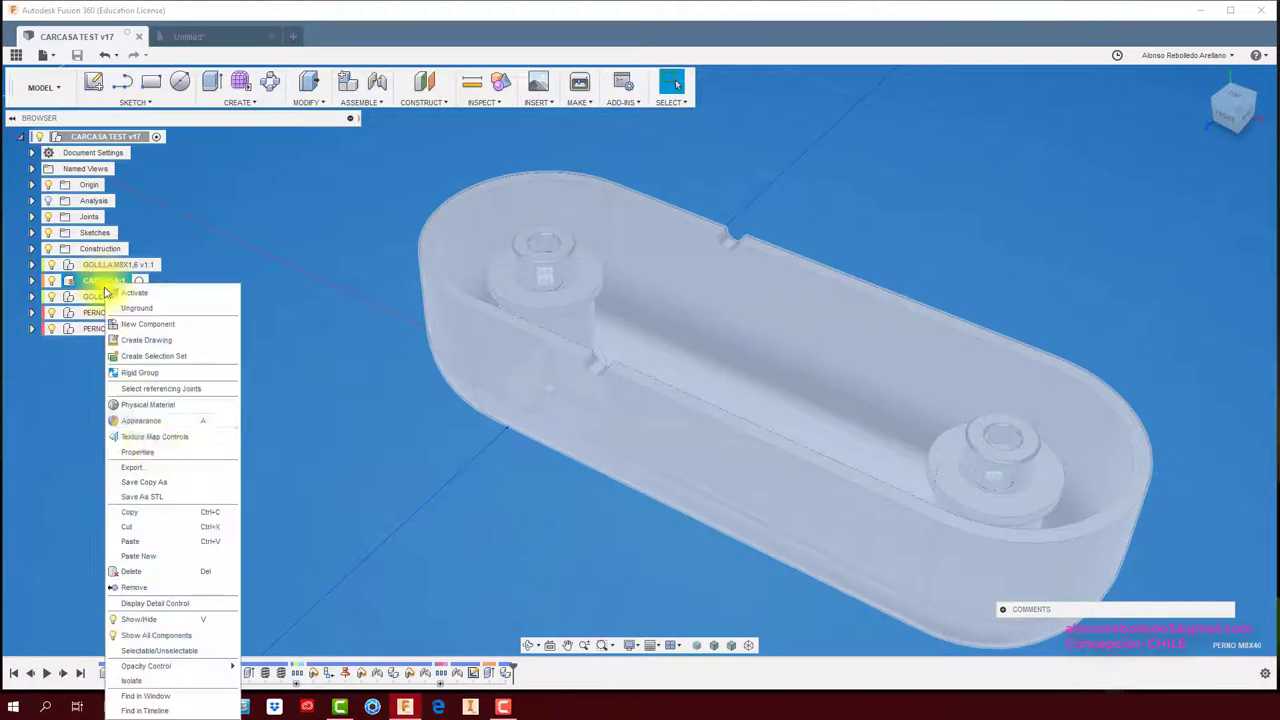
pyautogui.click(158, 455)
pyautogui.write('LACAR SUPERFICIE')
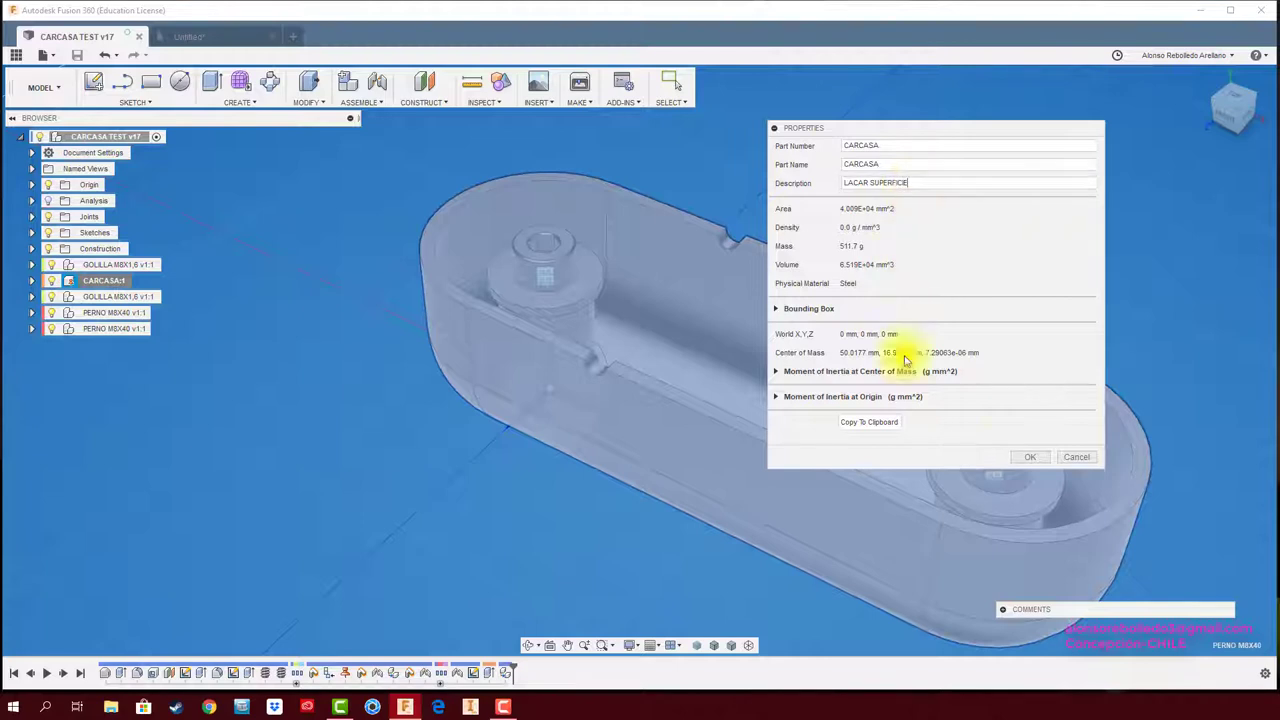
pyautogui.click(1028, 457)
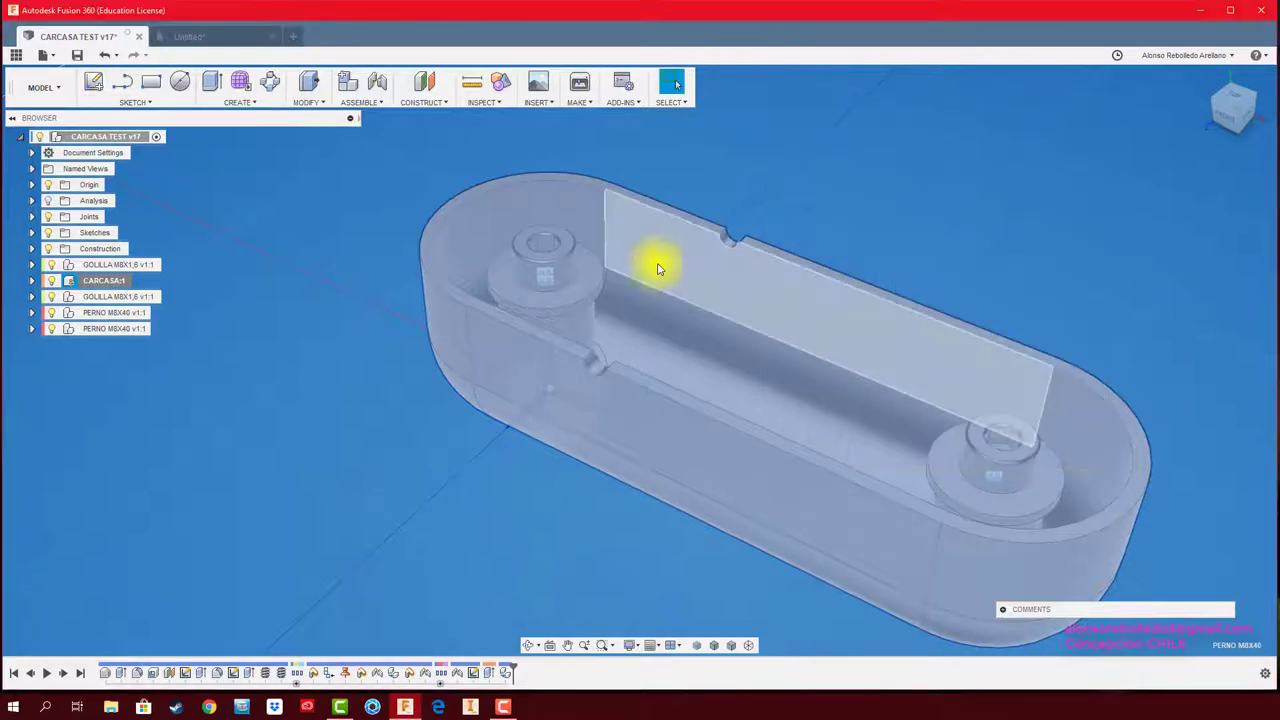
pyautogui.click(77, 56)
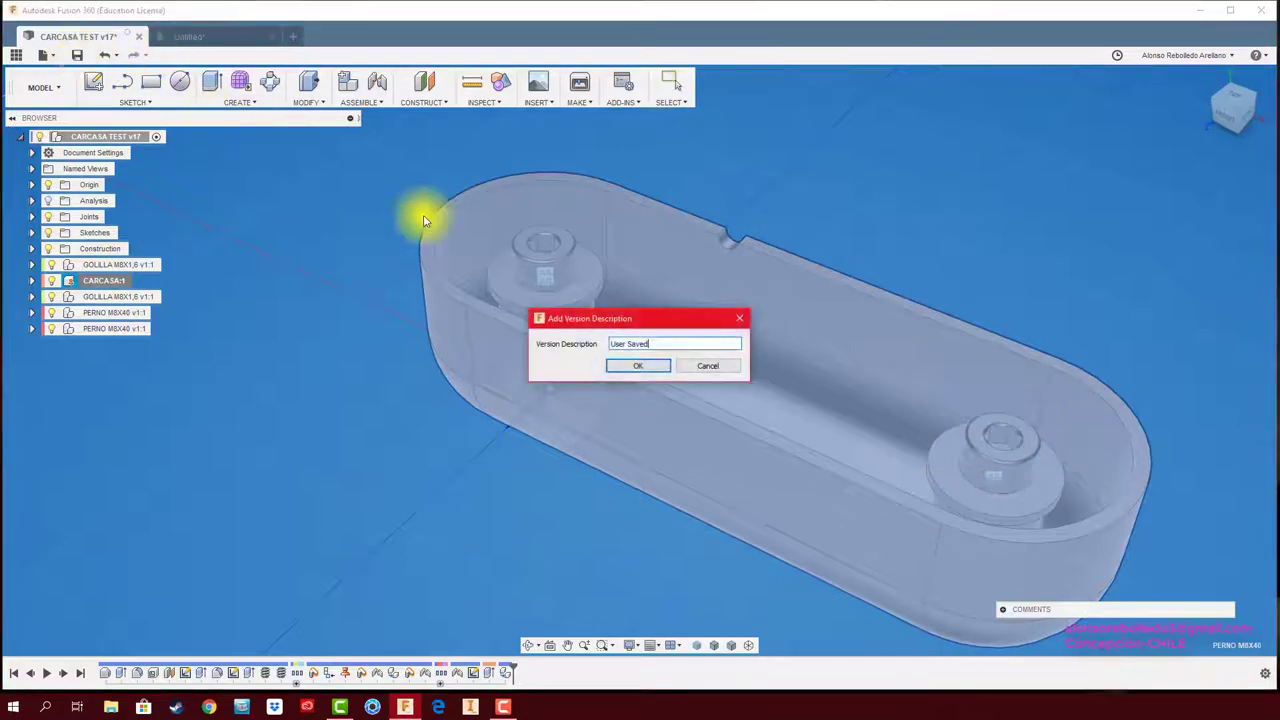
pyautogui.click(637, 368)
# Check that the drawing's parts list describes CARCASA as LACAR SUPERFICIE, then return to CARCASA TEST
pyautogui.click(214, 36)
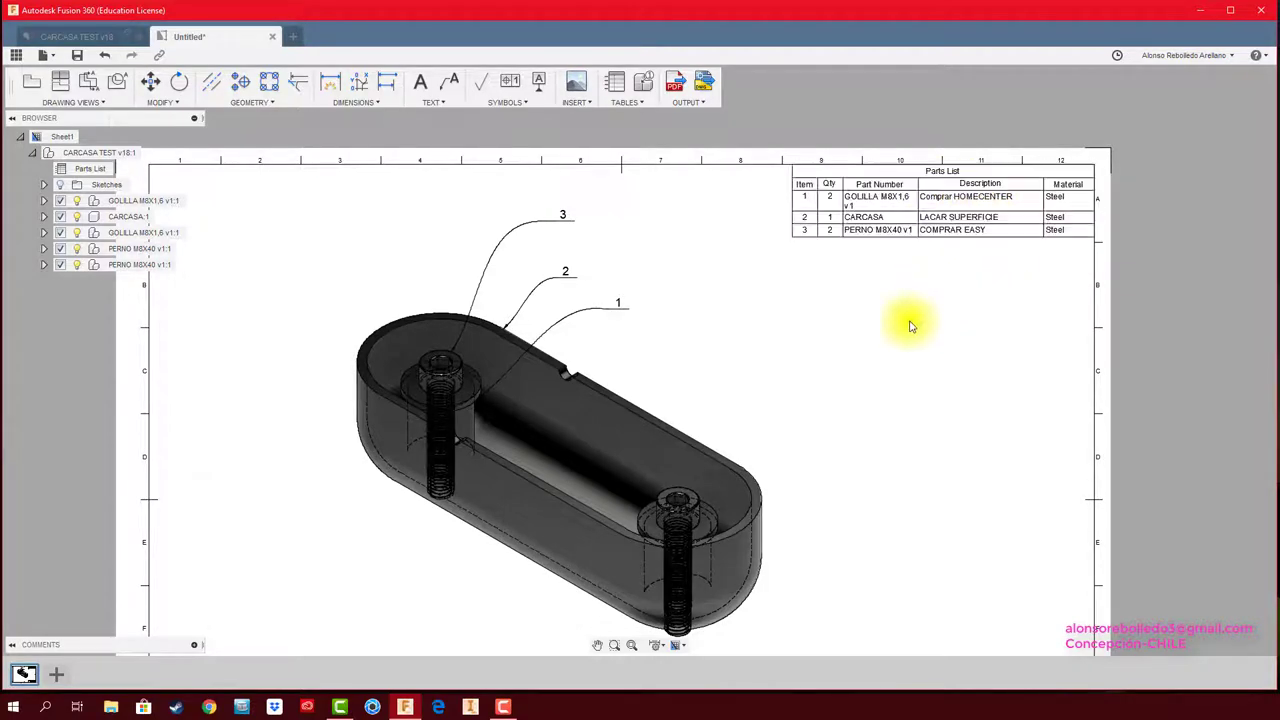
pyautogui.moveTo(860, 378); pyautogui.dragTo(886, 370, button='middle')
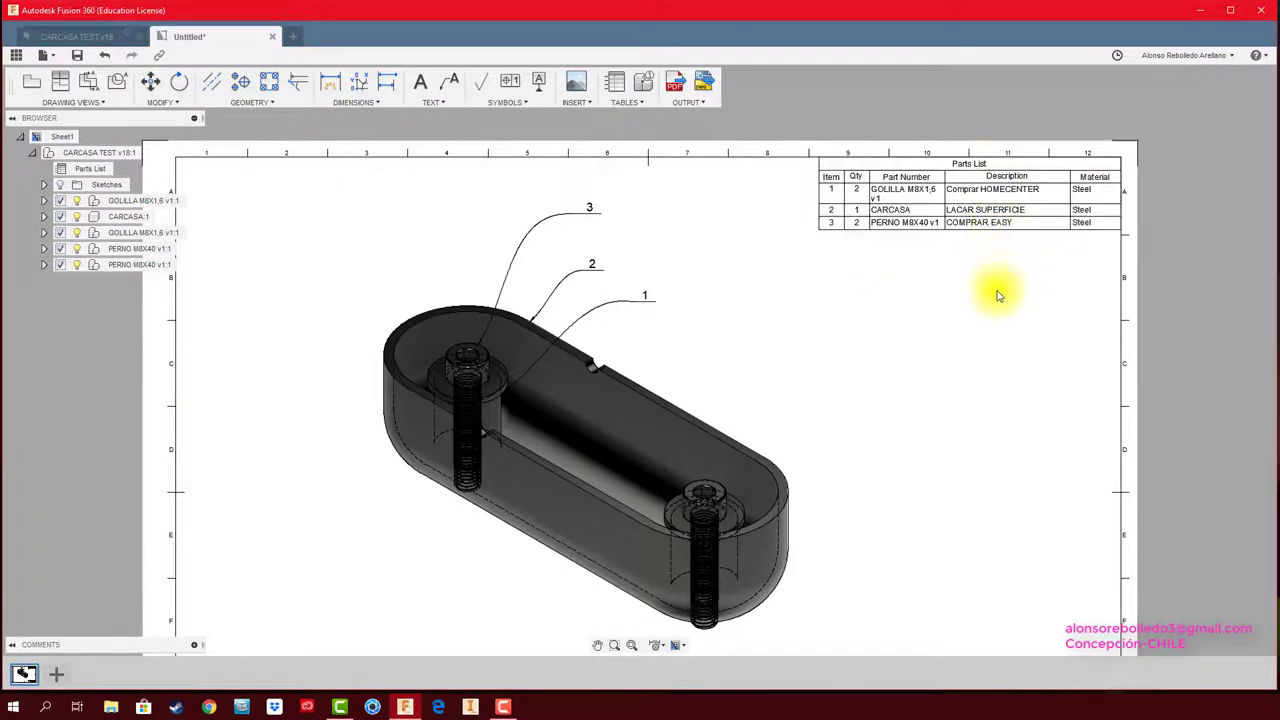
pyautogui.scroll(-1, 1000, 290)
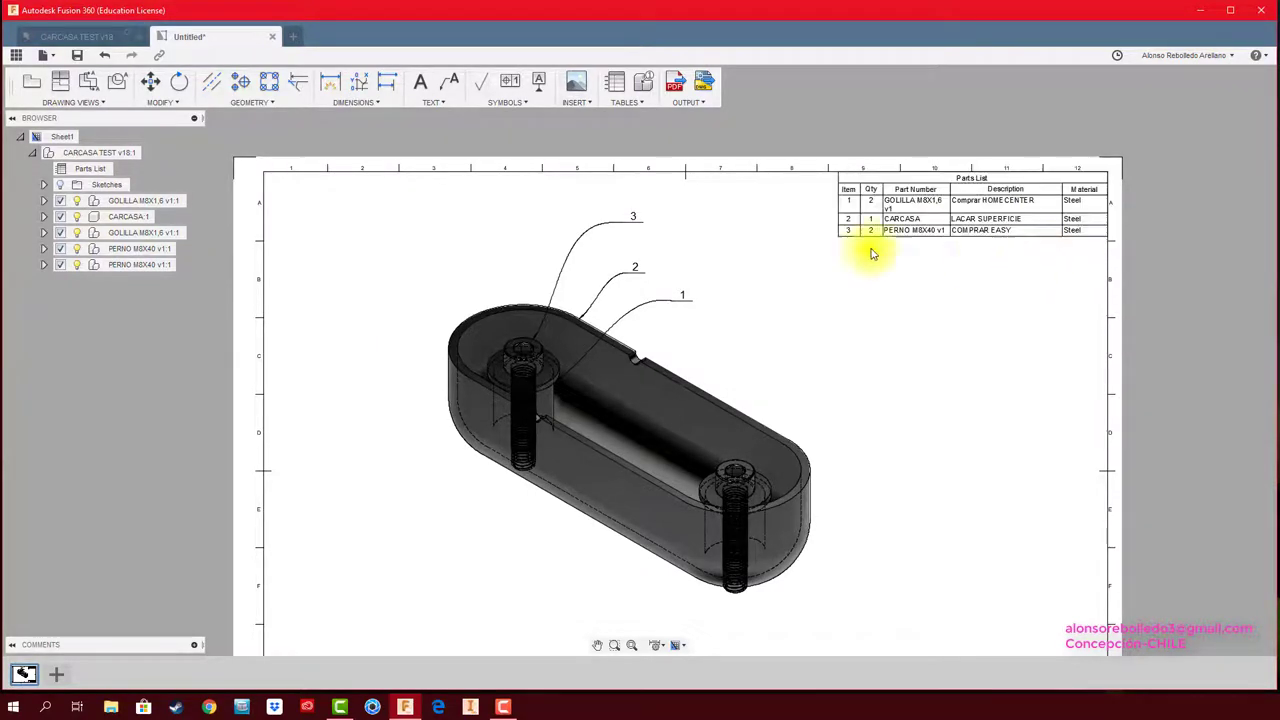
pyautogui.click(95, 36)
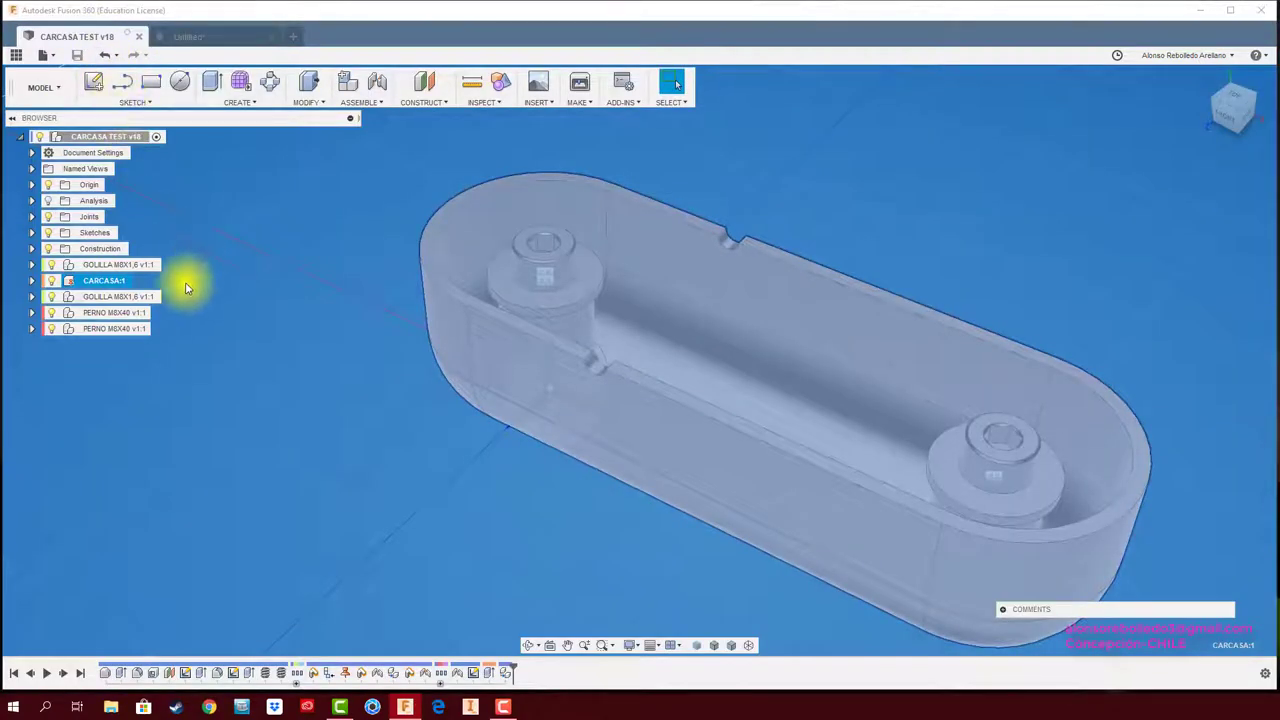
# Add ABS Plastic from the Plastic library to the design and apply it to CARCASA:1
pyautogui.rightClick(103, 283)
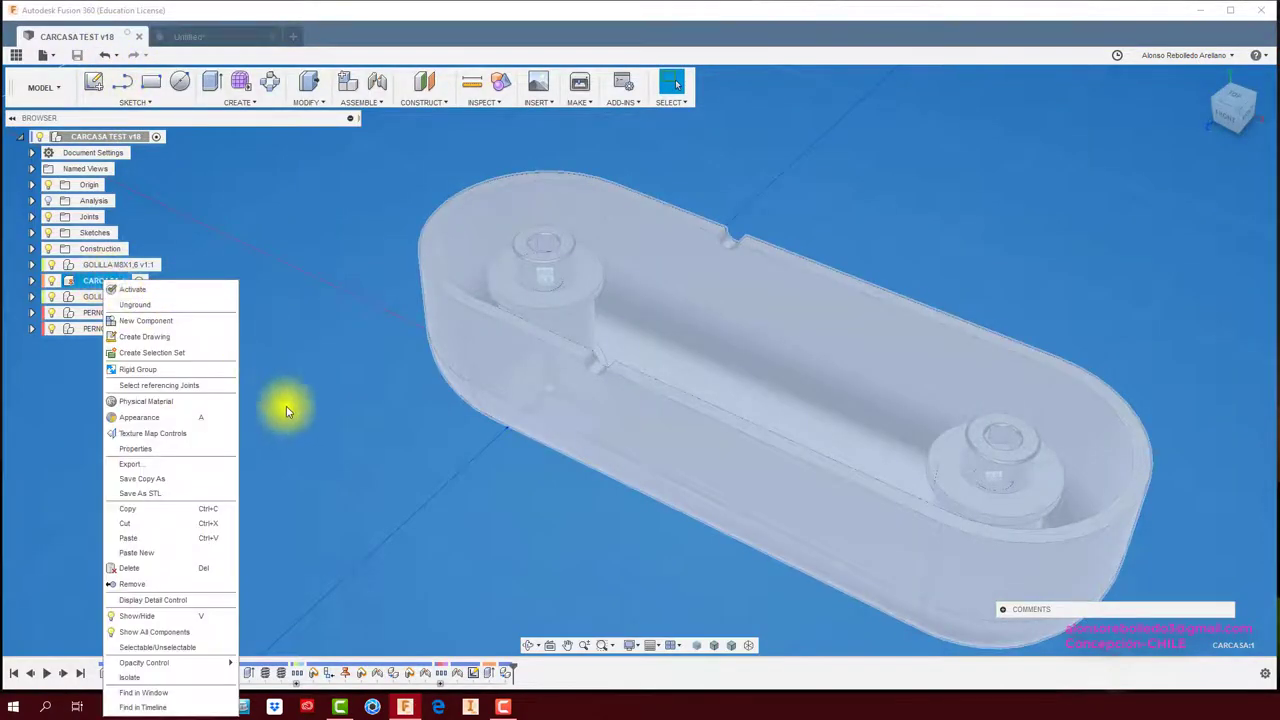
pyautogui.click(165, 404)
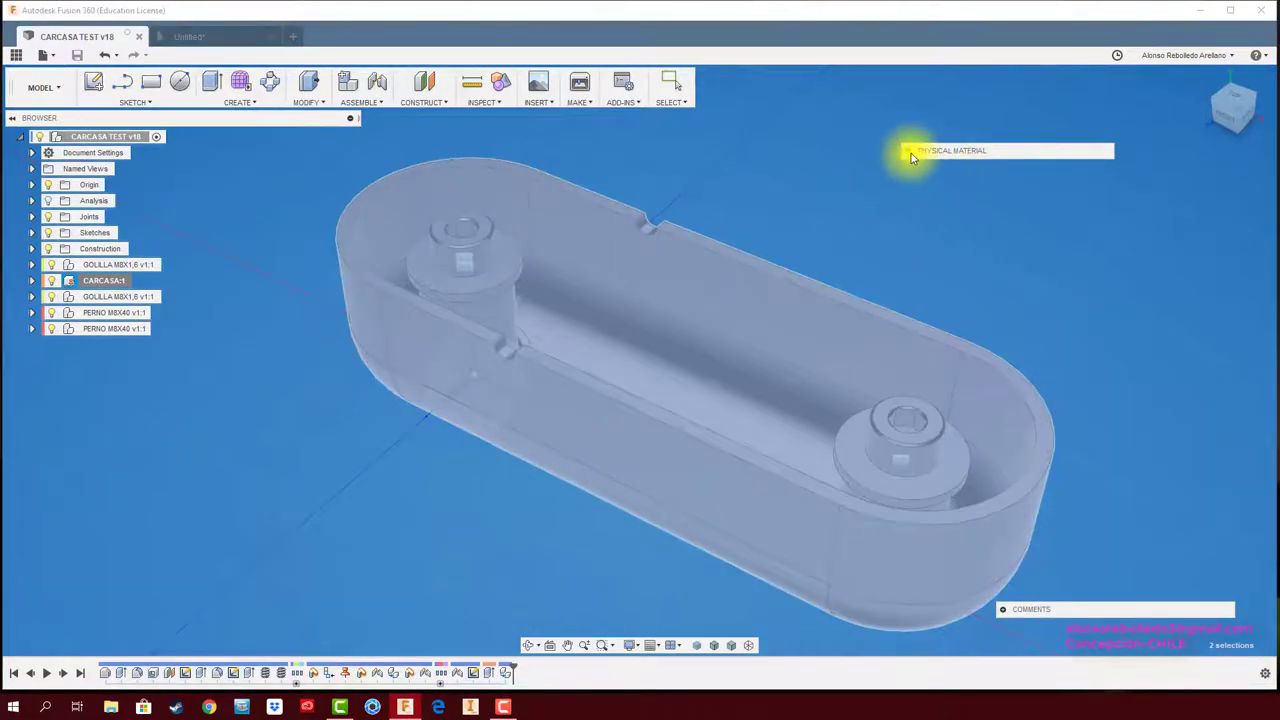
pyautogui.click(910, 152)
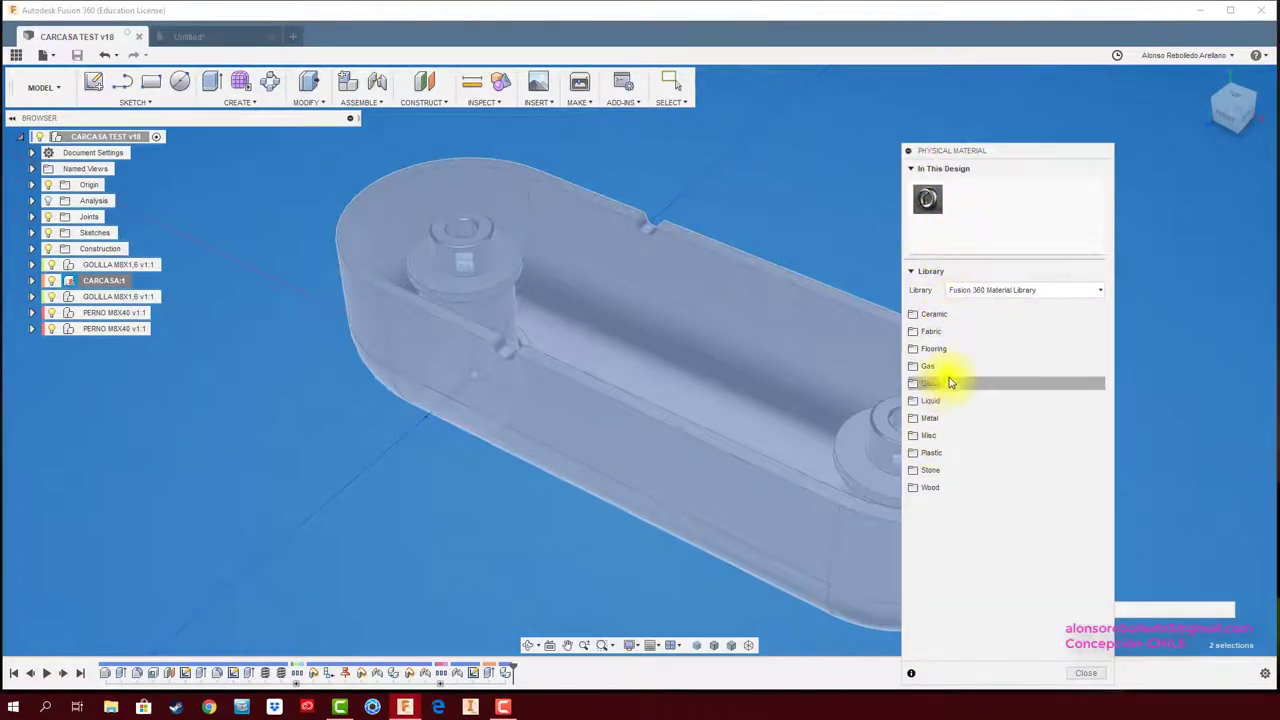
pyautogui.click(935, 455)
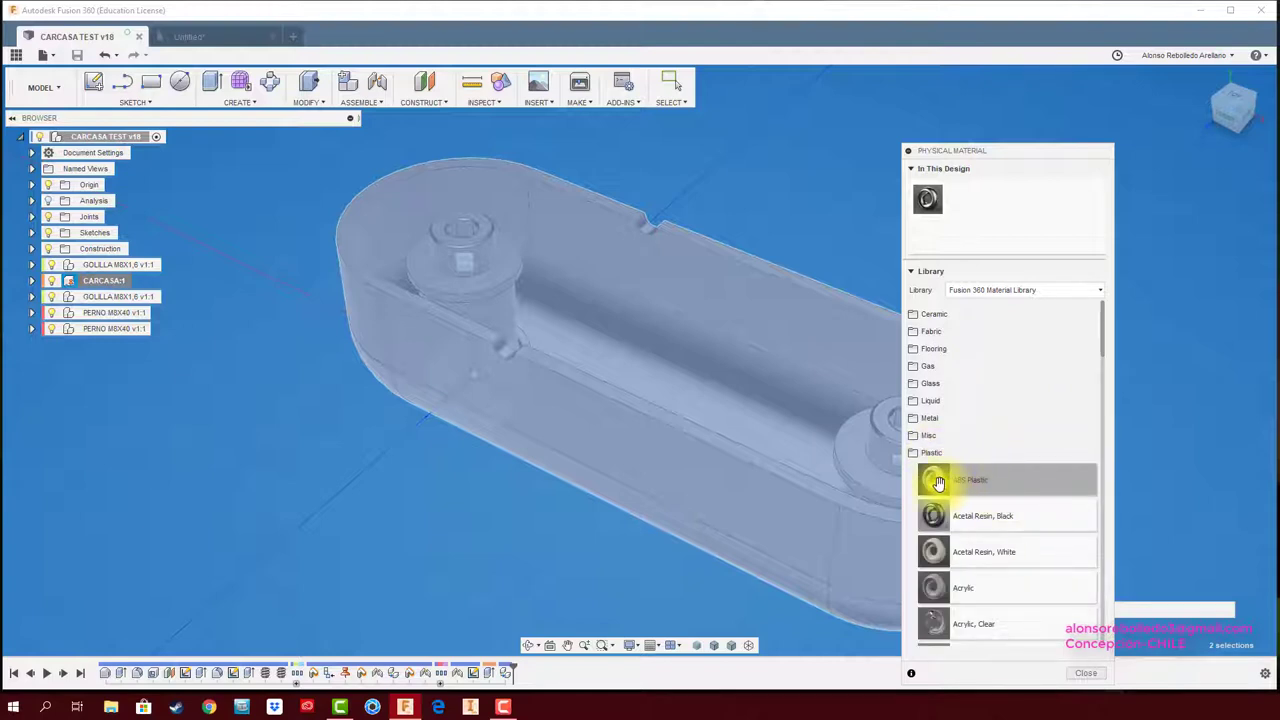
pyautogui.moveTo(935, 482)
pyautogui.mouseDown()
pyautogui.moveTo(943, 257)
pyautogui.moveTo(923, 194)
pyautogui.mouseUp()
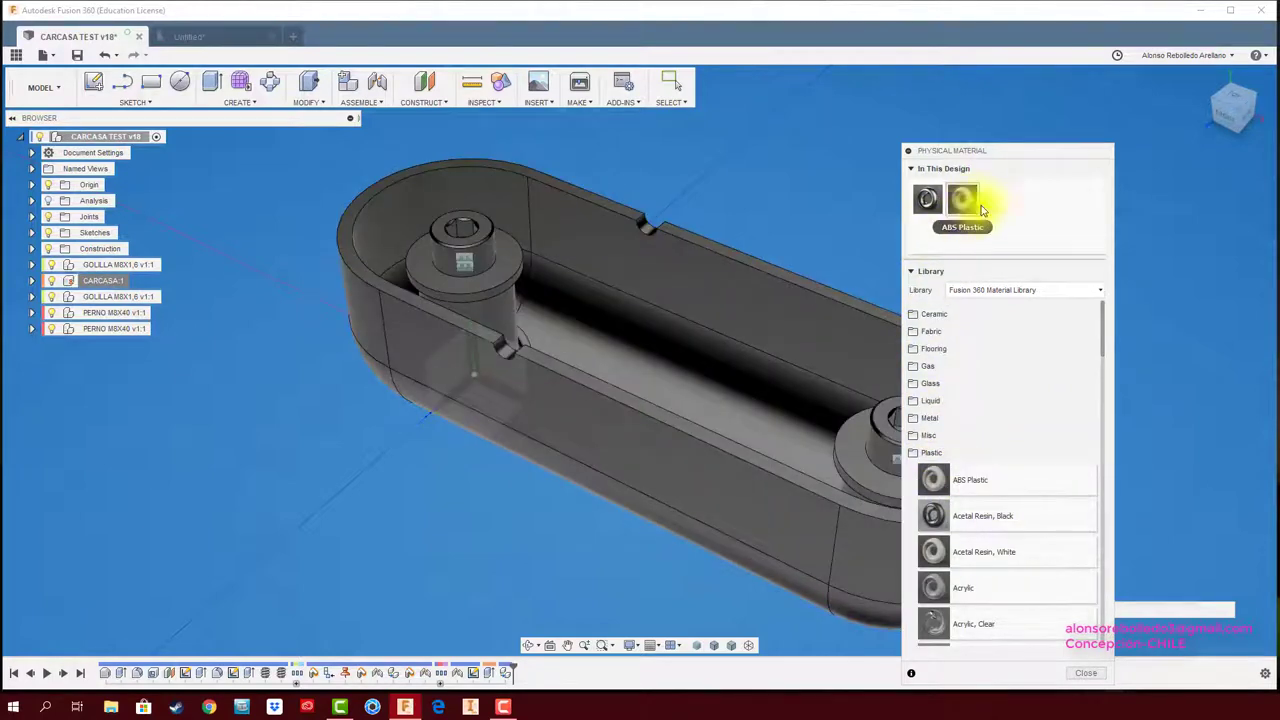
pyautogui.moveTo(963, 198)
pyautogui.mouseDown()
pyautogui.moveTo(766, 324)
pyautogui.moveTo(429, 277)
pyautogui.moveTo(105, 285)
pyautogui.moveTo(640, 285)
pyautogui.moveTo(105, 286)
pyautogui.mouseUp()
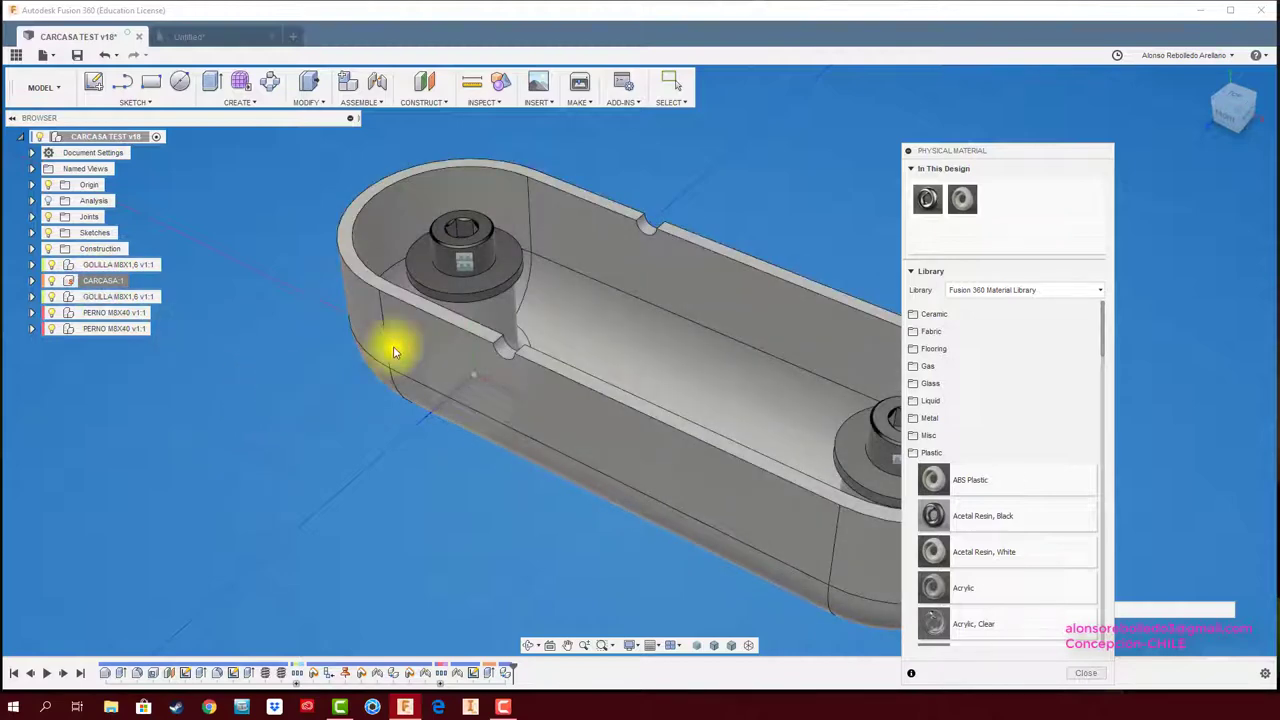
# Save a new CARCASA TEST version with the ABS housing and go back to the Untitled drawing
pyautogui.click(908, 152)
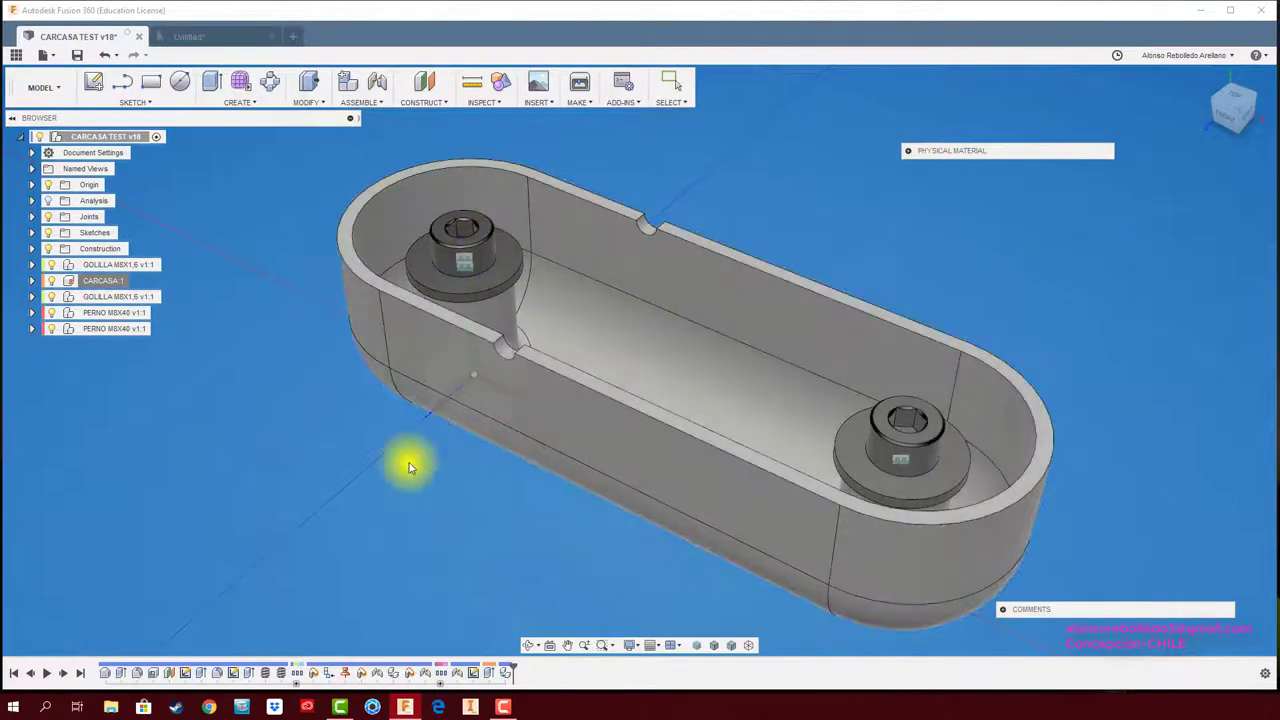
pyautogui.click(77, 55)
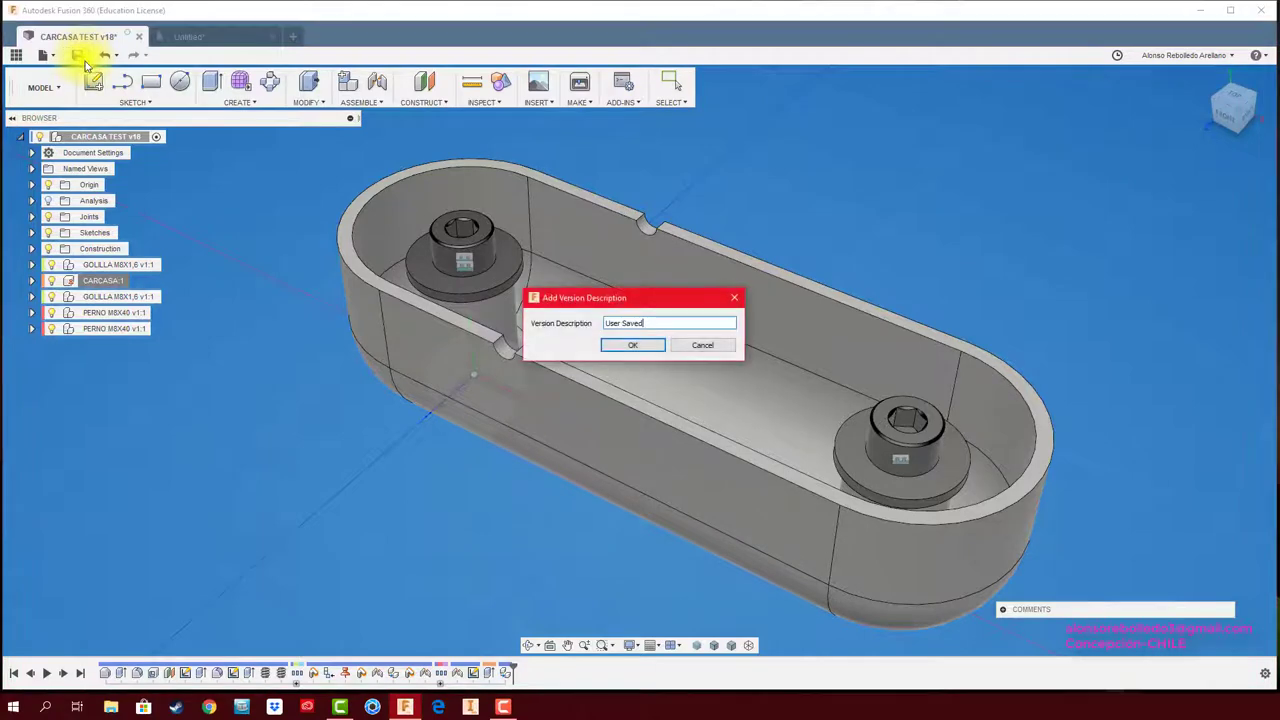
pyautogui.click(643, 347)
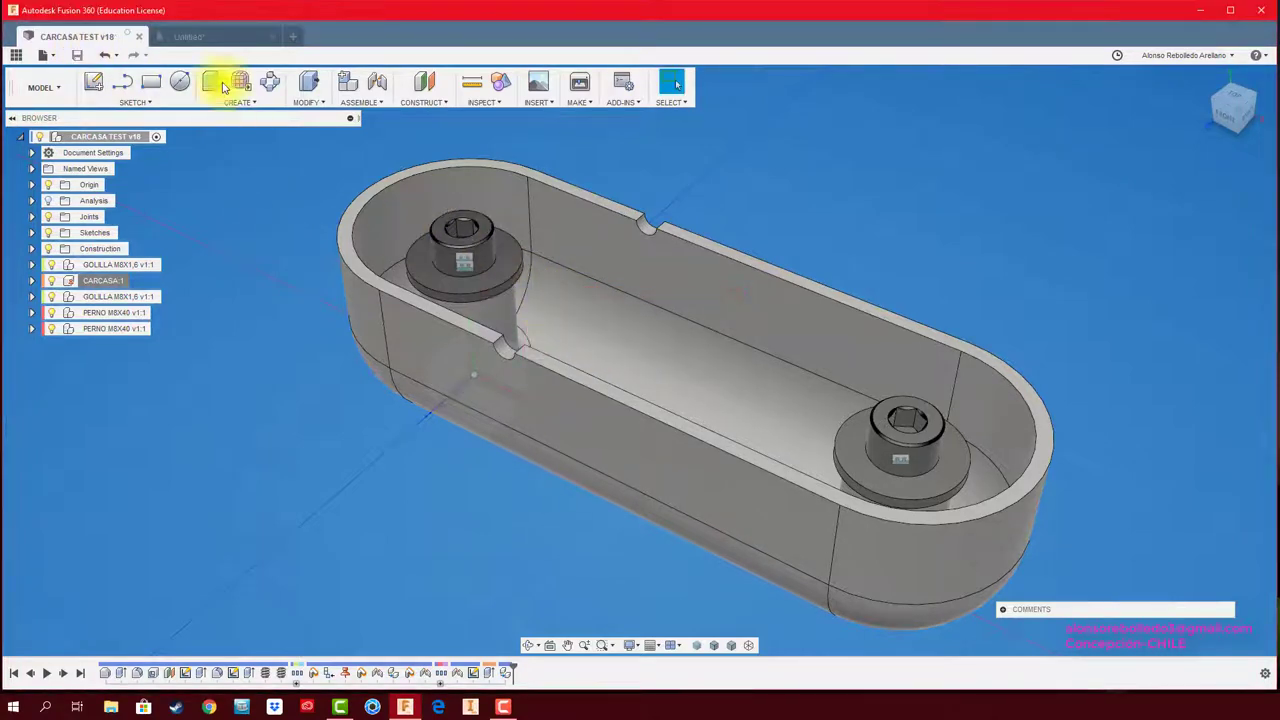
pyautogui.click(223, 36)
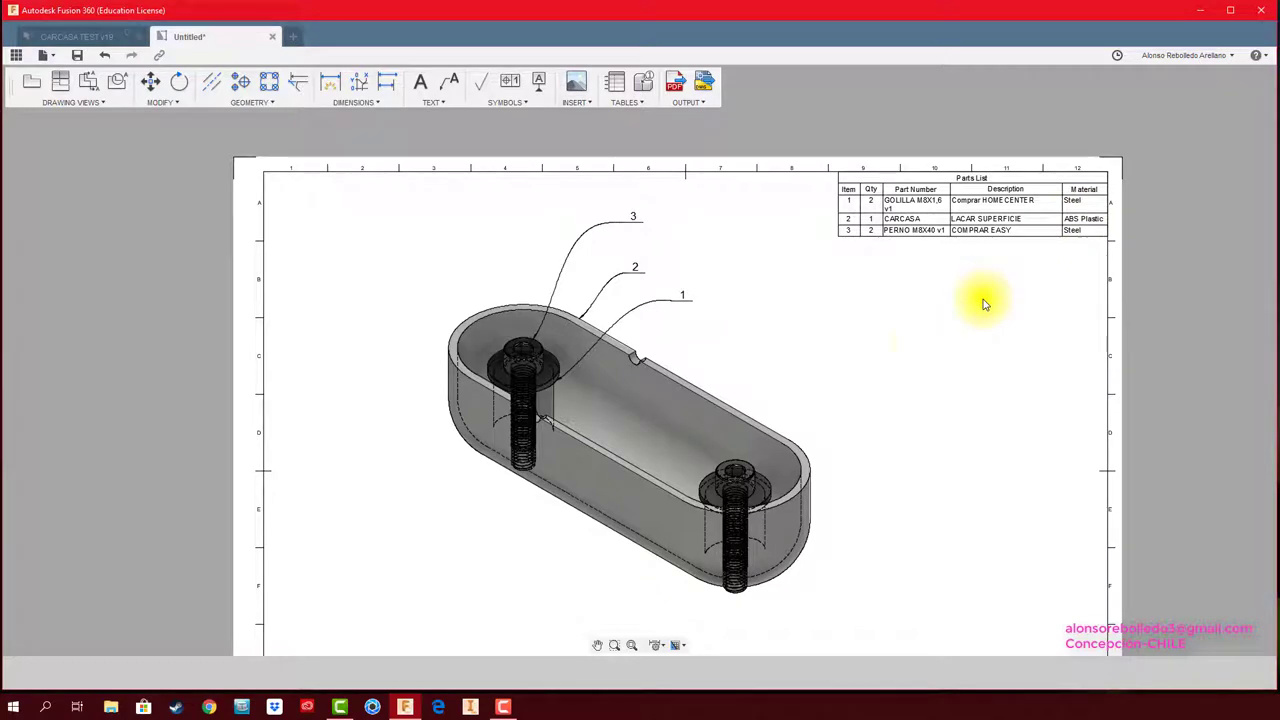
# Set the isometric housing view to shaded without hidden edges so bolt shanks stop showing
pyautogui.moveTo(890, 357); pyautogui.dragTo(902, 330, button='middle')
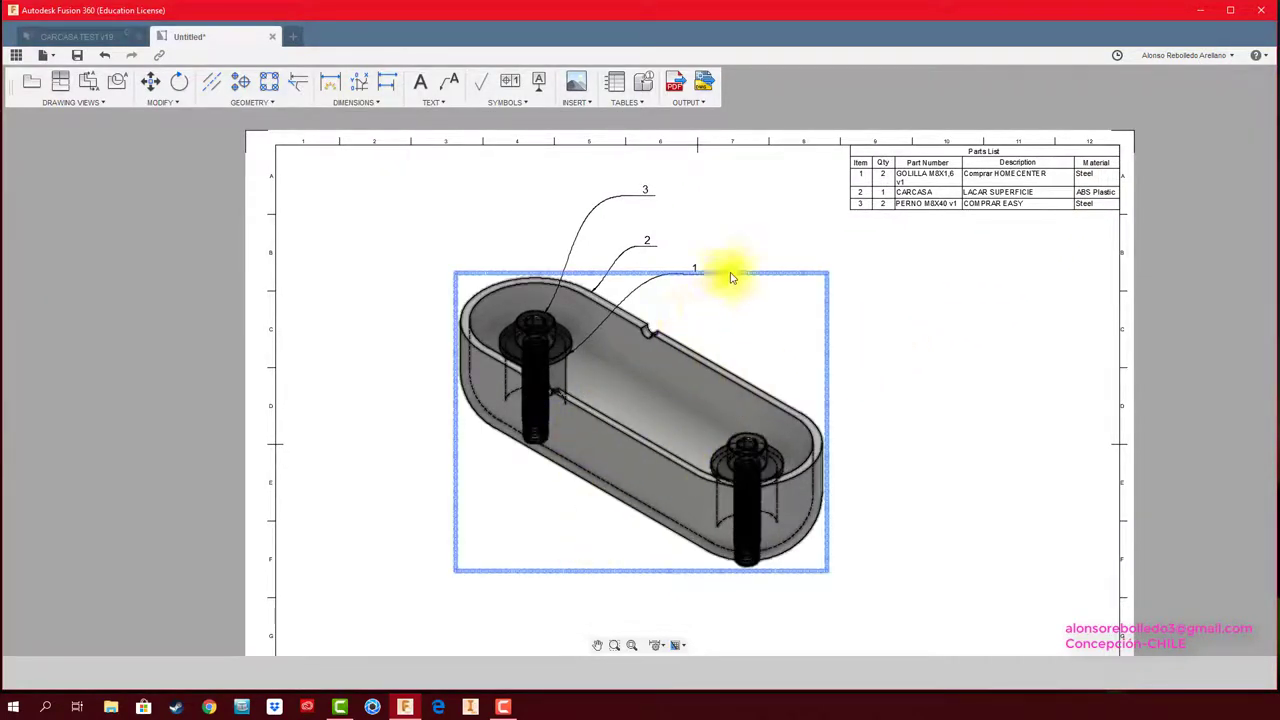
pyautogui.doubleClick(731, 278)
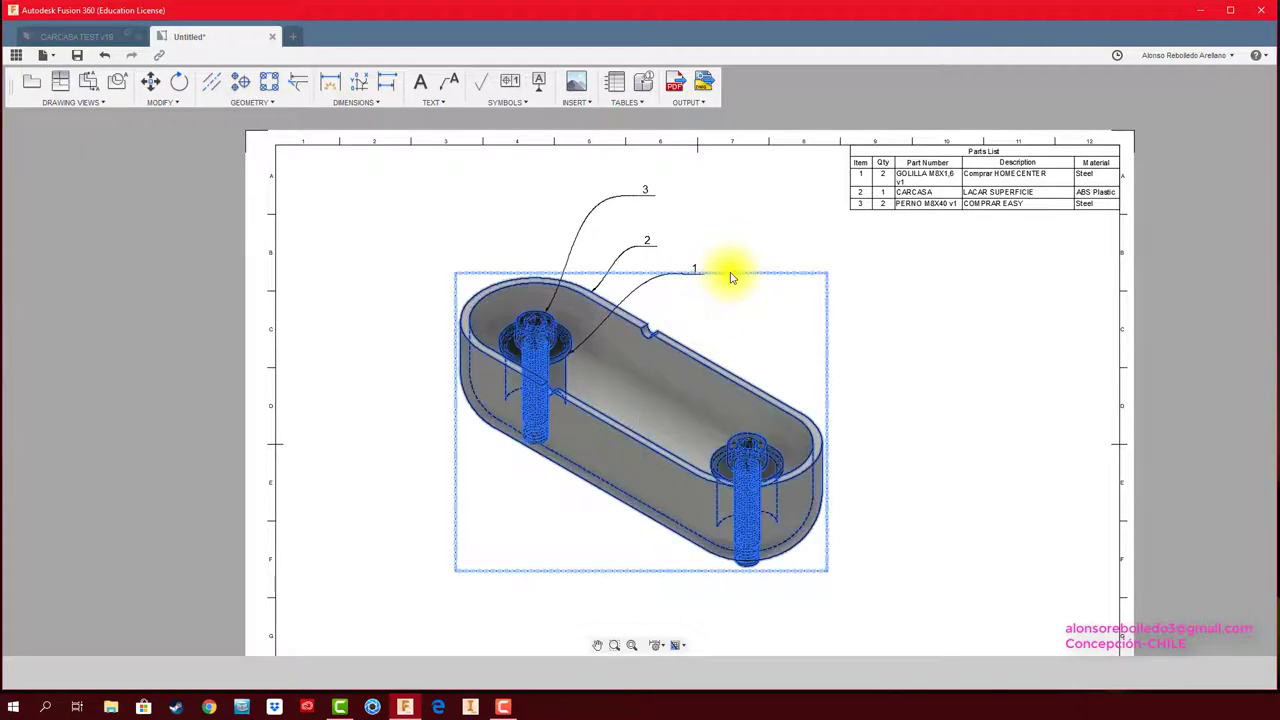
pyautogui.click(1231, 174)
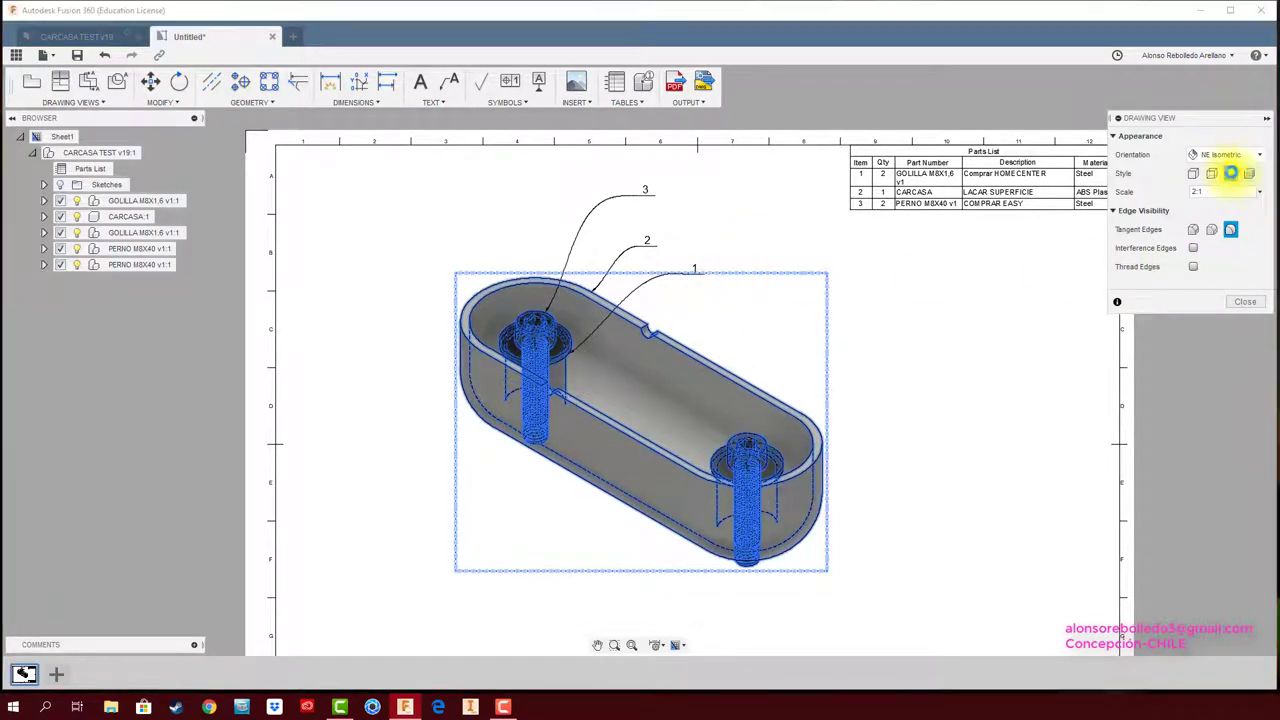
pyautogui.click(1245, 303)
pyautogui.scroll(2, 700, 343)
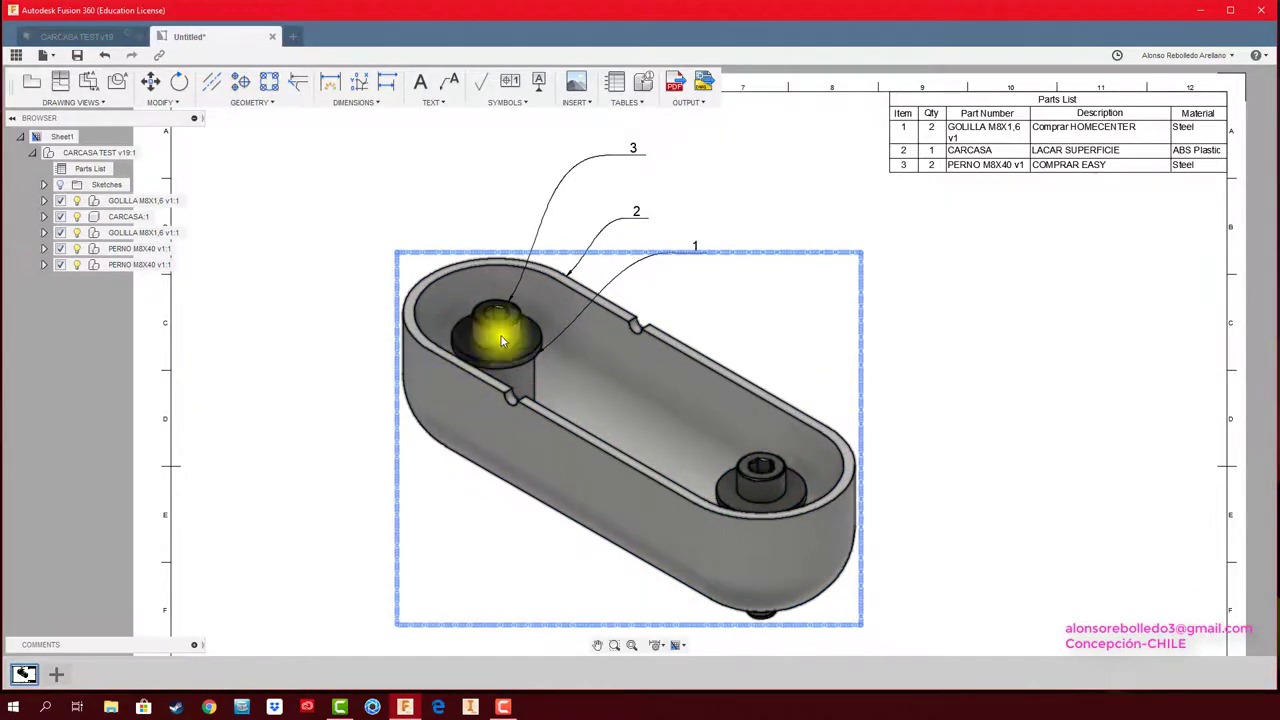
pyautogui.scroll(2, 786, 457)
pyautogui.scroll(-2, 500, 435)
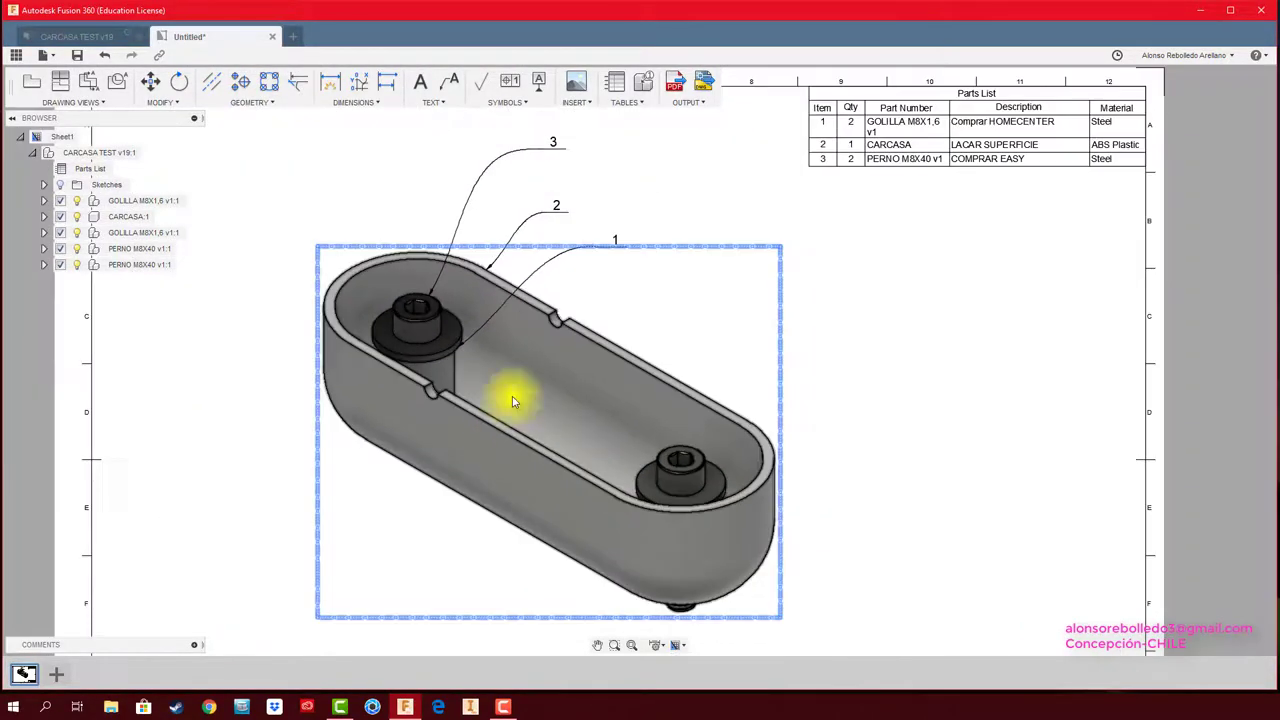
pyautogui.moveTo(512, 401); pyautogui.dragTo(576, 426, button='middle')
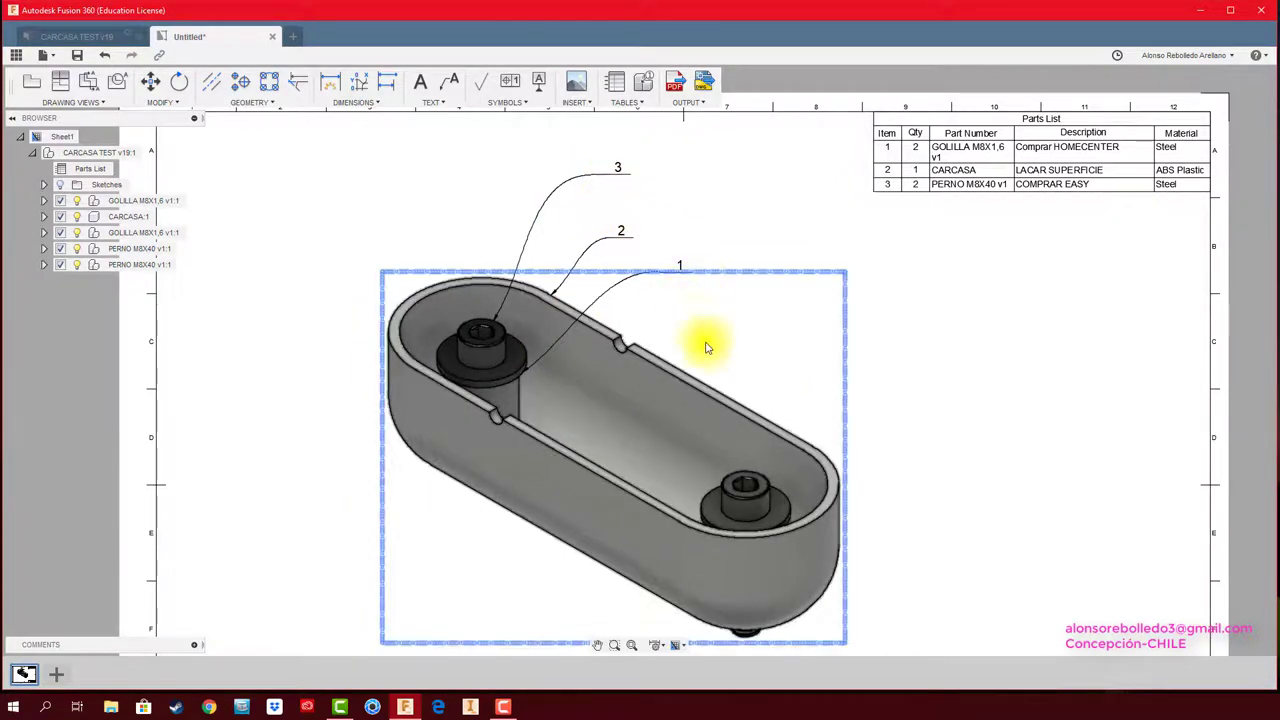
# In CARCASA TEST, open the housing's Physical Material panel and open ABS Plastic's properties
pyautogui.click(89, 37)
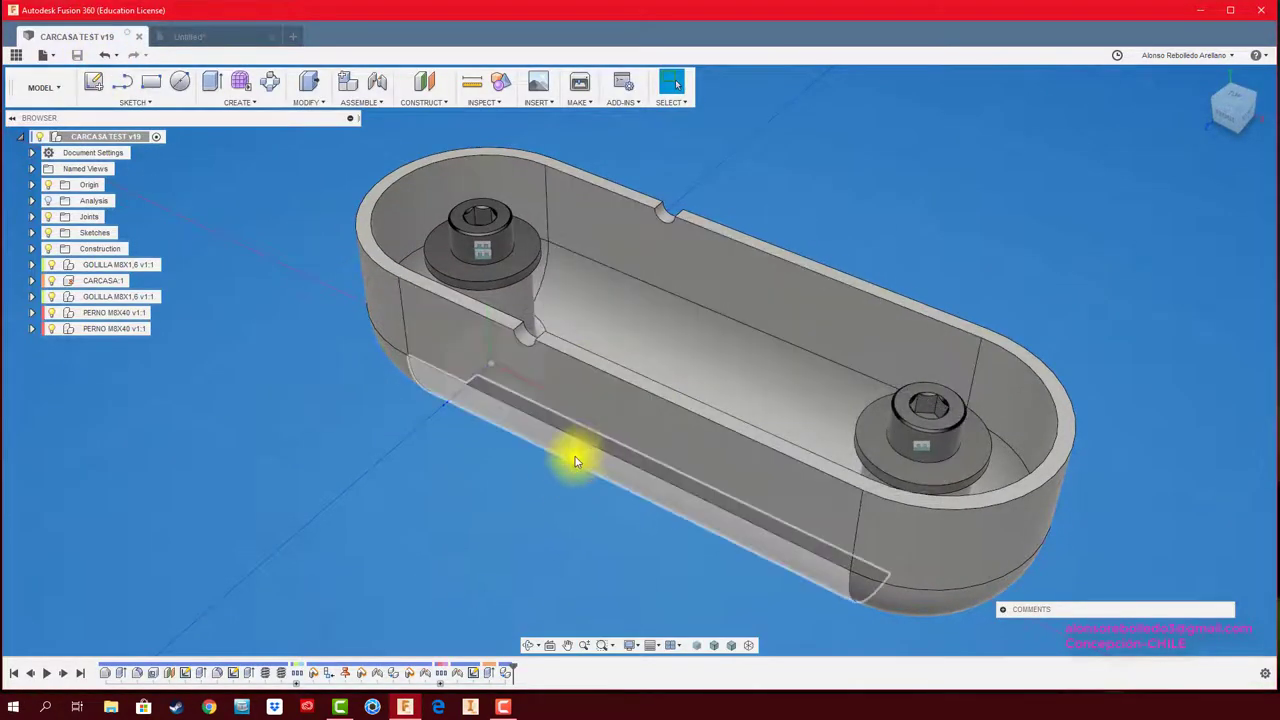
pyautogui.click(100, 280)
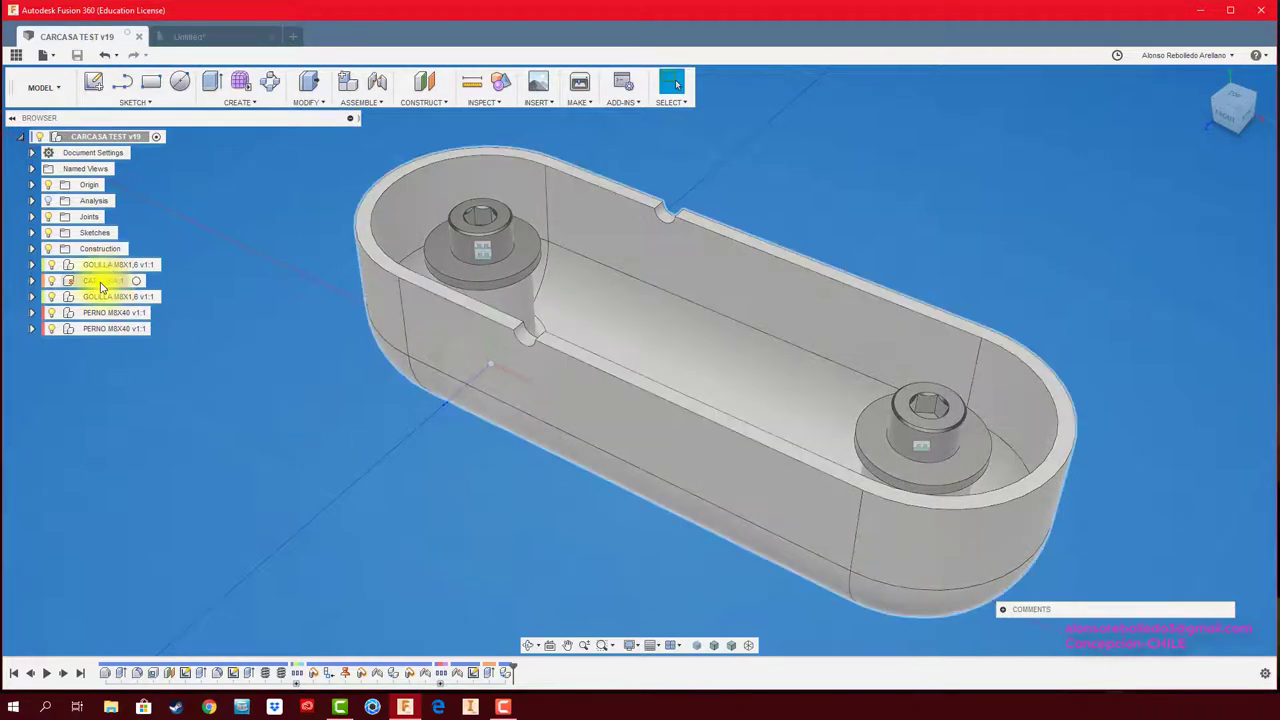
pyautogui.rightClick(99, 288)
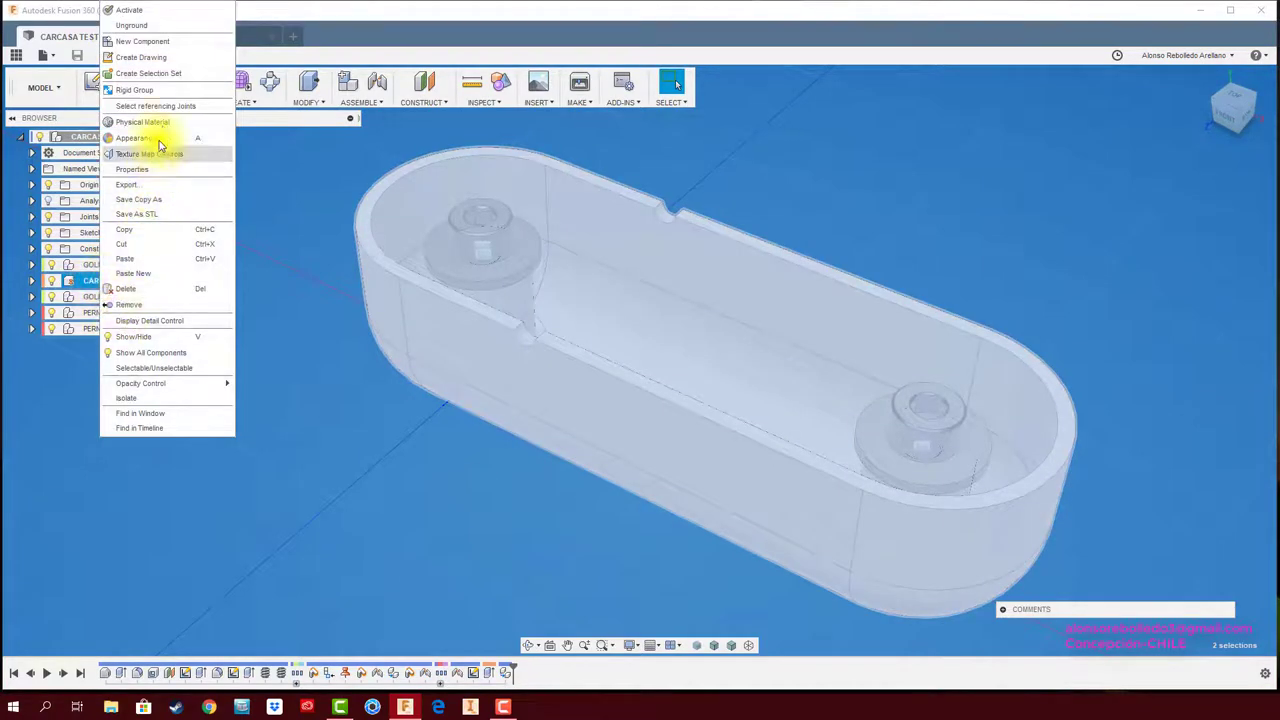
pyautogui.click(160, 122)
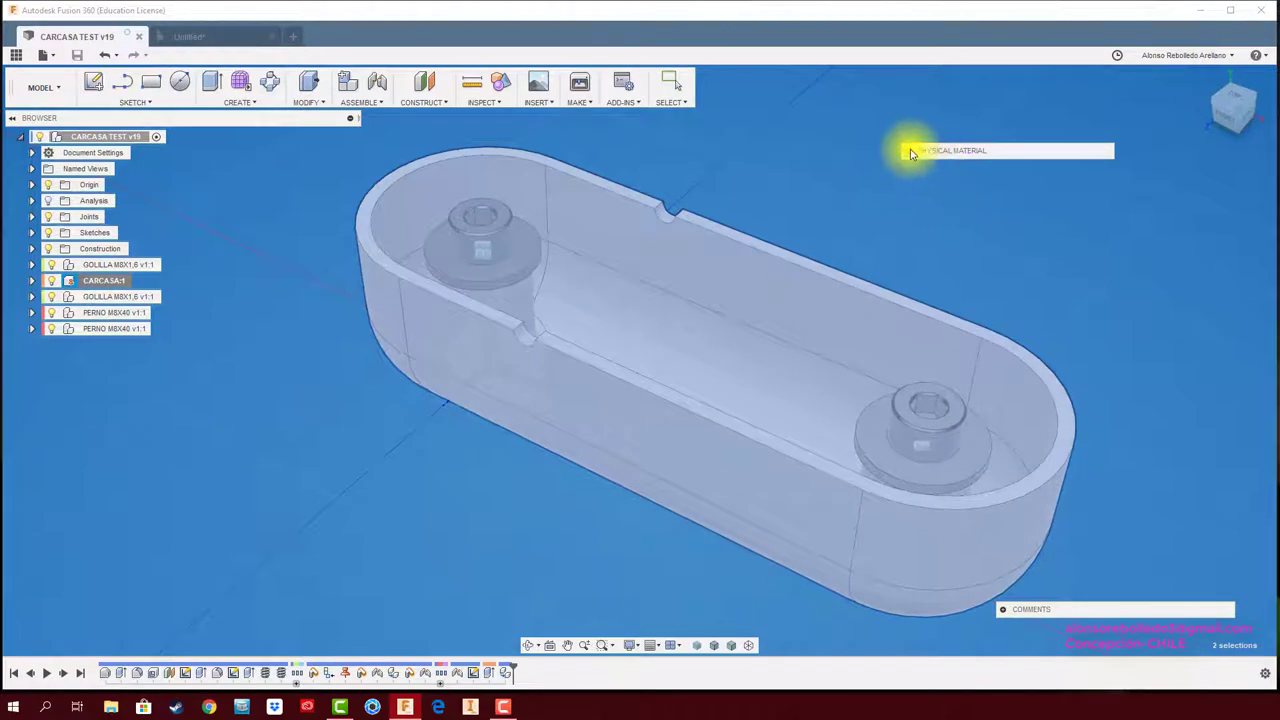
pyautogui.click(908, 150)
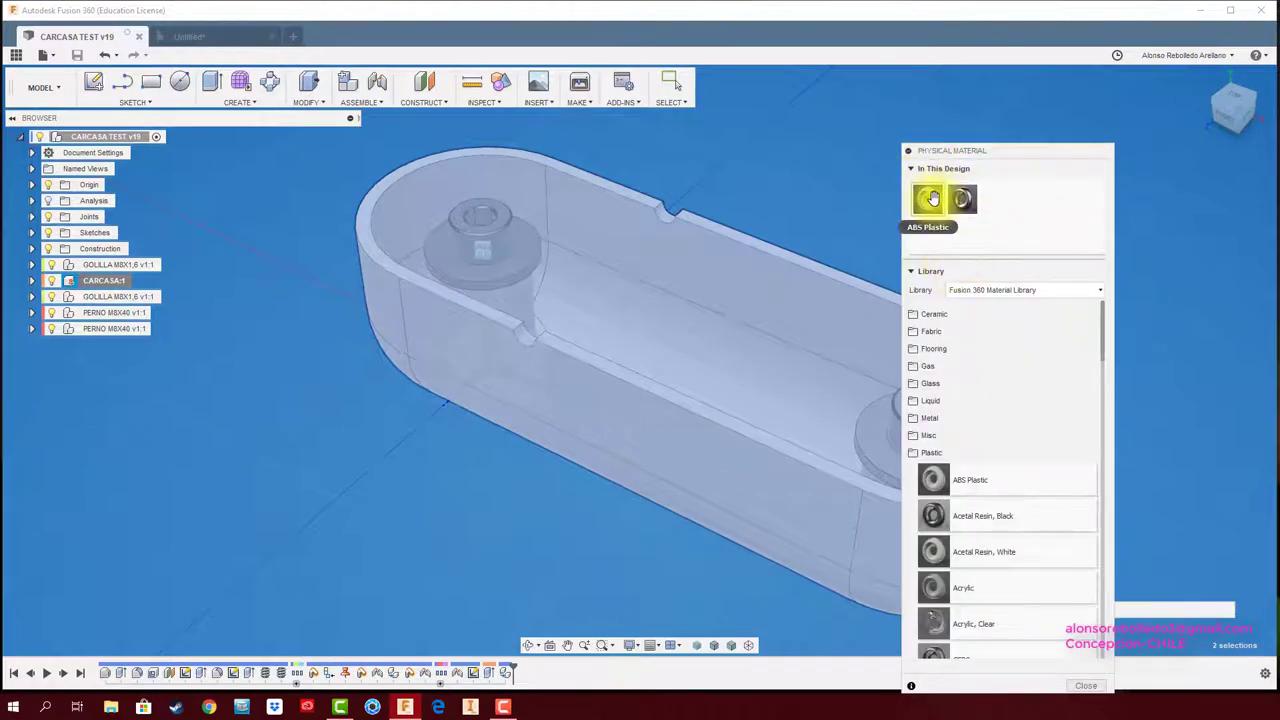
pyautogui.doubleClick(926, 198)
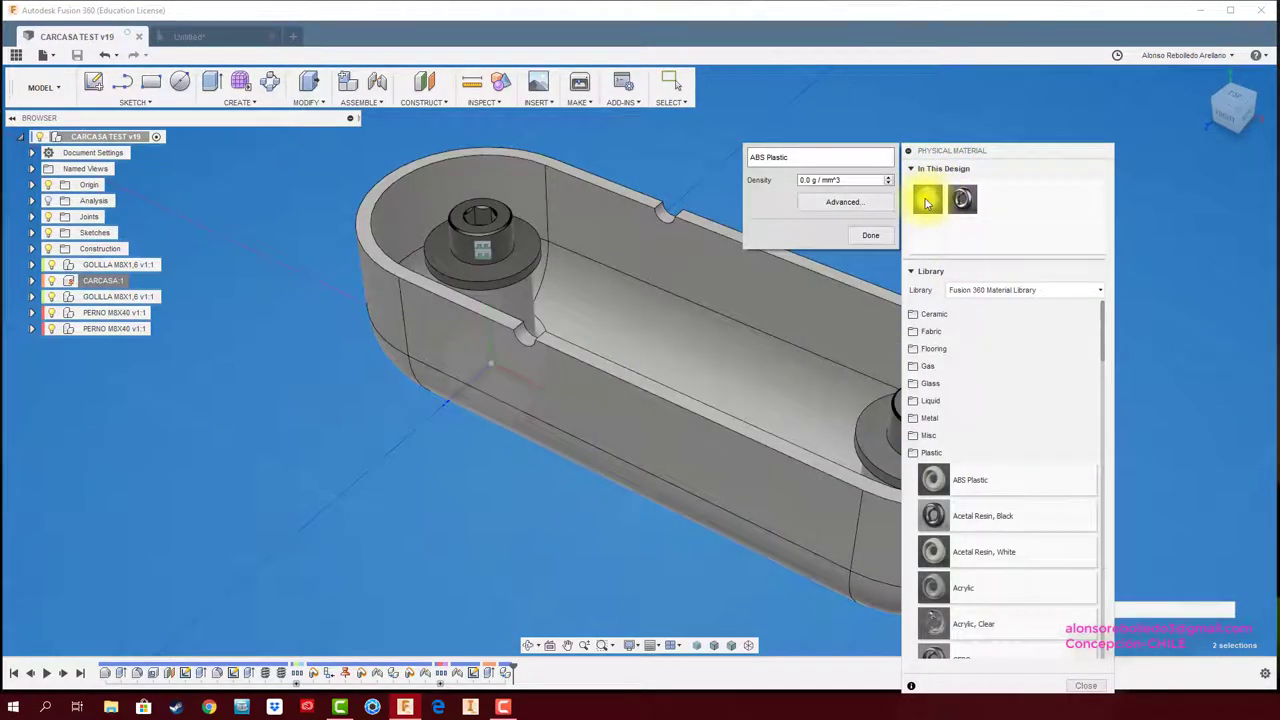
# Open ABS Plastic in the Material Editor on its Appearance tab
pyautogui.click(852, 202)
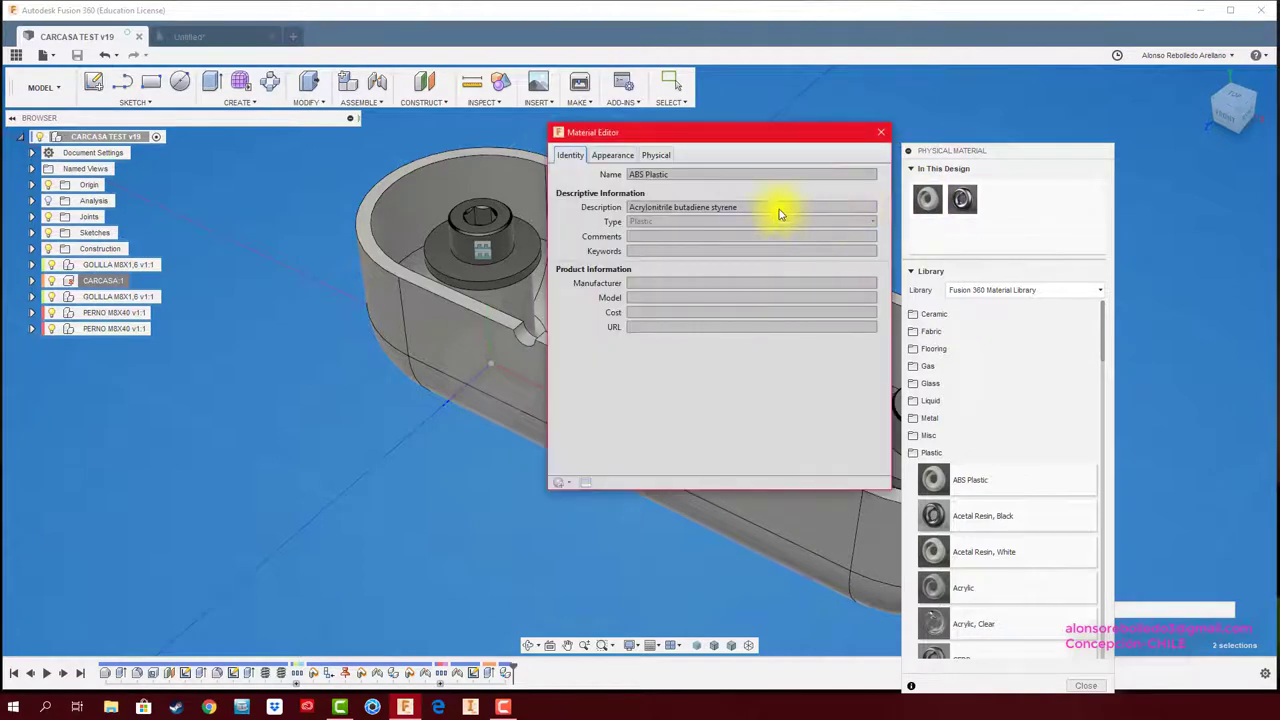
pyautogui.click(612, 157)
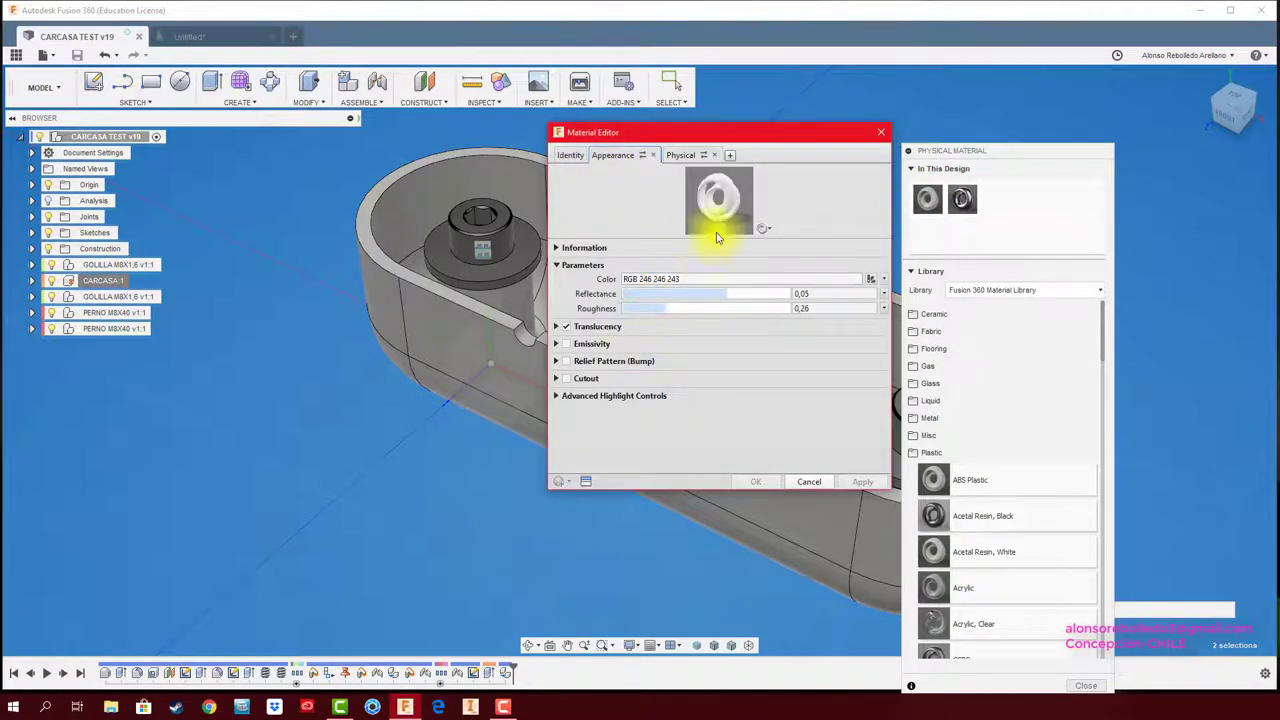
# Give ABS Plastic the PANTONE 18-1761 TPG Ski Patrol colour (RGB 183 49 75) and roughness 0.77
pyautogui.click(870, 282)
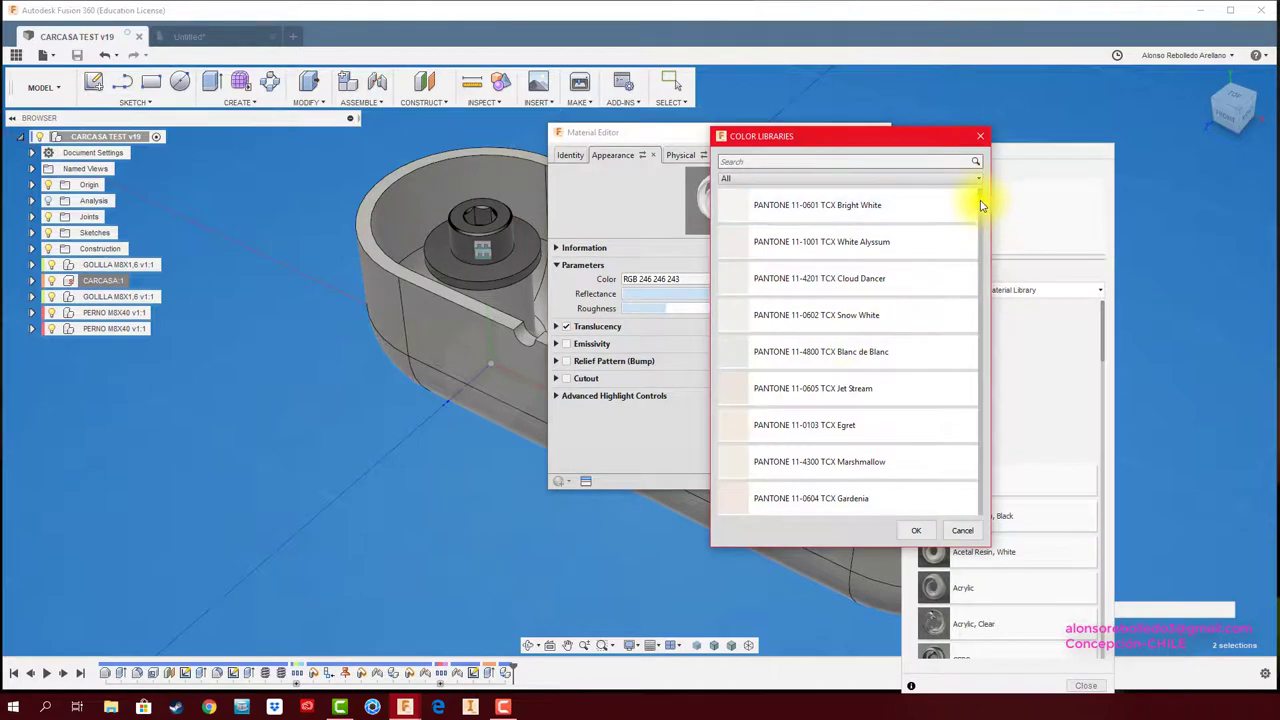
pyautogui.moveTo(981, 205); pyautogui.dragTo(965, 300)
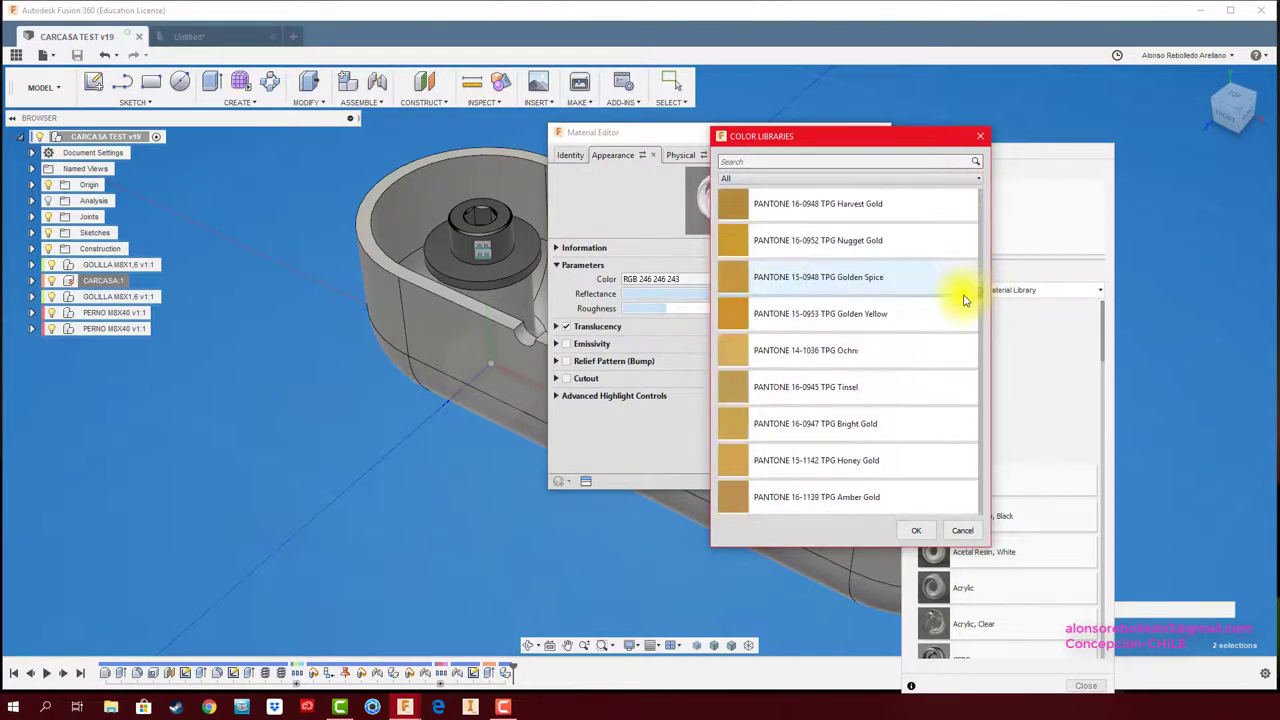
pyautogui.scroll(10, 965, 300)
pyautogui.click(757, 321)
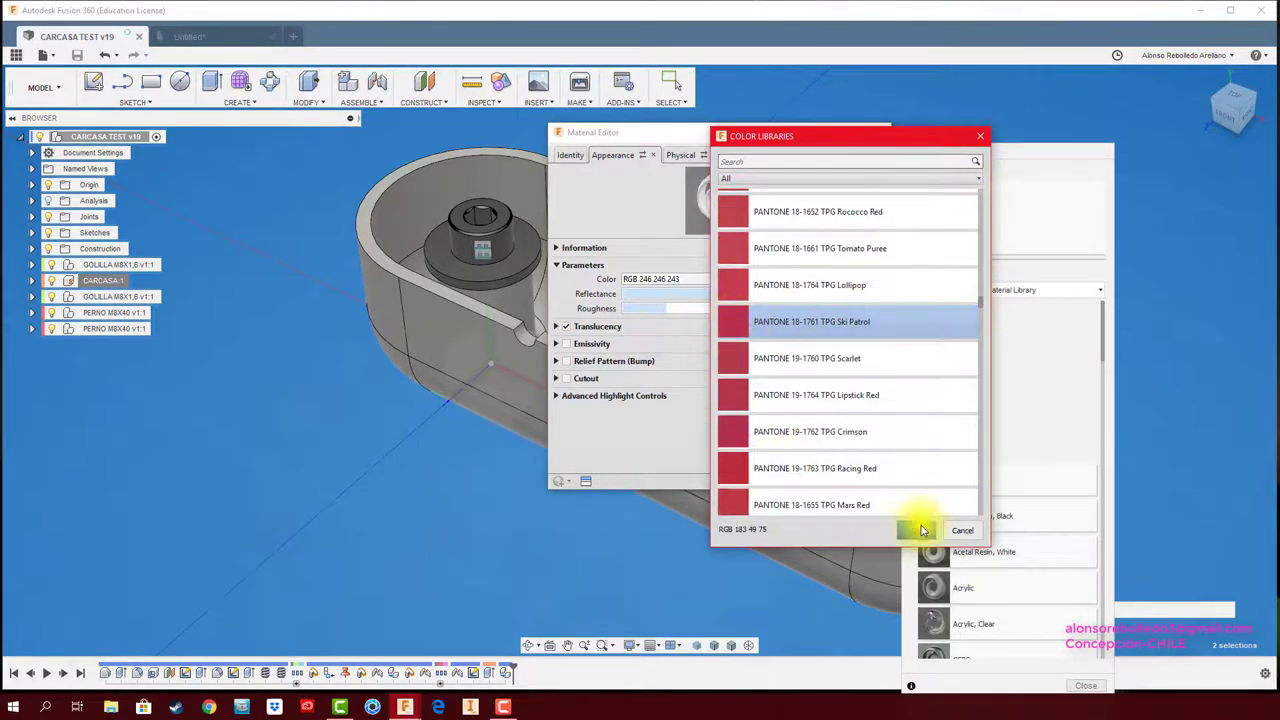
pyautogui.click(922, 530)
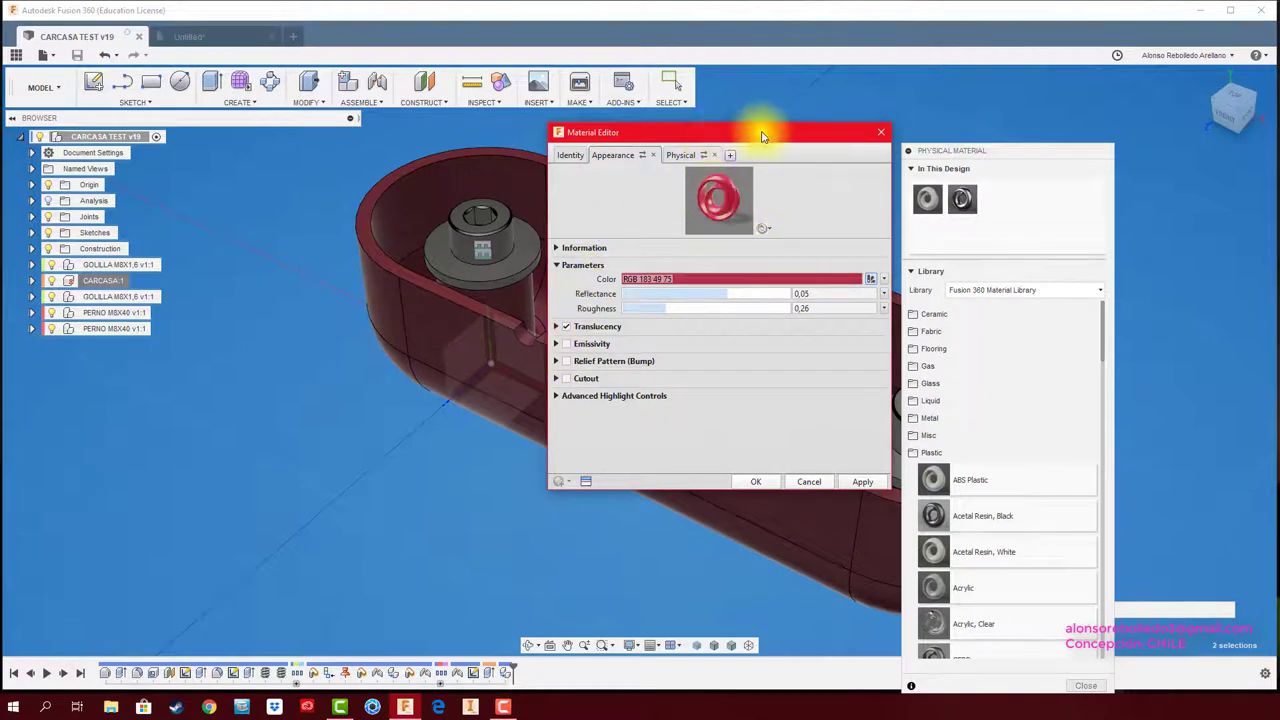
pyautogui.moveTo(762, 135); pyautogui.dragTo(943, 131)
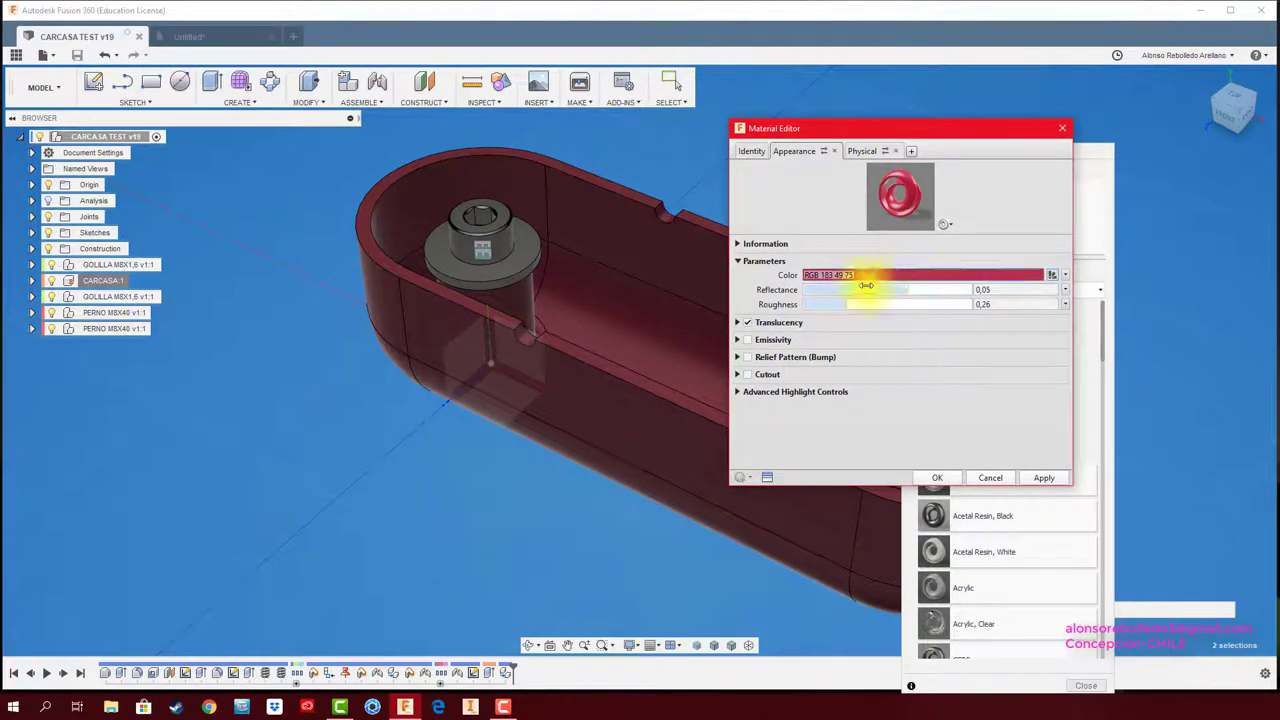
pyautogui.moveTo(880, 289)
pyautogui.mouseDown()
pyautogui.moveTo(845, 289)
pyautogui.moveTo(908, 289)
pyautogui.moveTo(811, 311)
pyautogui.moveTo(942, 307)
pyautogui.mouseUp()
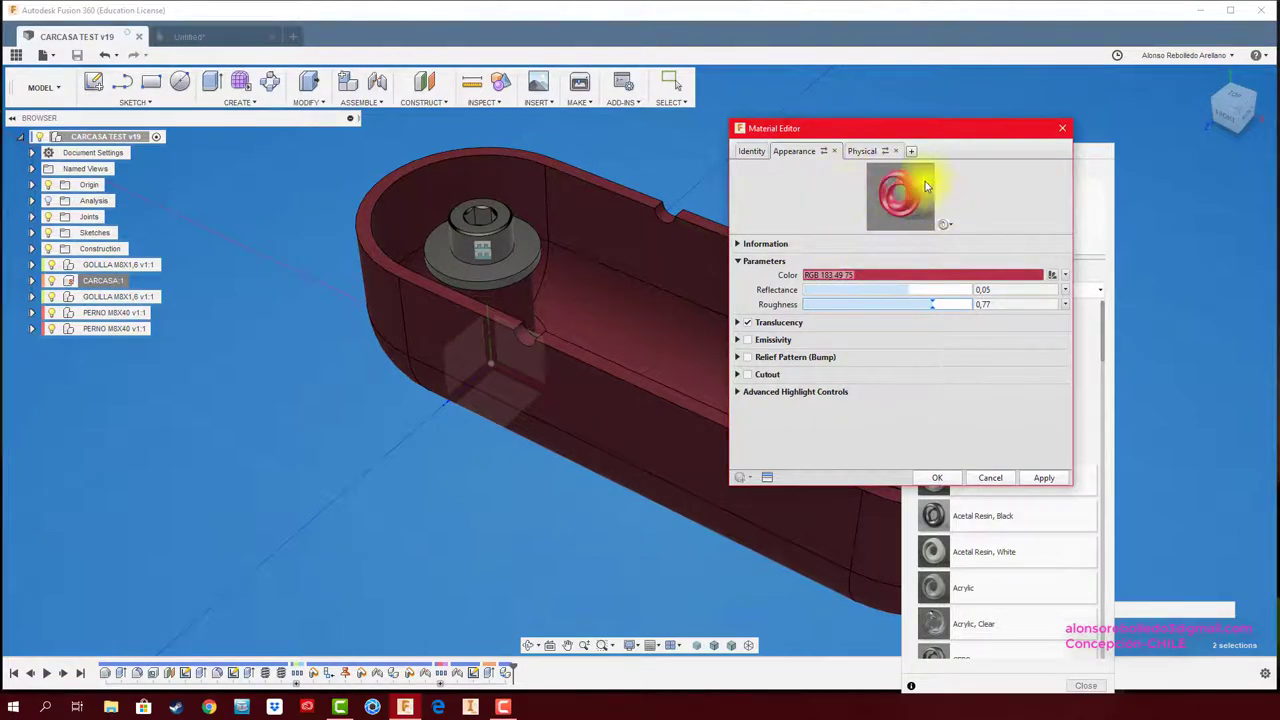
pyautogui.click(751, 152)
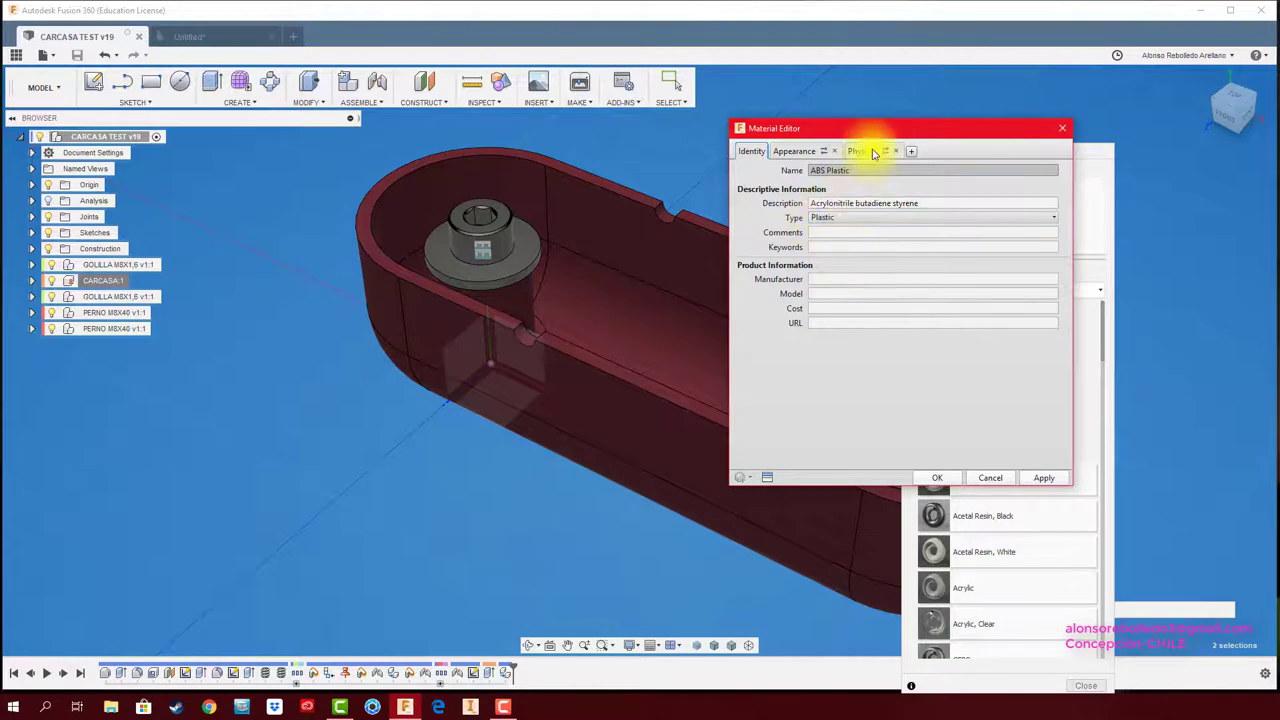
# Review ABS Plastic's physical, mechanical and strength values, then close the Material Editor
pyautogui.click(860, 152)
pyautogui.click(862, 152)
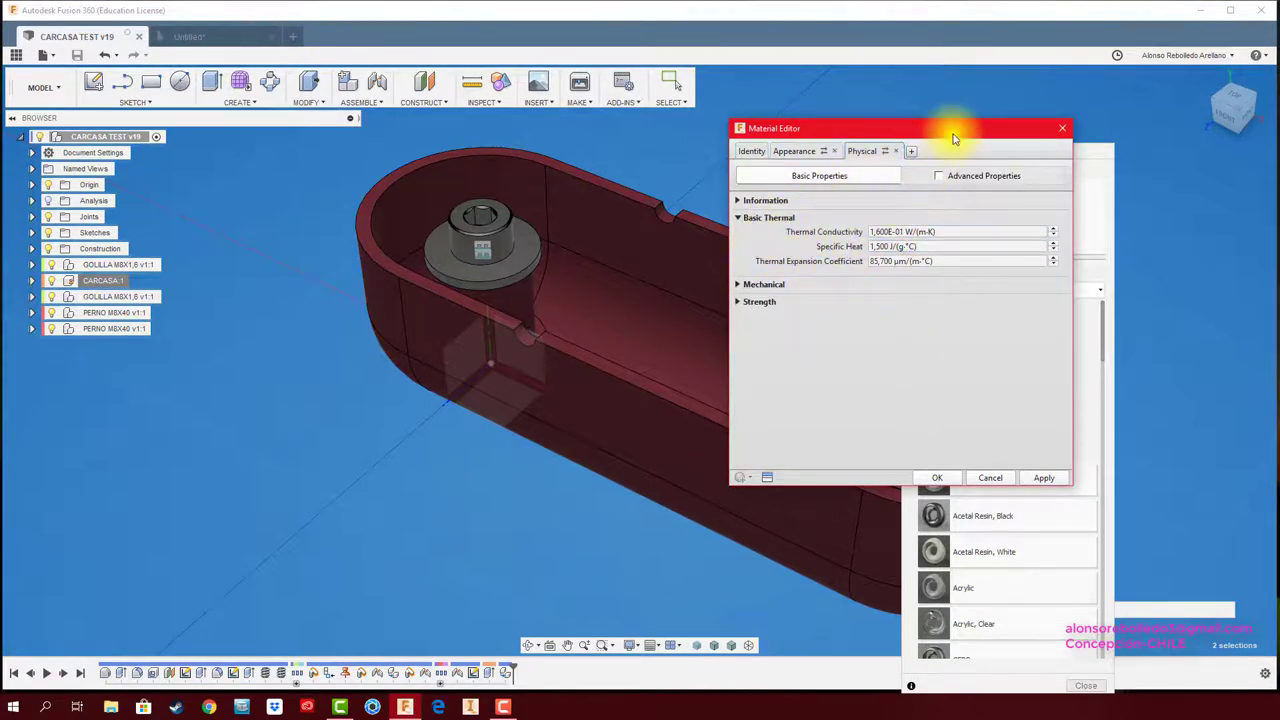
pyautogui.moveTo(955, 129); pyautogui.dragTo(910, 139)
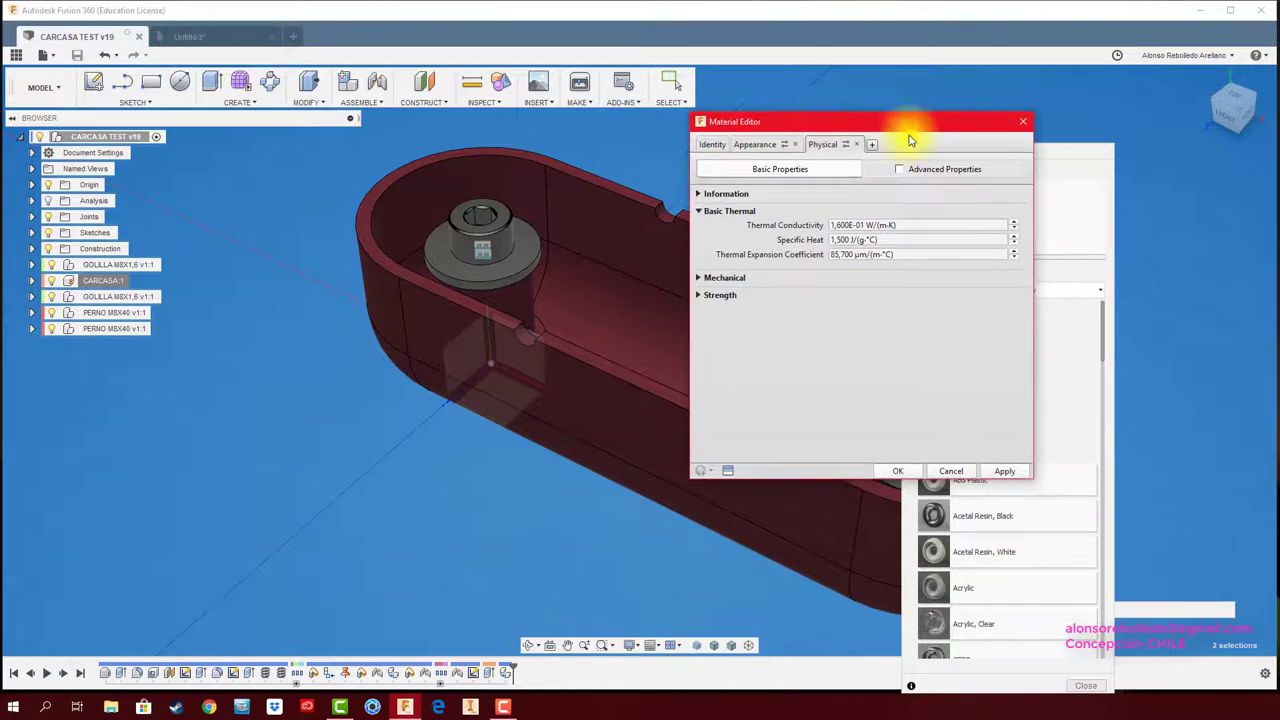
pyautogui.click(701, 297)
pyautogui.click(700, 281)
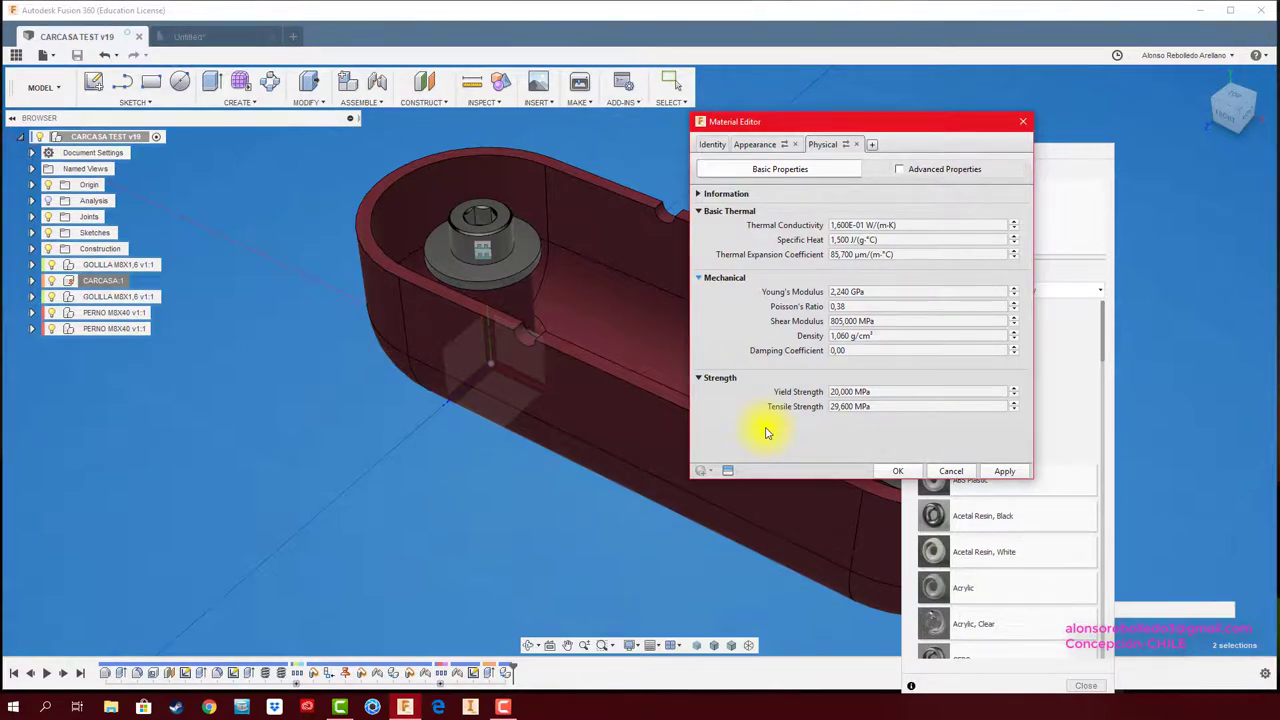
pyautogui.click(950, 471)
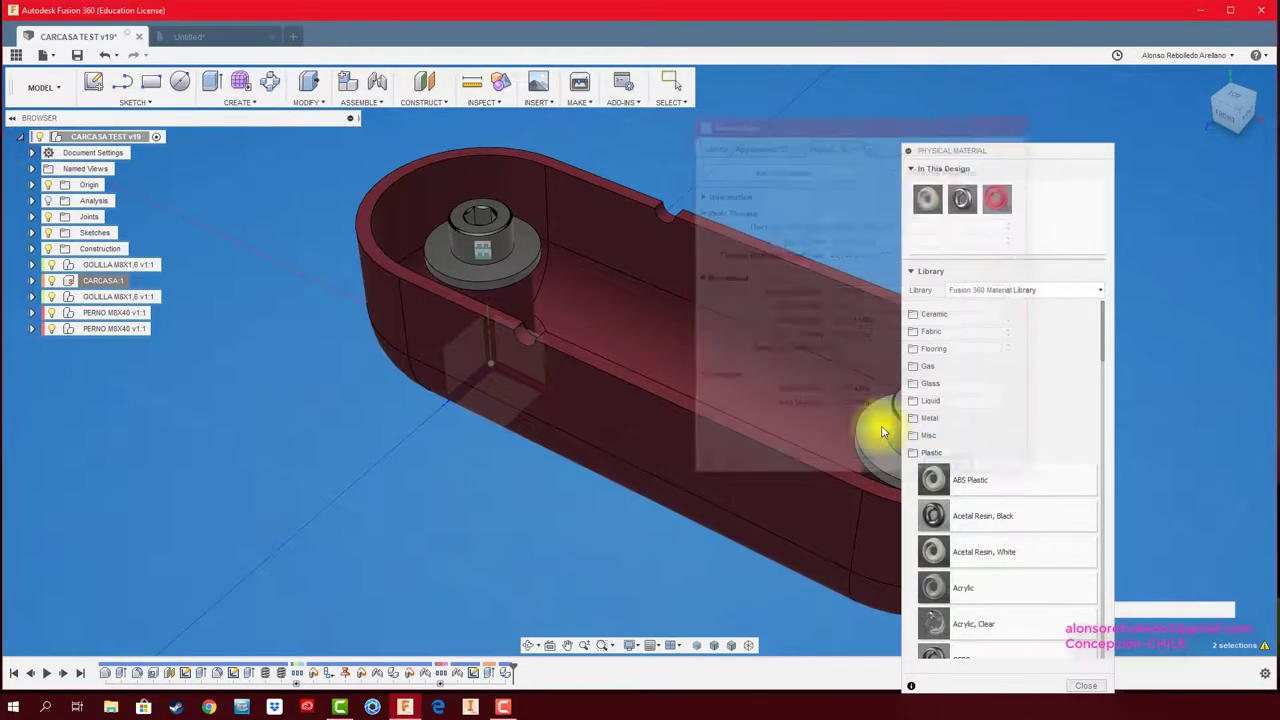
# Close the material list, save a new CARCASA TEST version, and return to the Untitled drawing
pyautogui.click(910, 157)
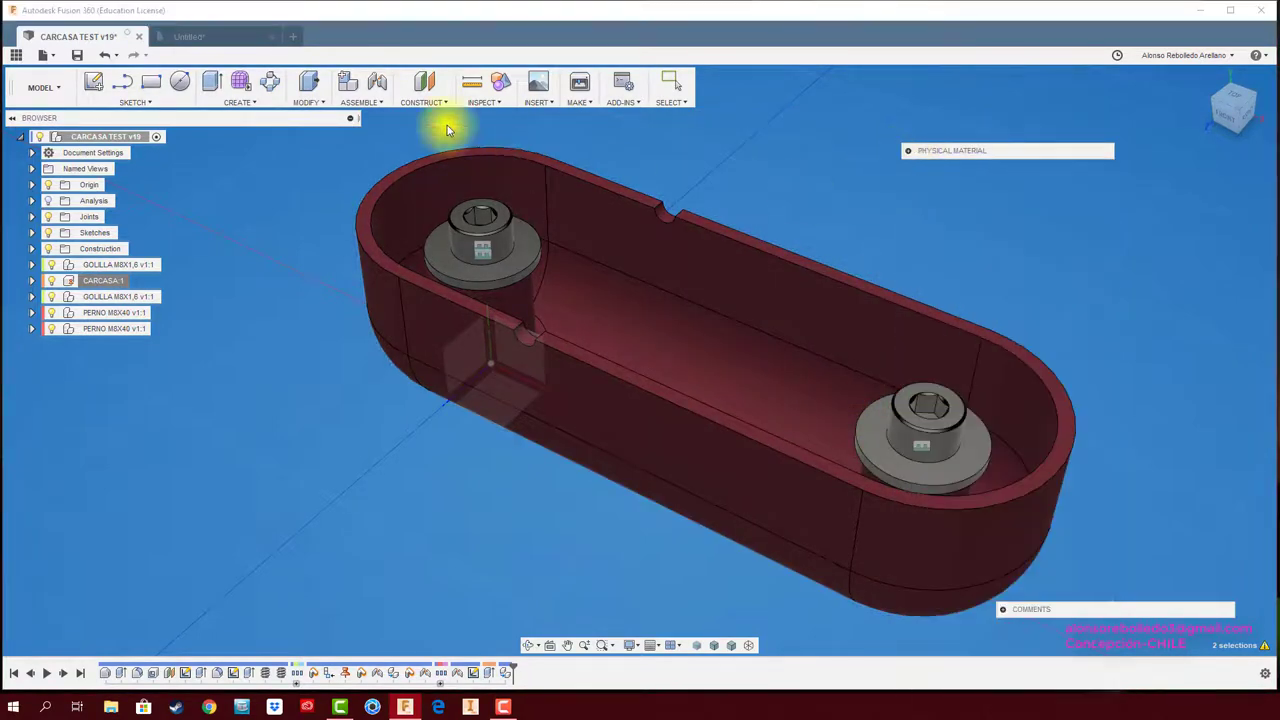
pyautogui.click(78, 55)
pyautogui.click(640, 344)
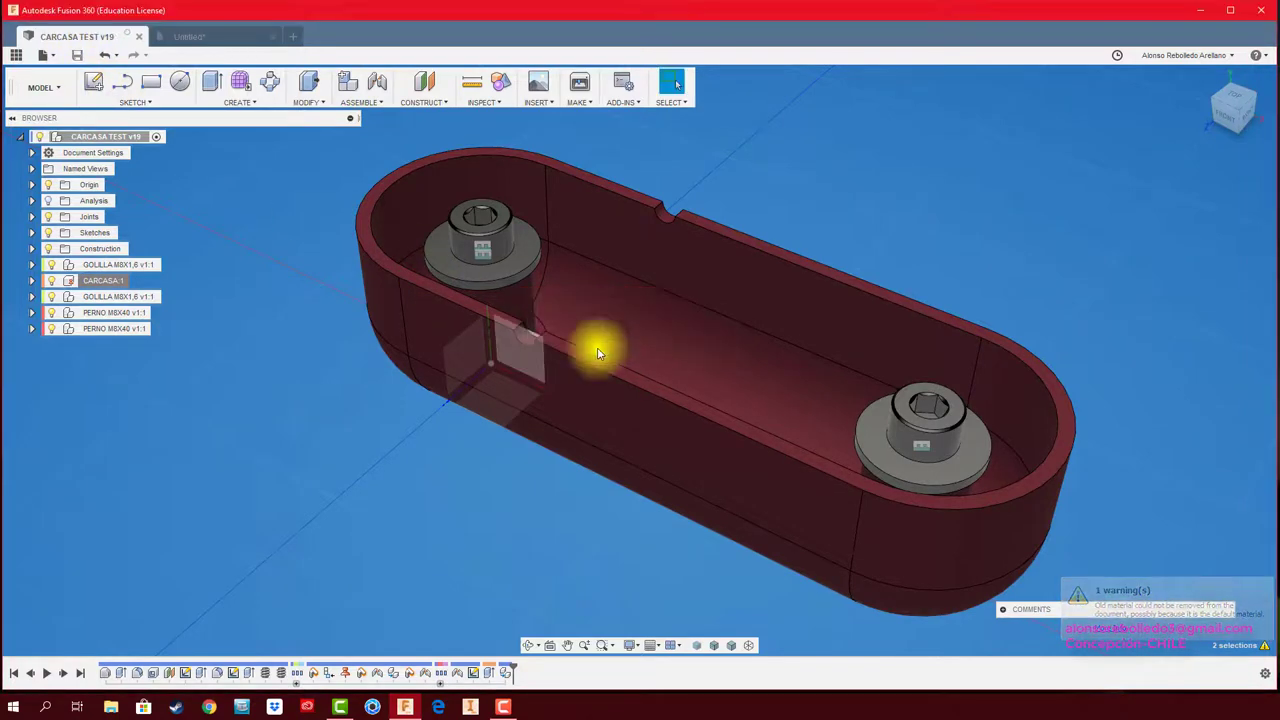
pyautogui.click(203, 38)
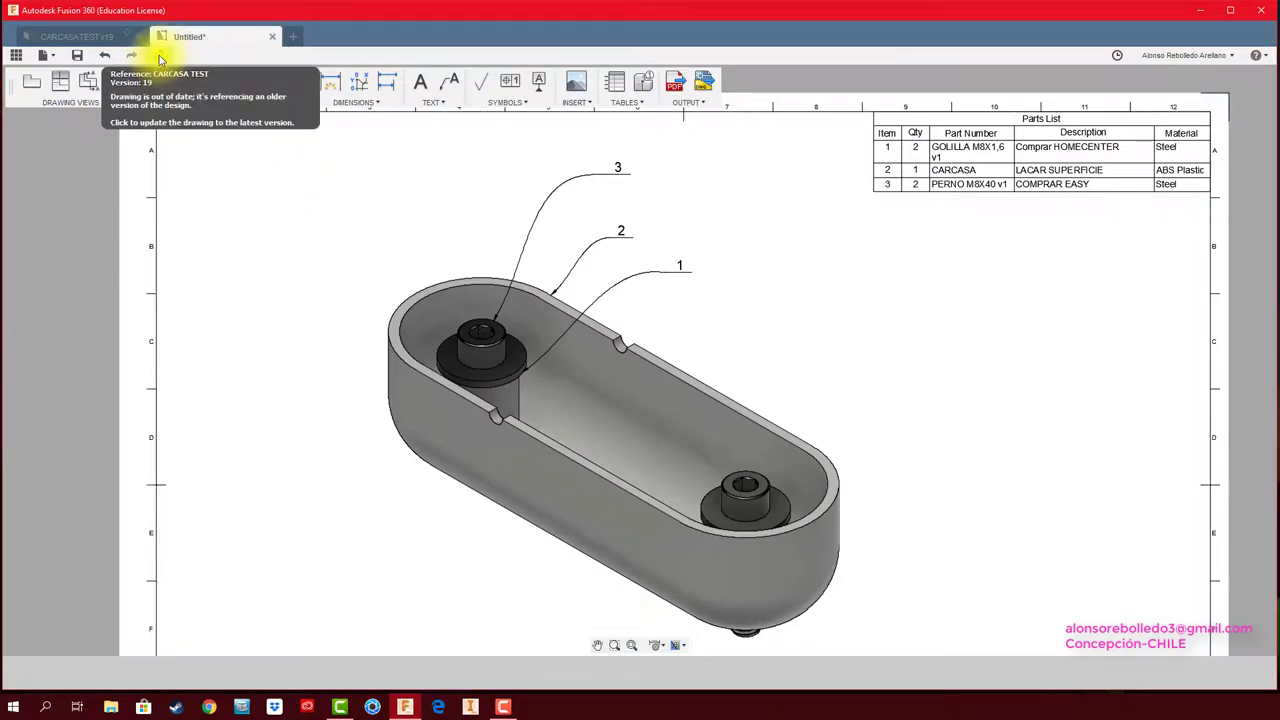
# Update the out-of-date drawing so the housing view regenerates in dark red
pyautogui.click(400, 415)
pyautogui.press('Delete')
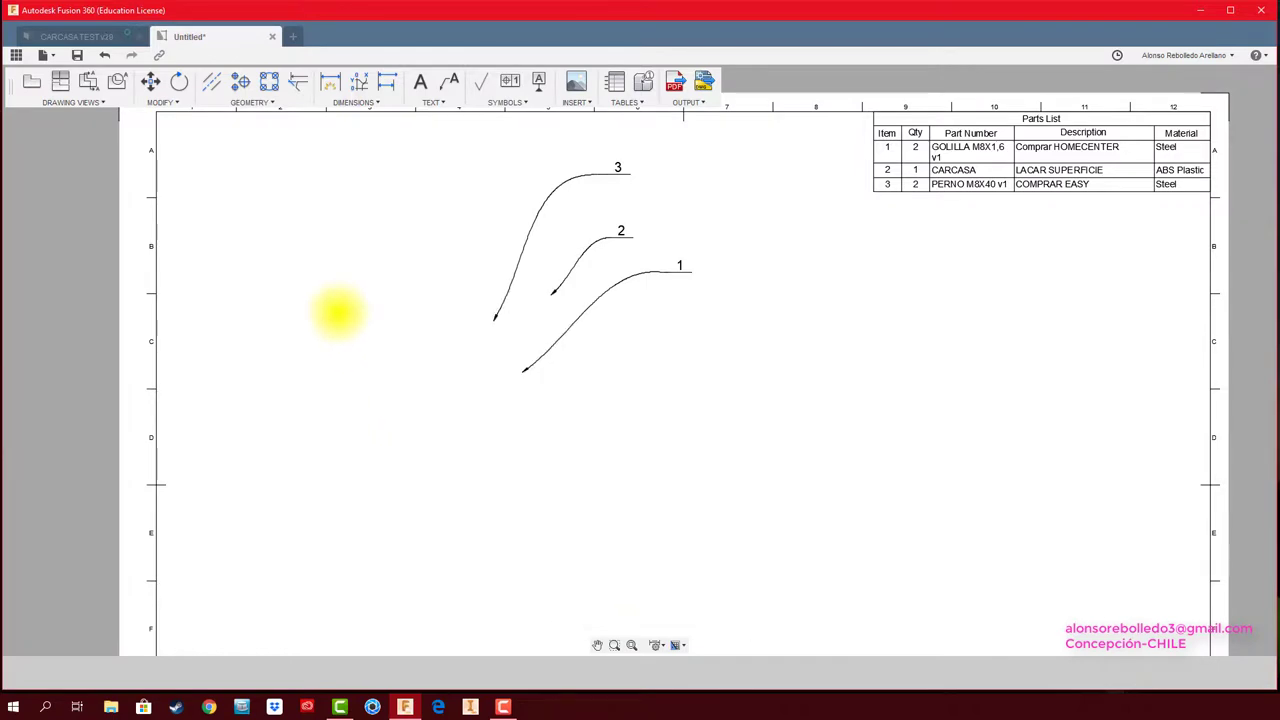
pyautogui.hotkey('ctrl', 'z')
pyautogui.click(386, 288)
pyautogui.scroll(-2, 380, 288)
pyautogui.scroll(-2, 370, 290)
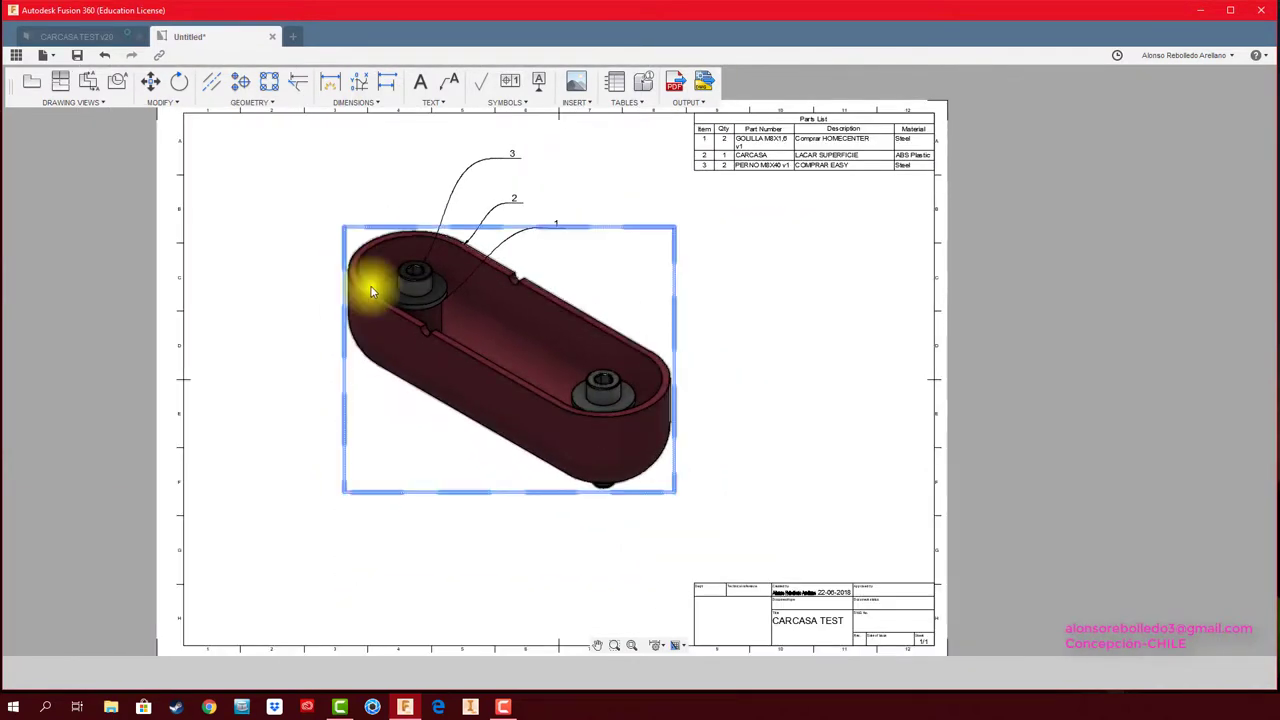
pyautogui.click(758, 405)
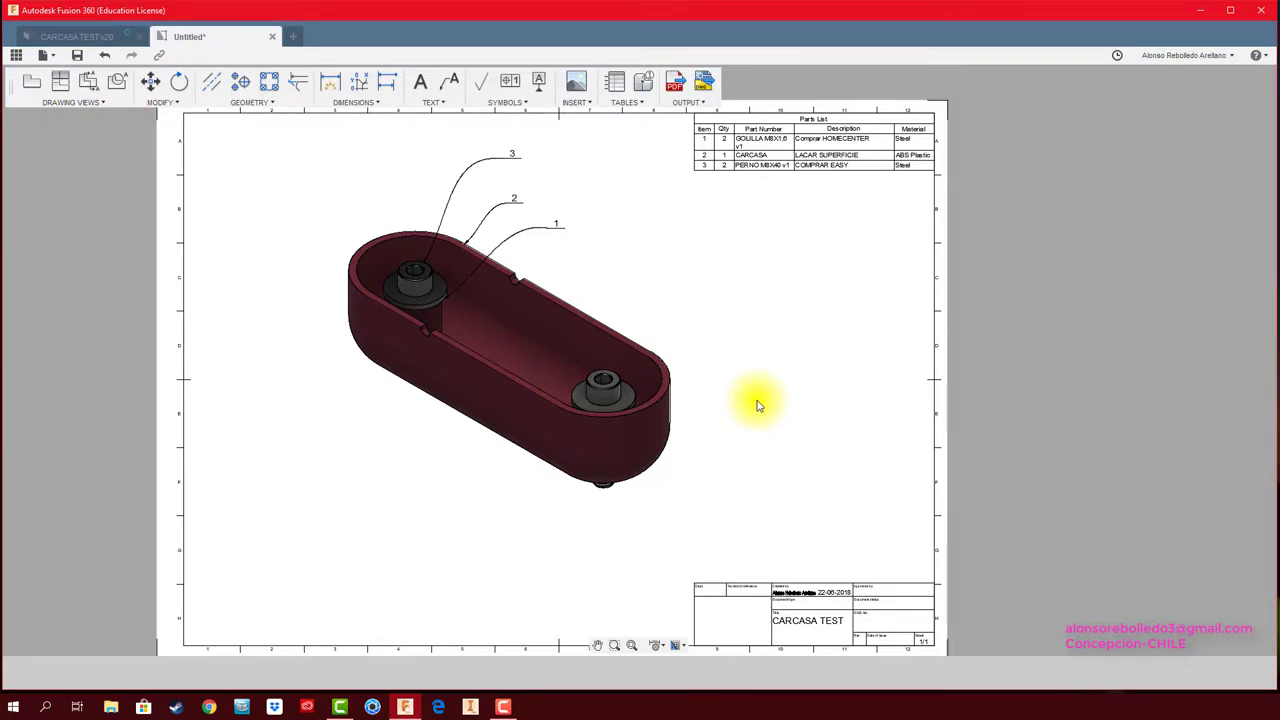
# Recentre the drawing sheet, then return to the CARCASA TEST v20 model and orbit the housing
pyautogui.click(825, 155)
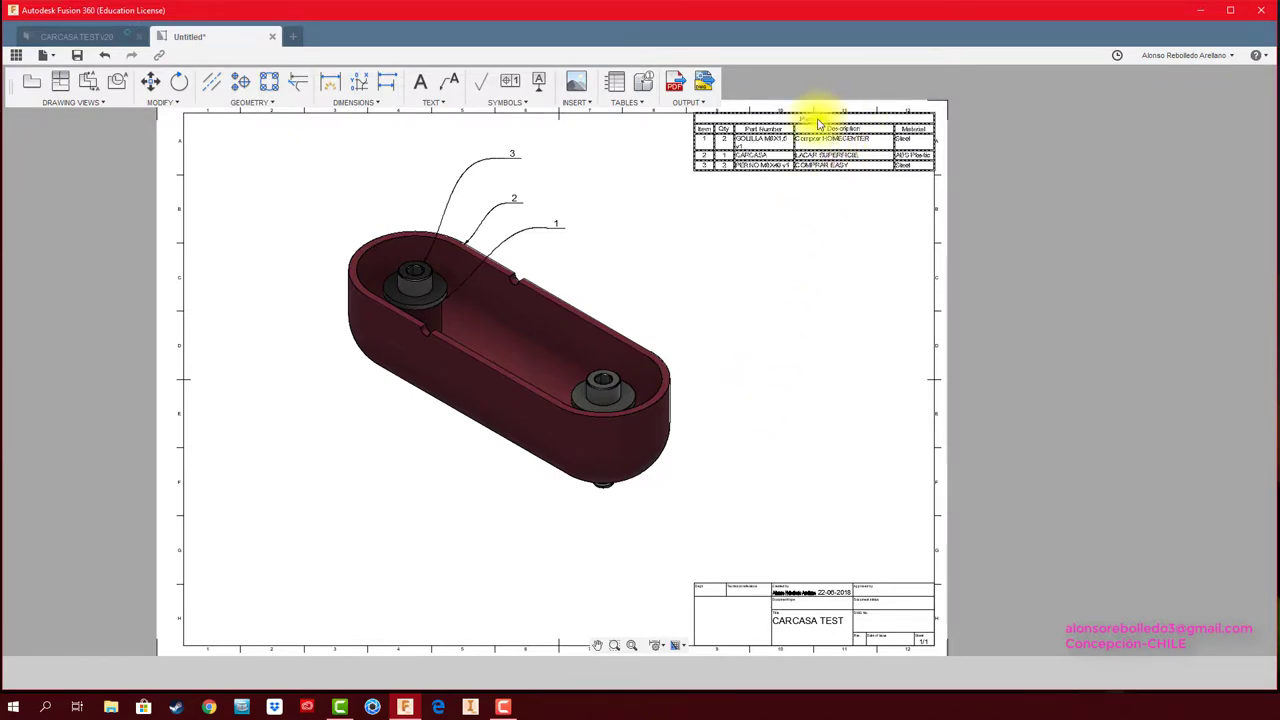
pyautogui.click(730, 225)
pyautogui.moveTo(745, 366)
pyautogui.mouseDown(button='middle')
pyautogui.moveTo(780, 366)
pyautogui.moveTo(808, 386)
pyautogui.mouseUp(button='middle')
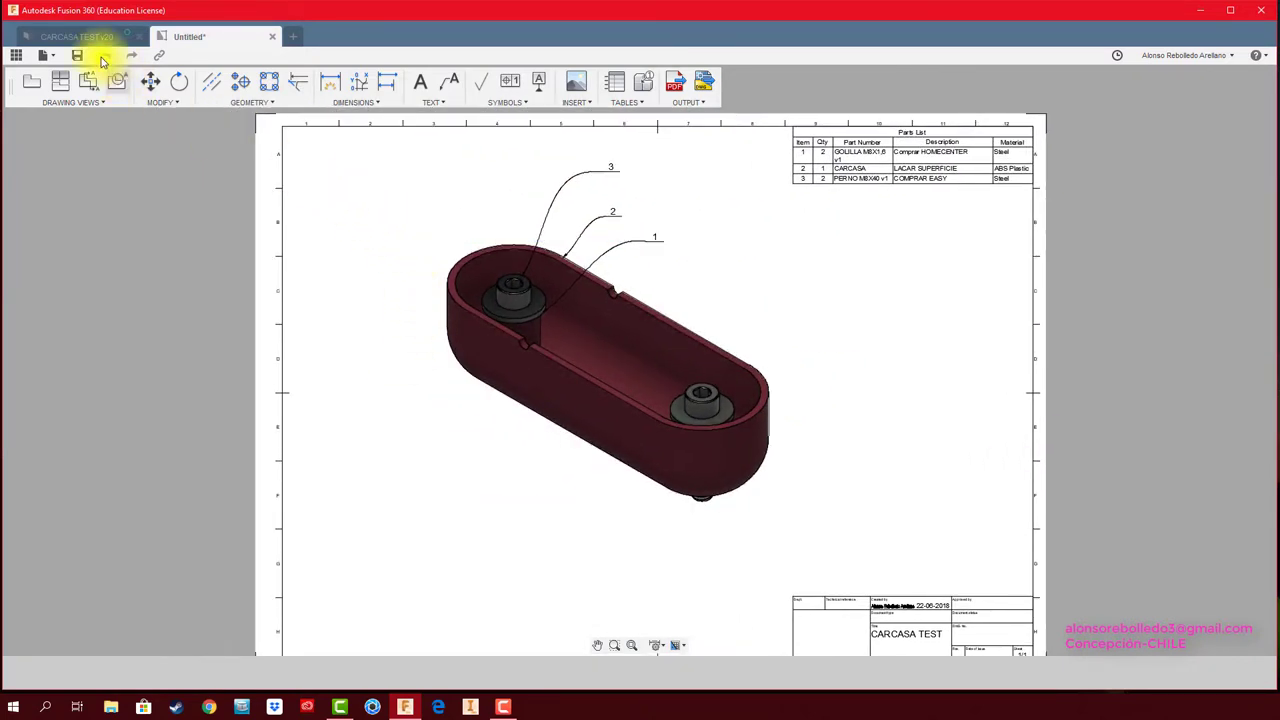
pyautogui.click(80, 36)
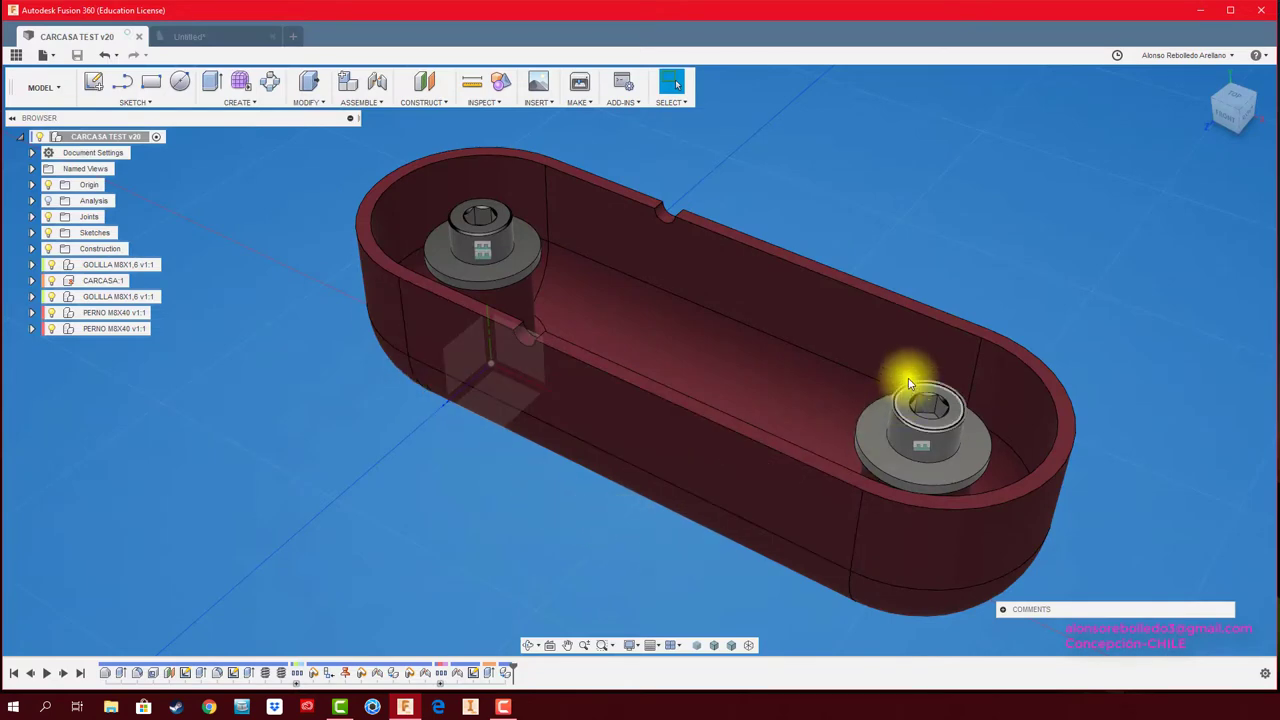
pyautogui.moveTo(908, 378)
pyautogui.keyDown('shift'); pyautogui.mouseDown(button='middle')
pyautogui.moveTo(951, 260)
pyautogui.moveTo(908, 460)
pyautogui.moveTo(955, 540)
pyautogui.mouseUp(button='middle'); pyautogui.keyUp('shift')
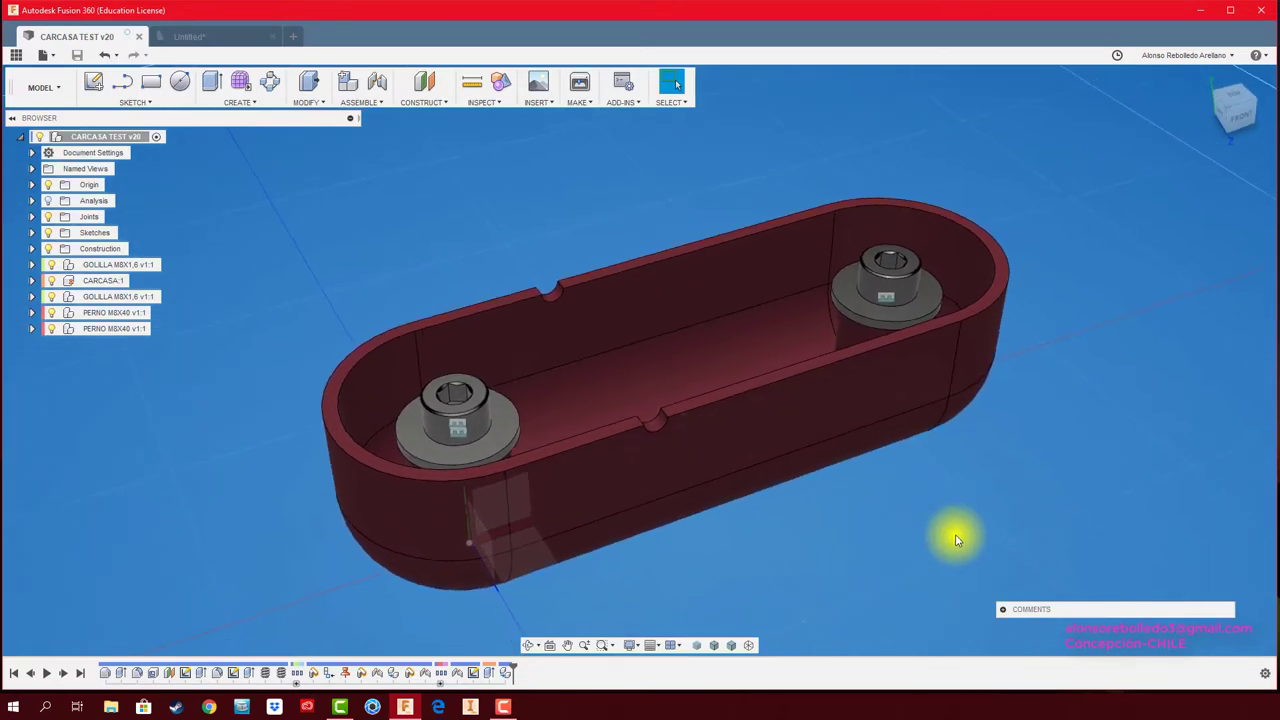